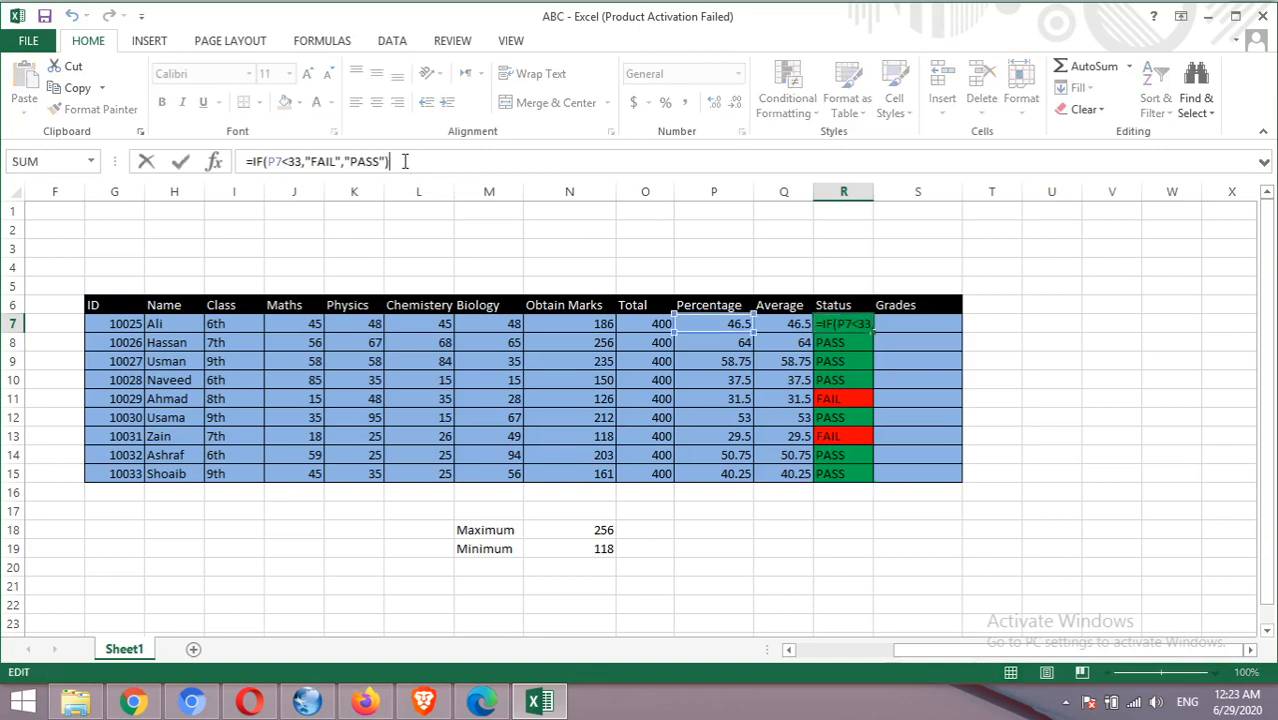
Leave the Status formula in R7 and set the Maths mark in row 10 to 25.
click(834, 343)
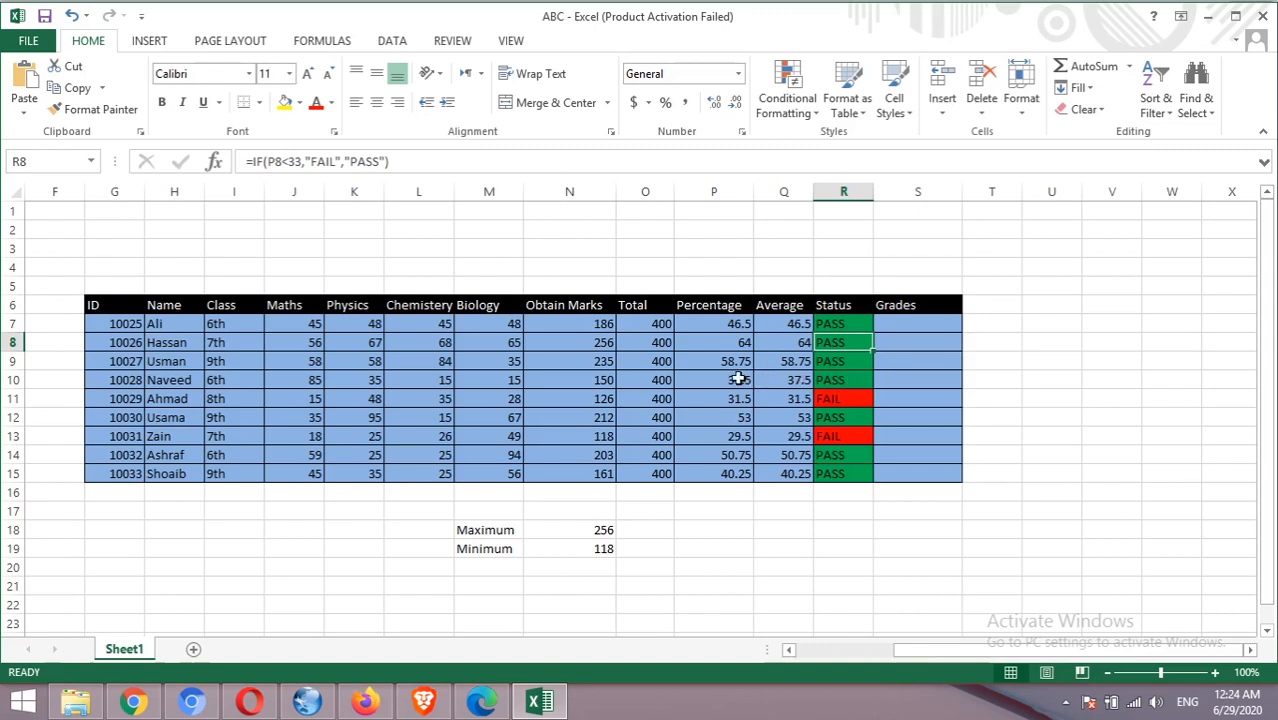
click(304, 379)
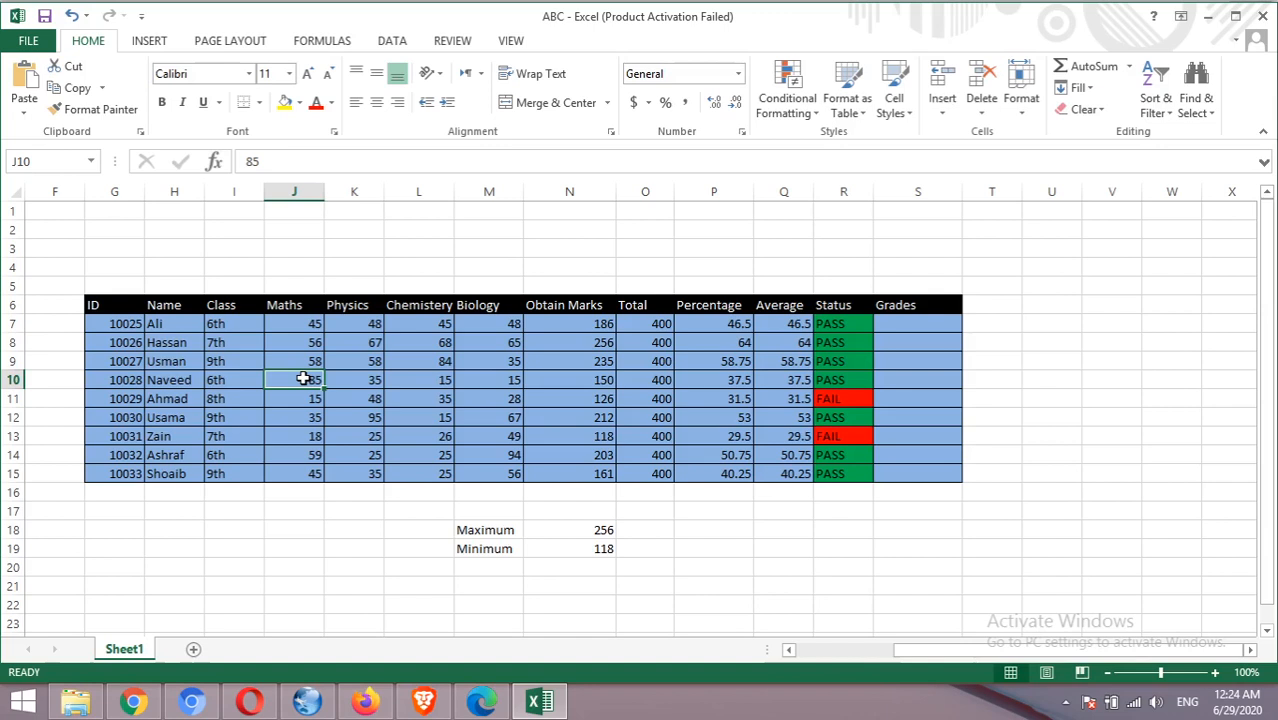
text(25)
key(Return)
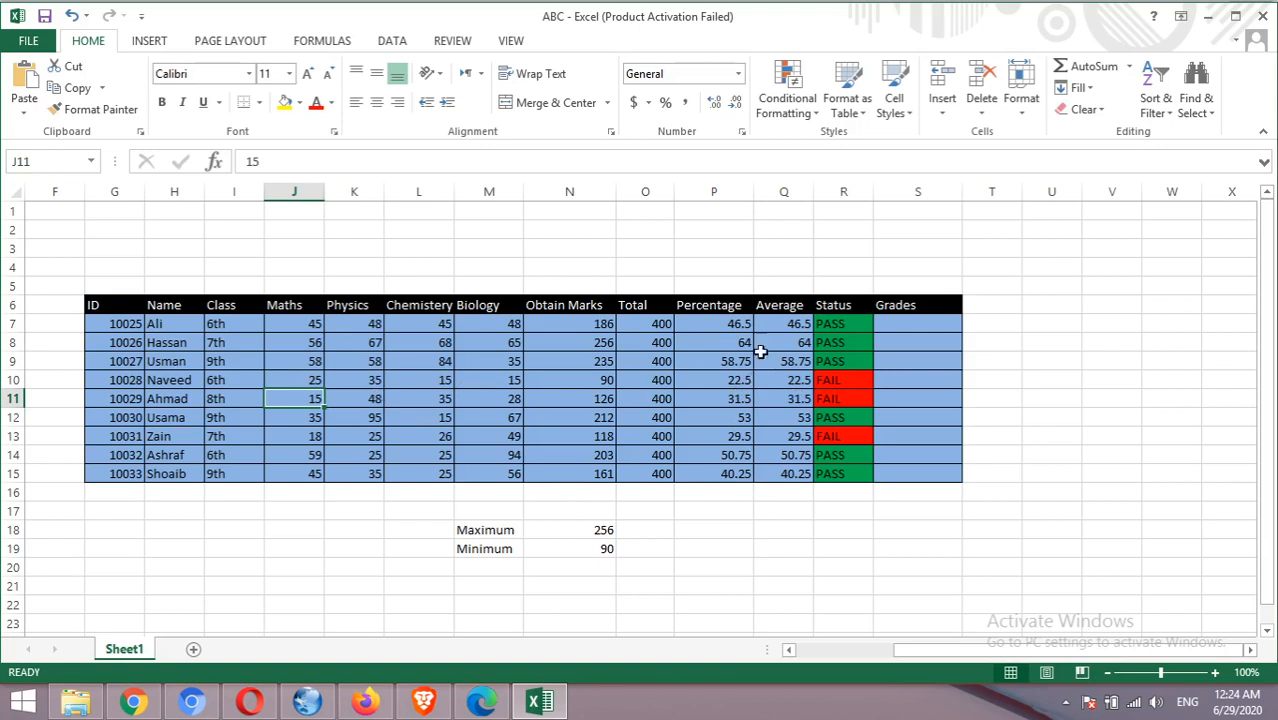
Review the Obtain Marks, Percentage and Average formulas in row 7 and the Maximum and Minimum formulas below the table.
click(576, 327)
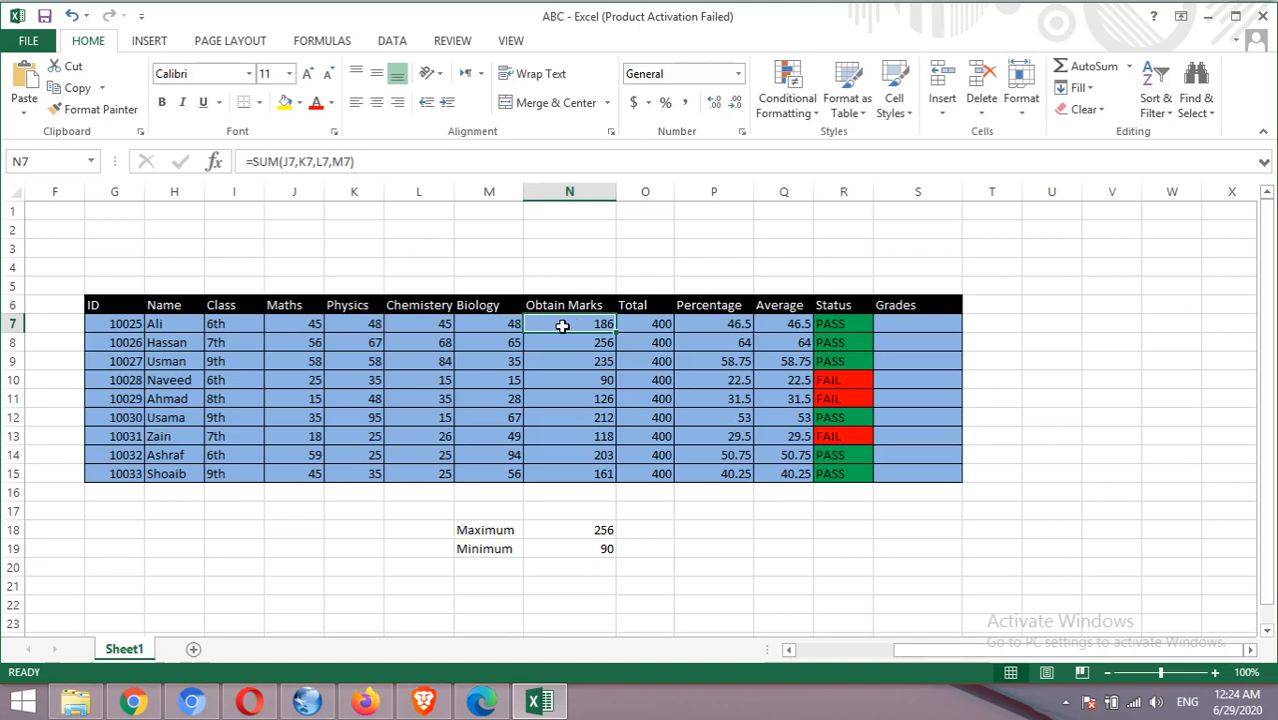
click(698, 328)
click(782, 326)
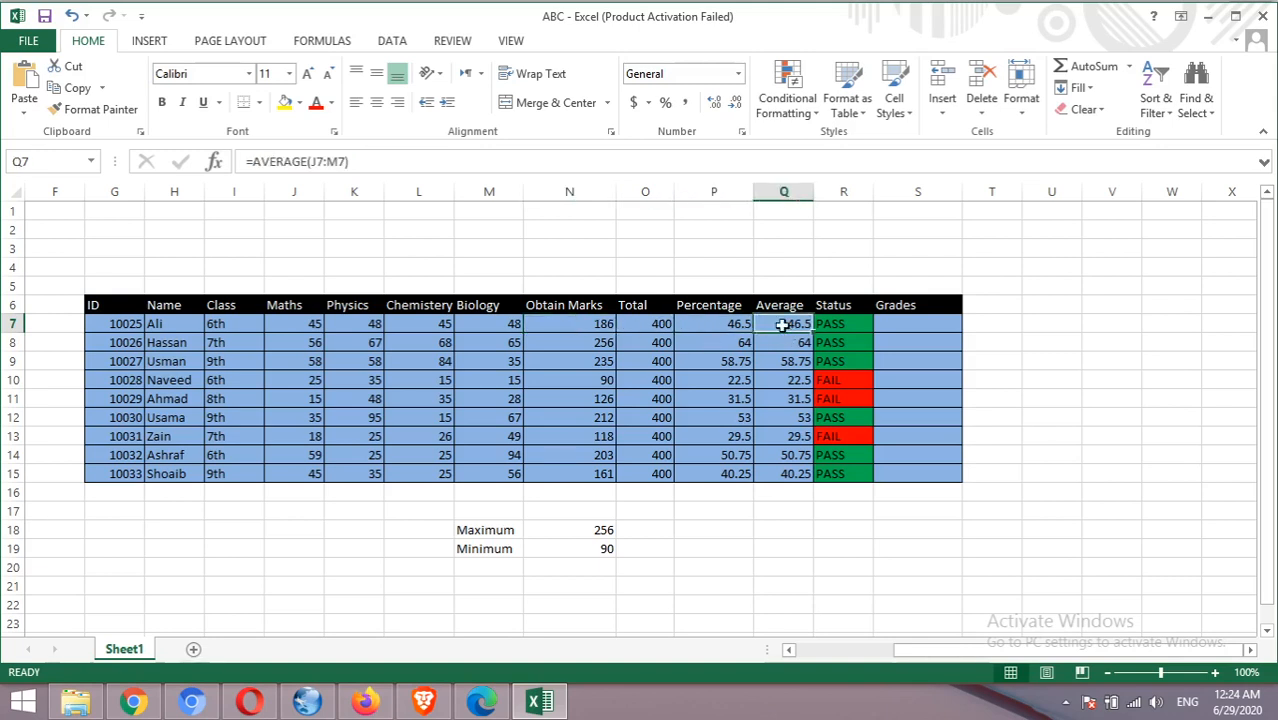
click(533, 529)
click(543, 548)
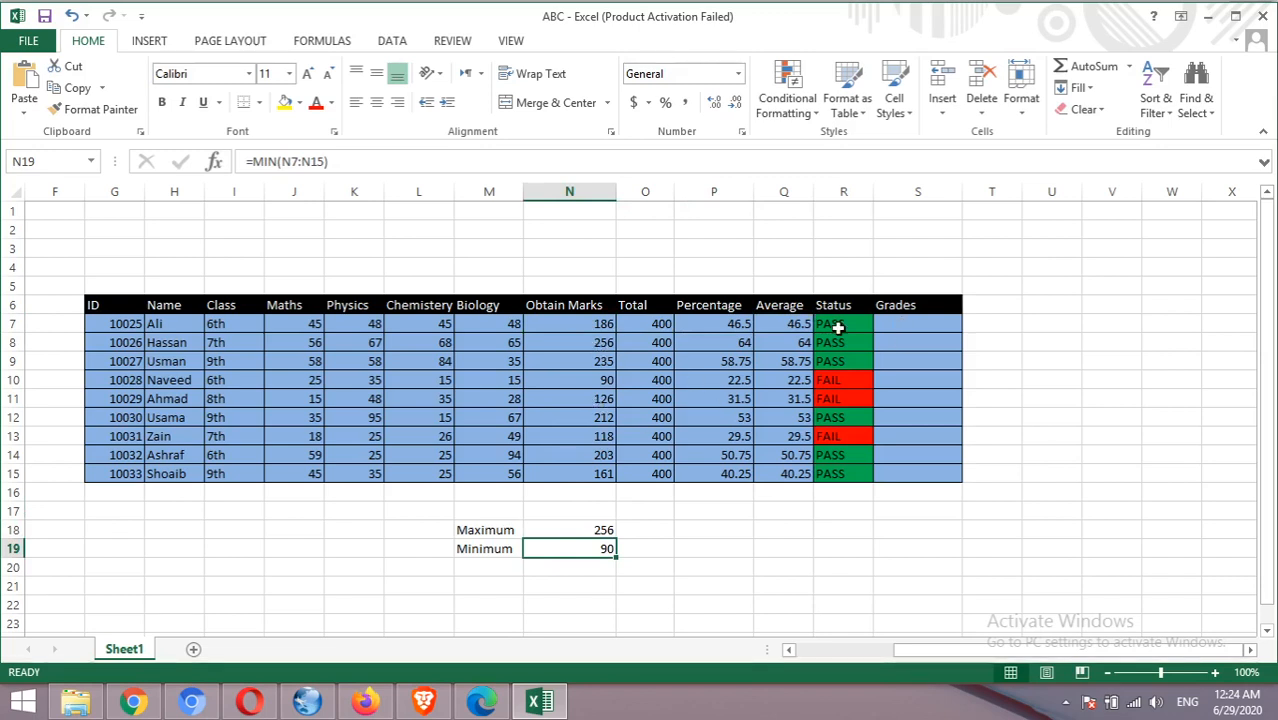
Begin an IF formula in Grades cell S7 that returns "A+" when the percentage in P7 is greater than 90.
click(906, 325)
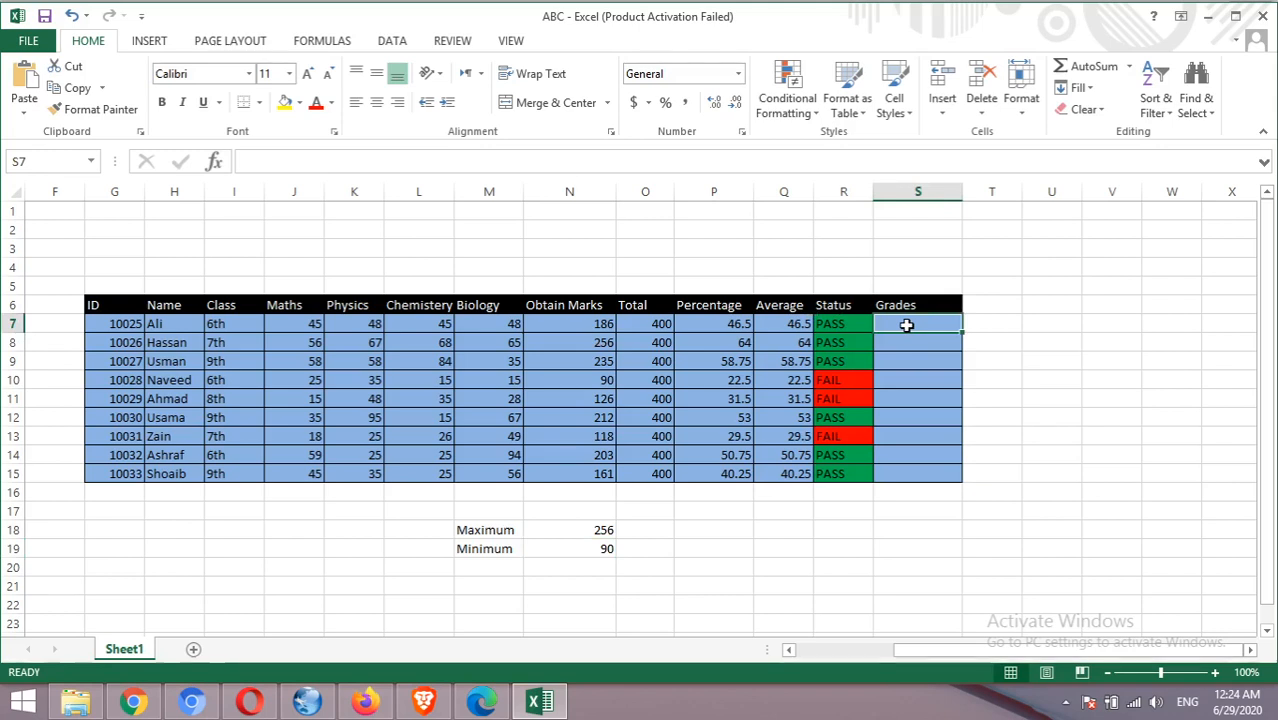
click(682, 163)
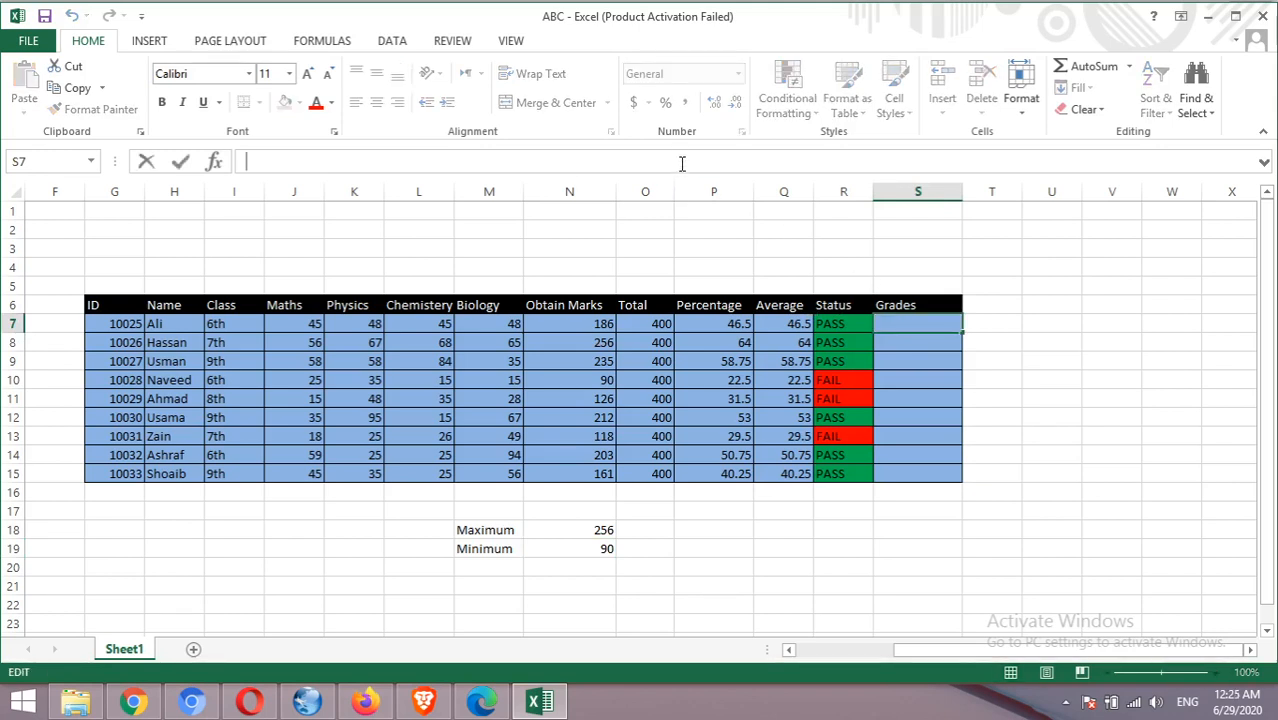
text(=)
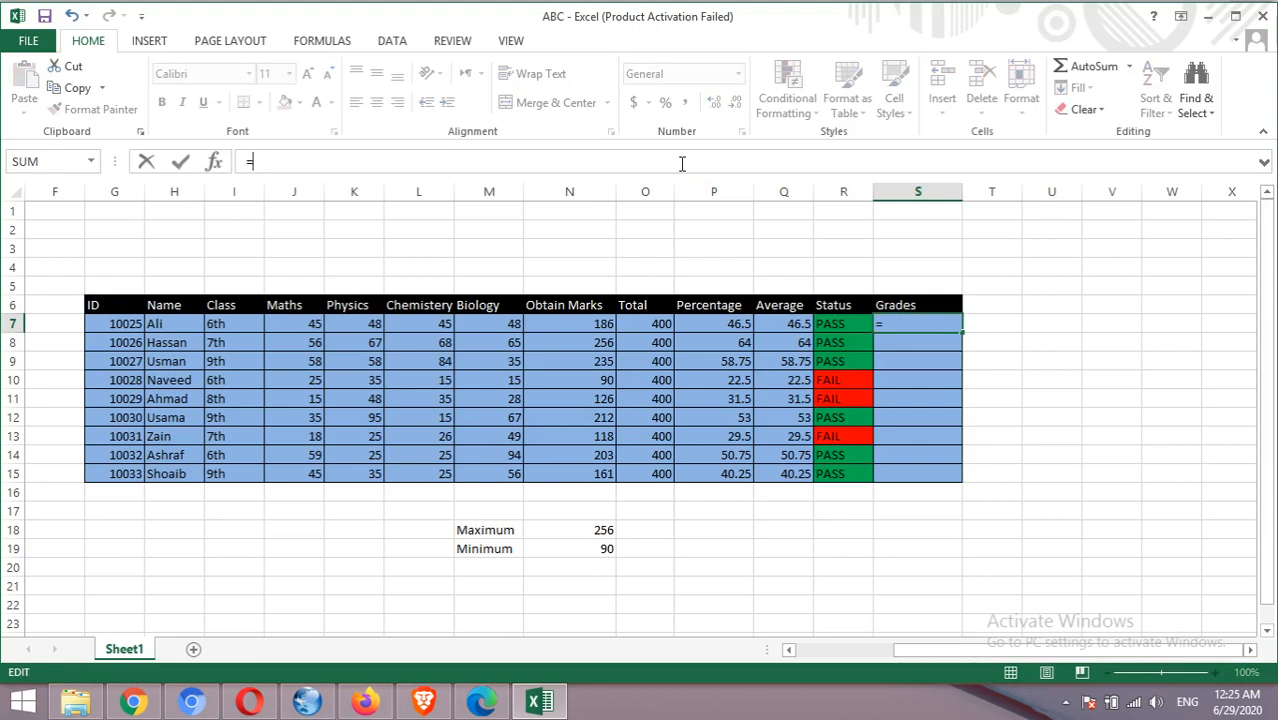
text(if)
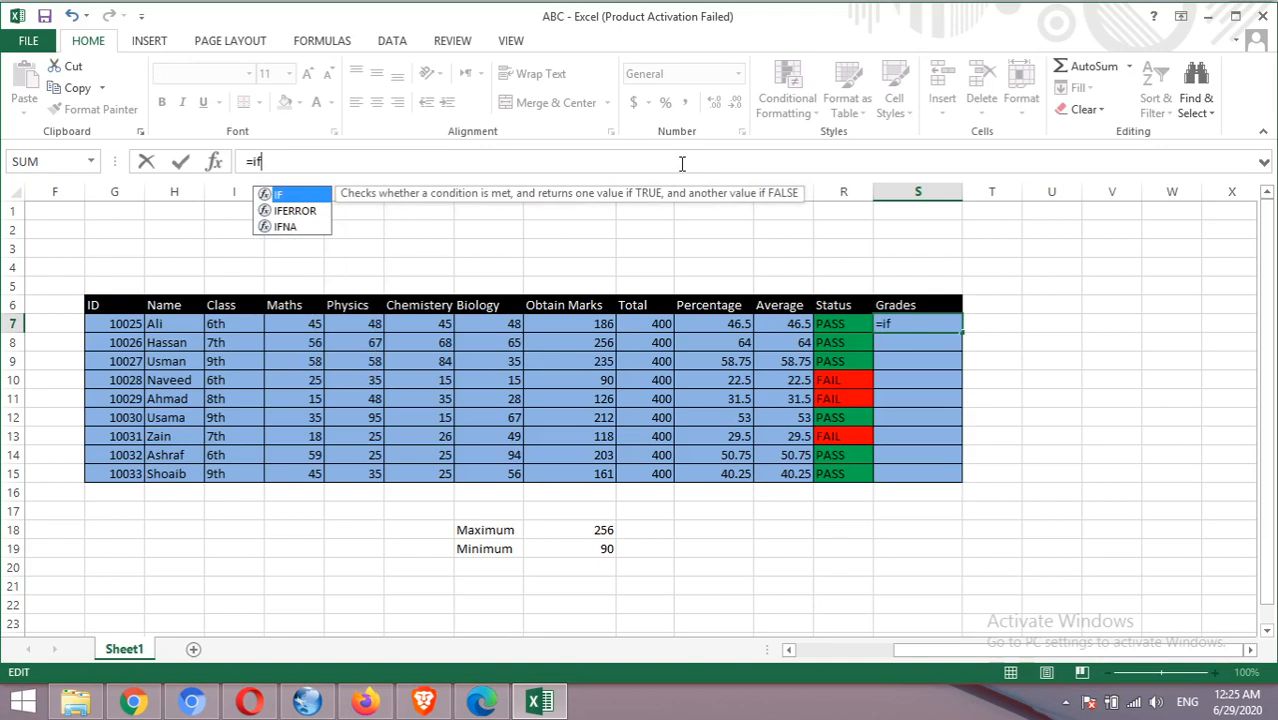
text(()
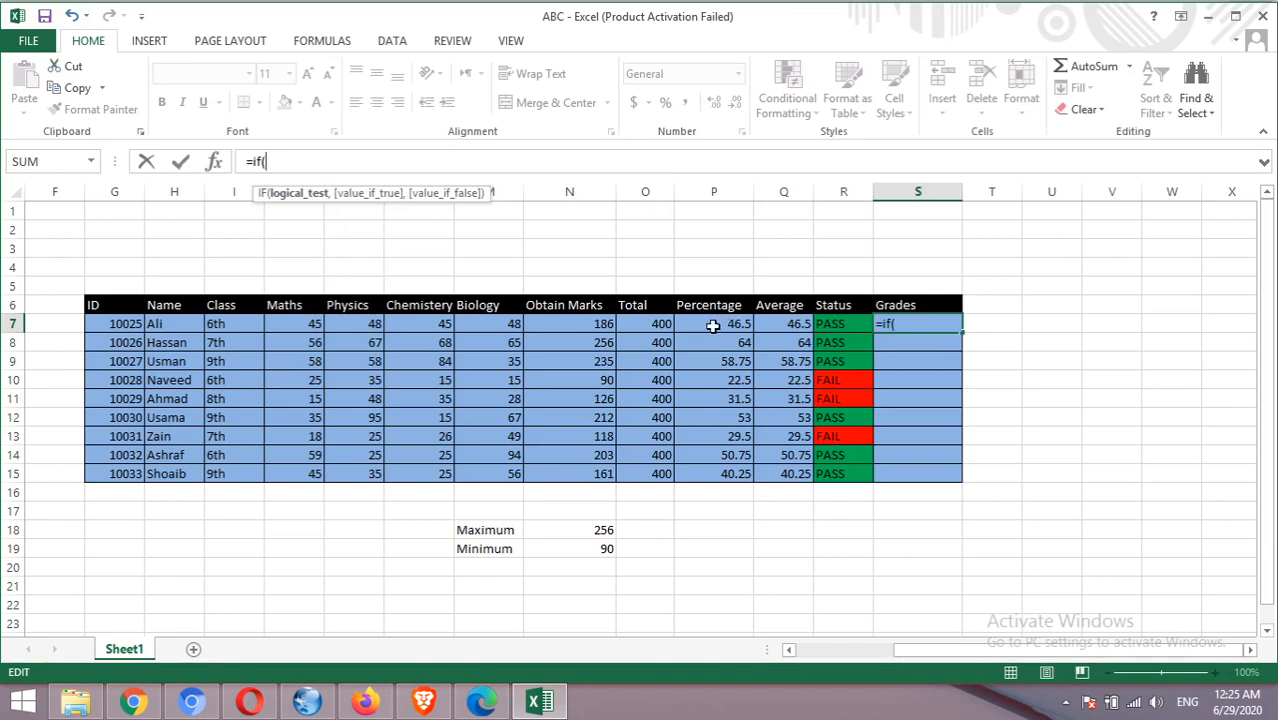
click(710, 327)
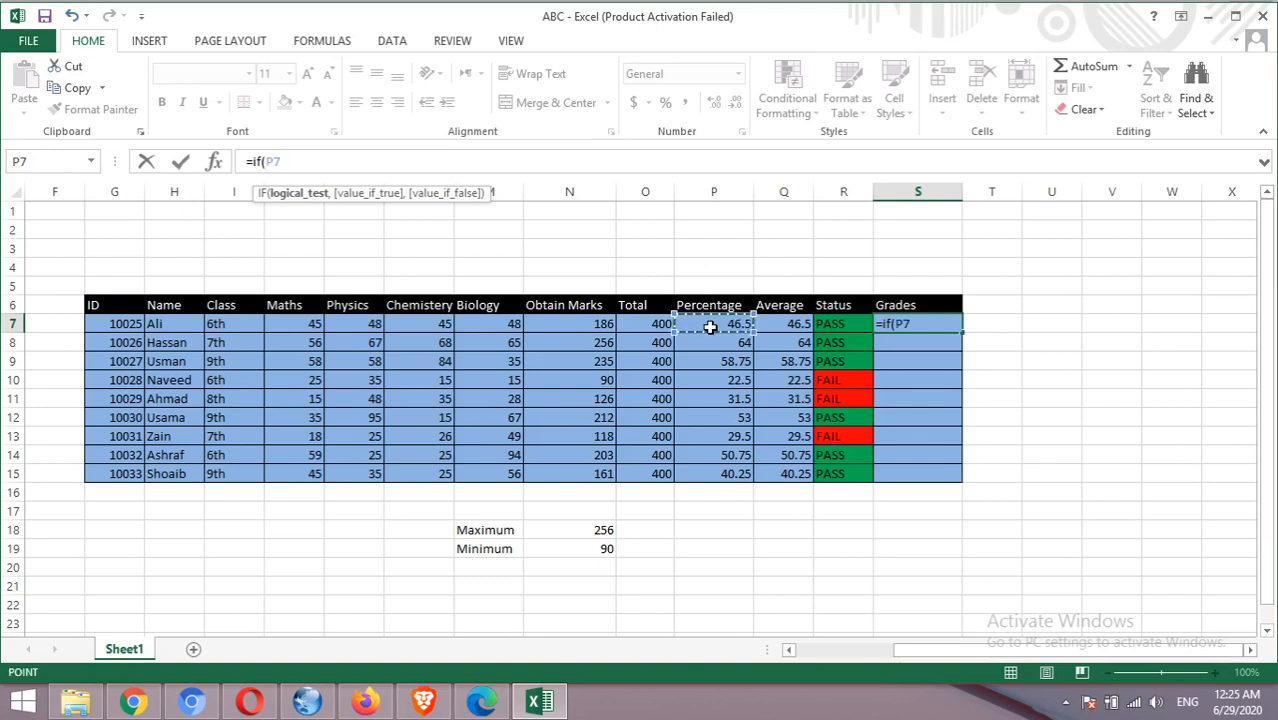
text(>90,)
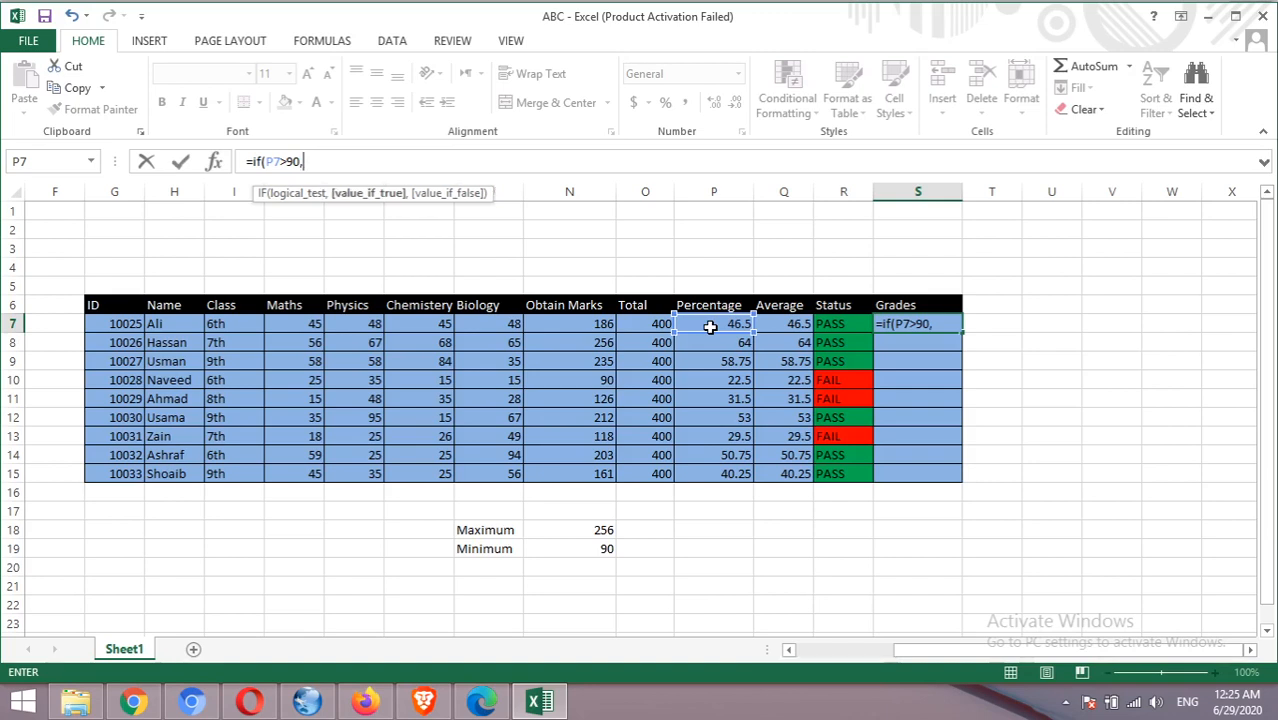
text("A+",)
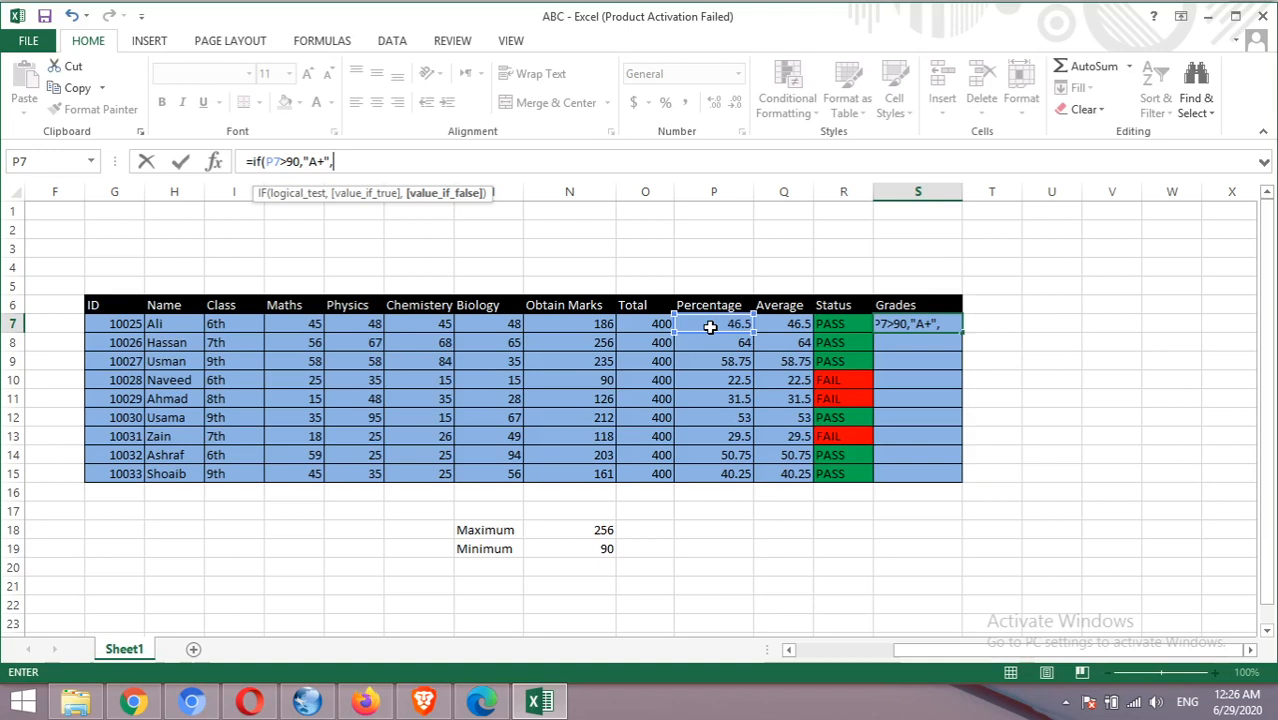
Nest a second IF as the formula's false value, returning "A" when P7 is greater than 80.
text(if)
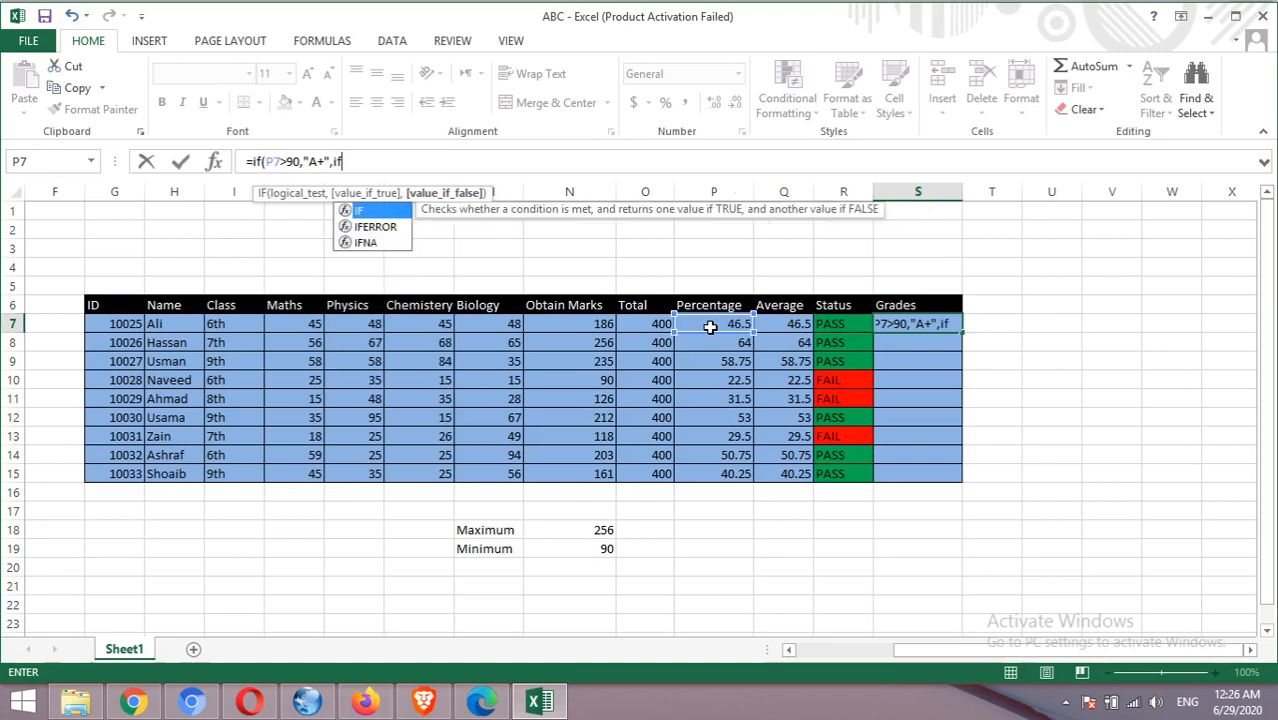
double_click(383, 208)
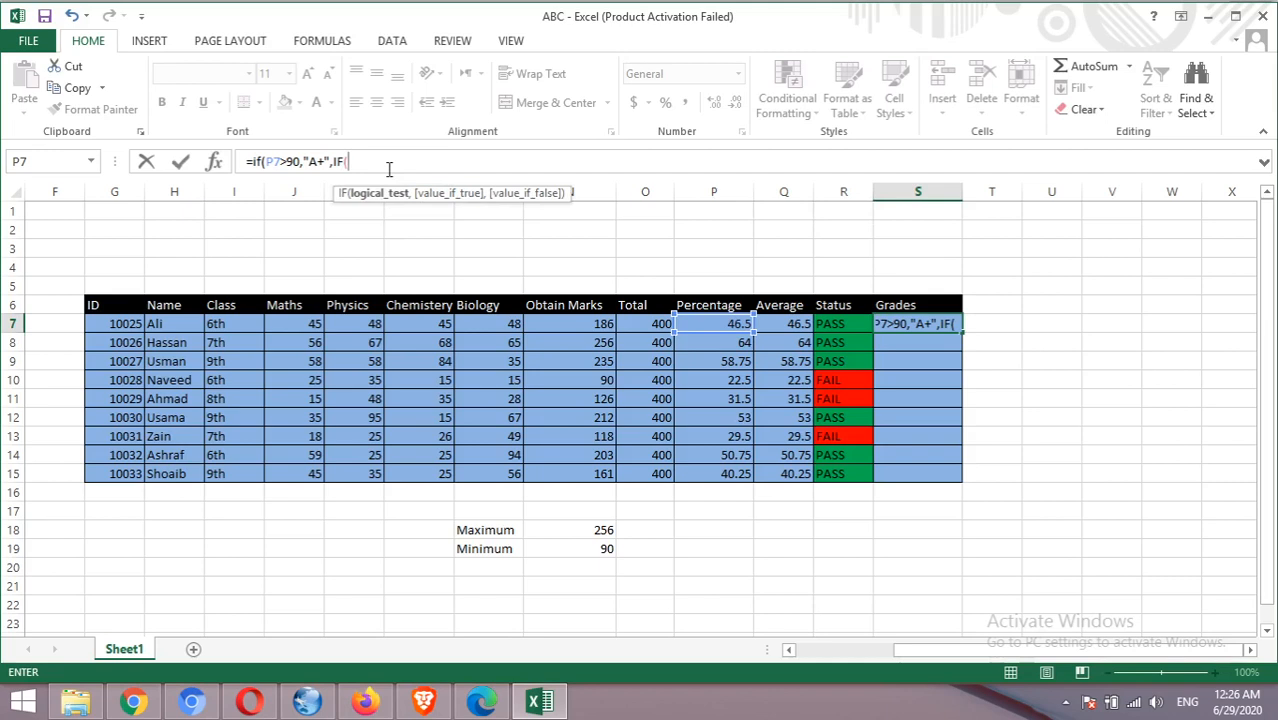
click(716, 326)
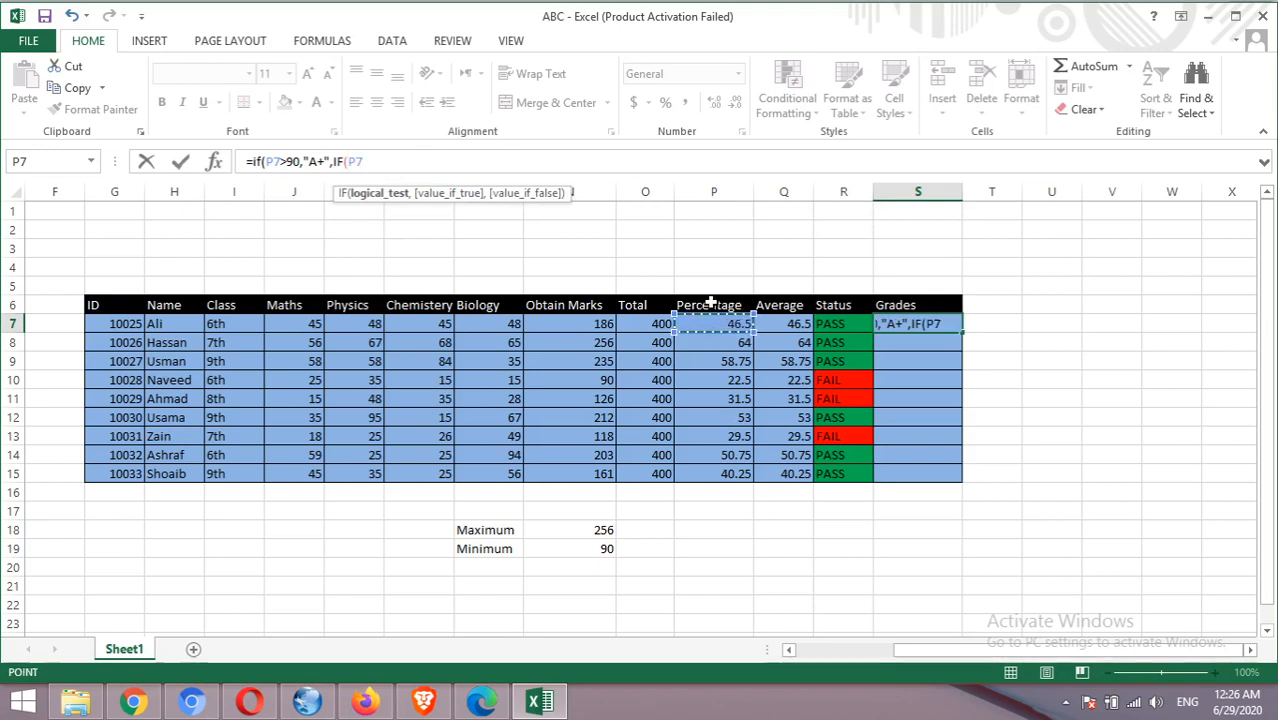
text(>80)
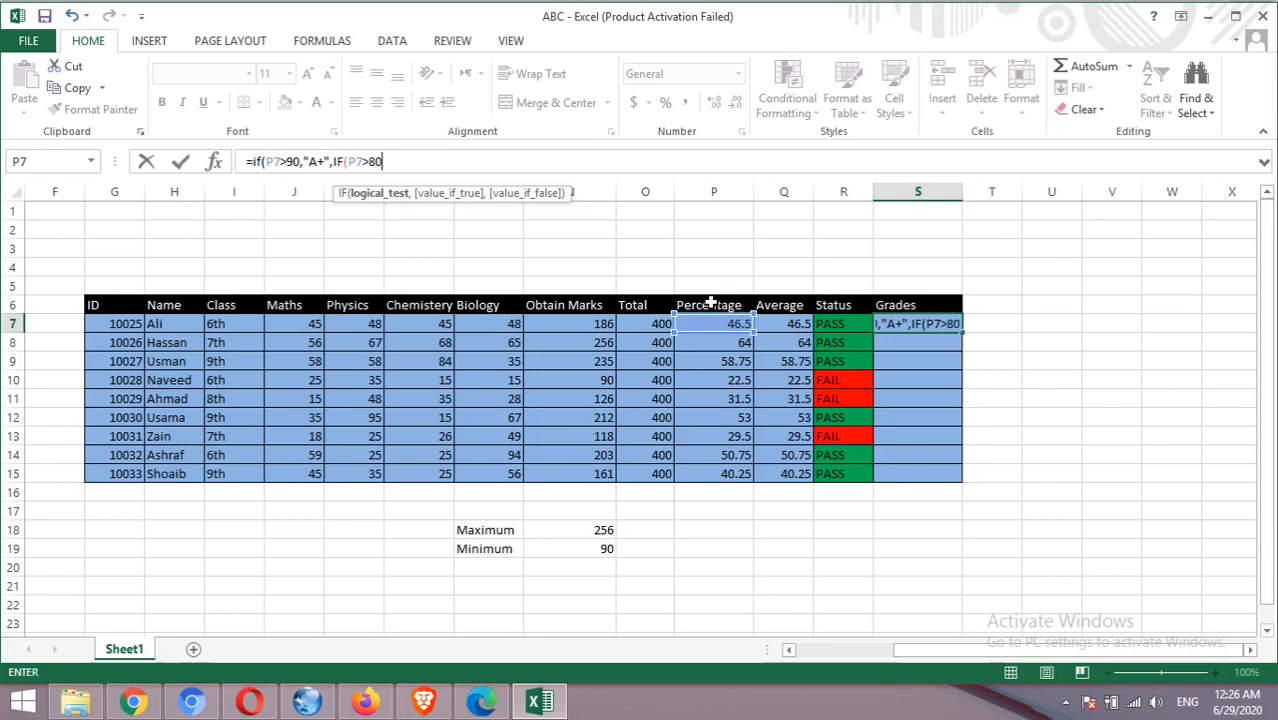
text(,")
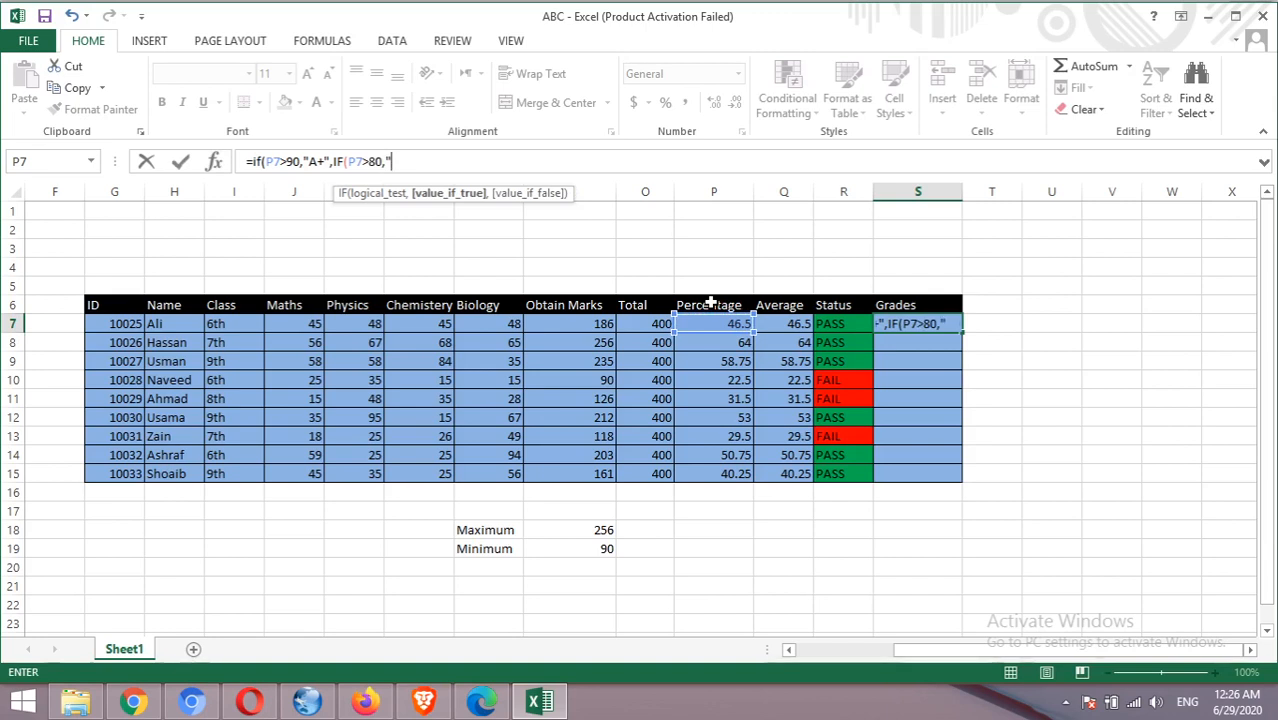
text(A",)
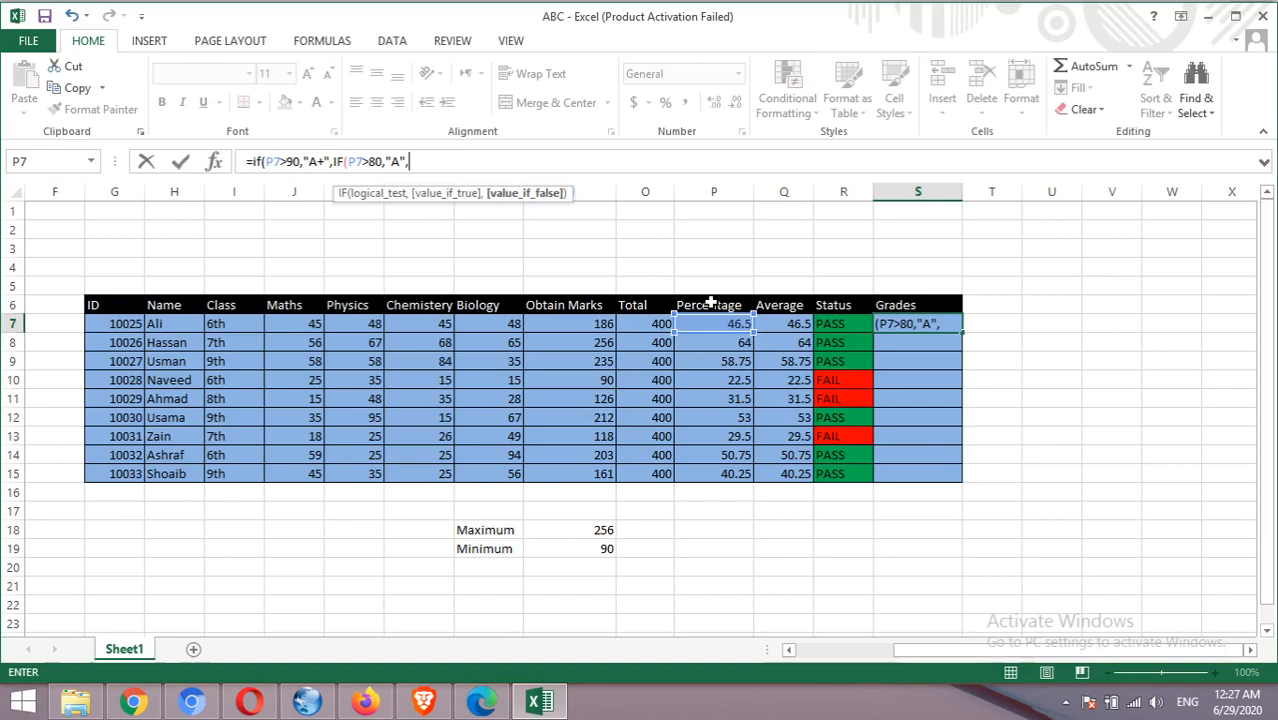
Add "NA" as the nested IF's false value, then close both IF functions and enter the grade formula in S7.
text("Not)
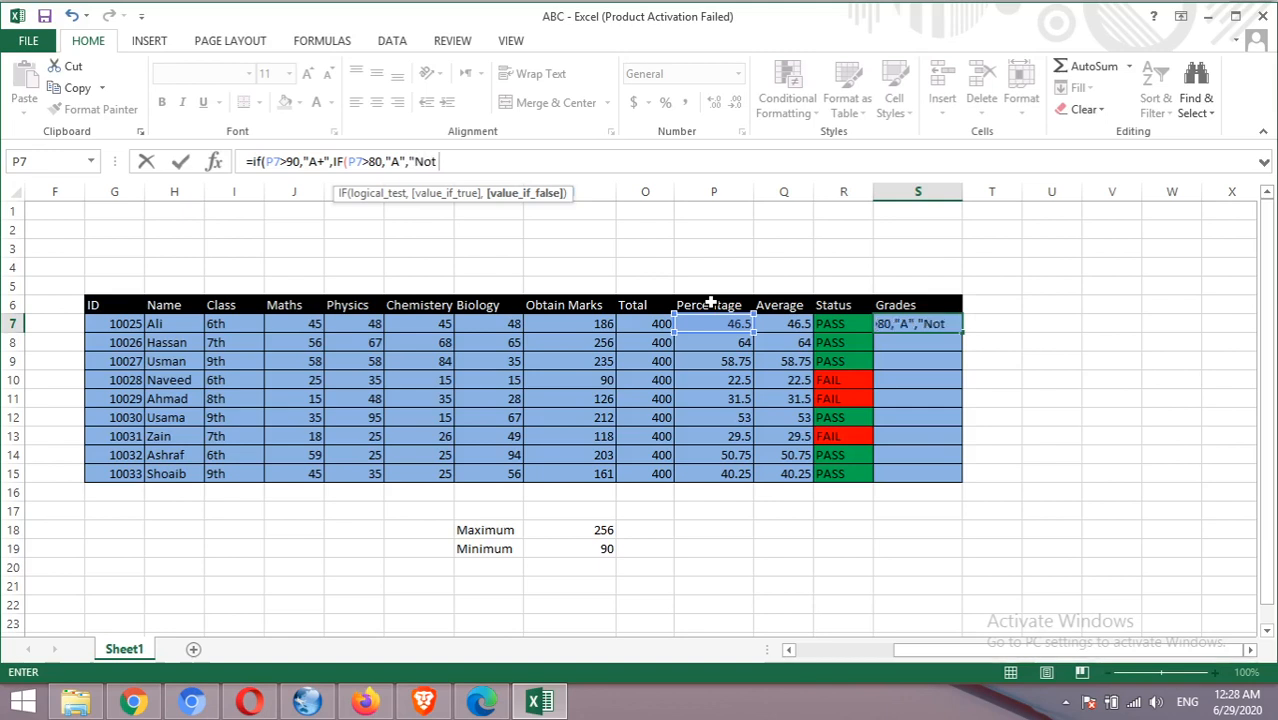
key(BackSpace)
key(BackSpace)
text(A"))
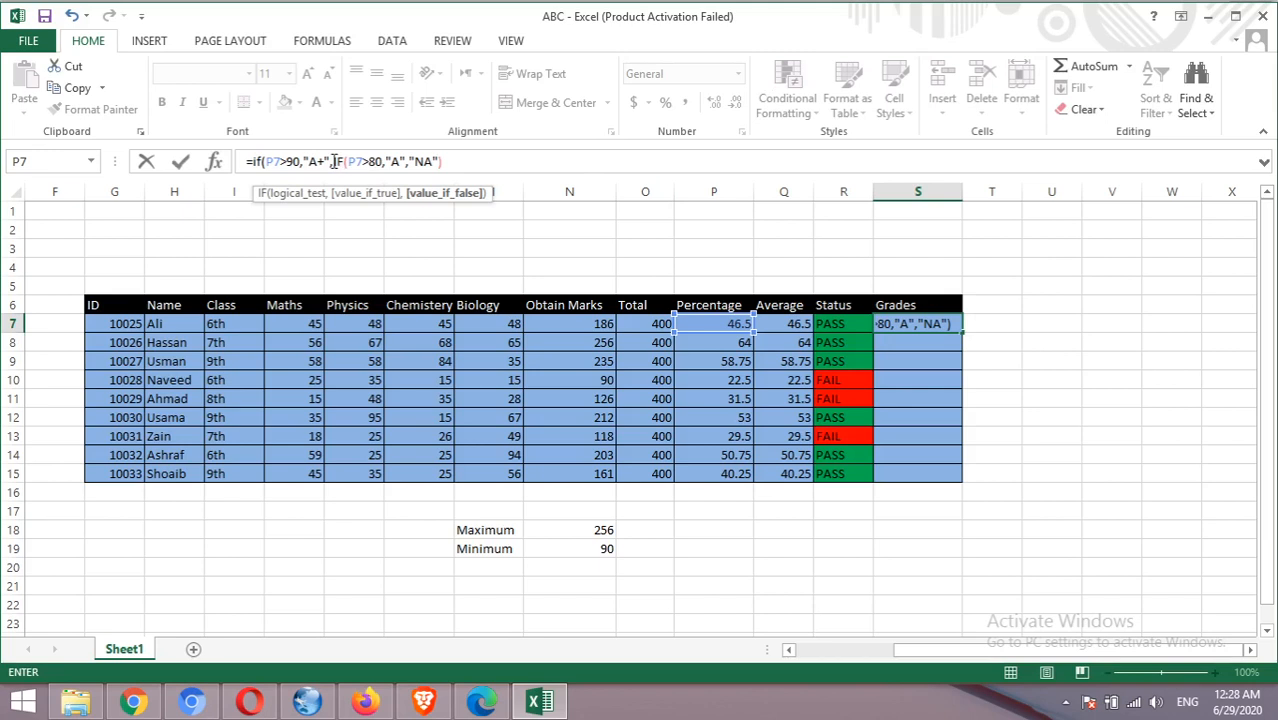
drag(335, 161, 460, 164)
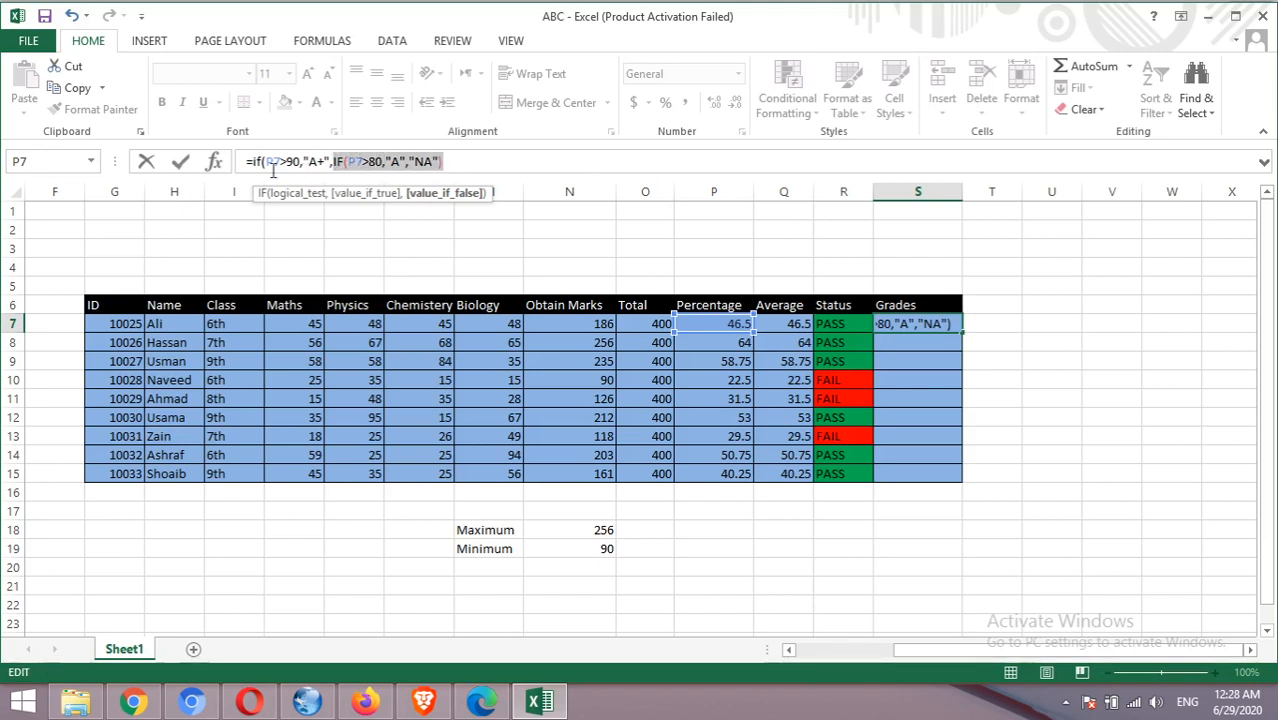
click(478, 162)
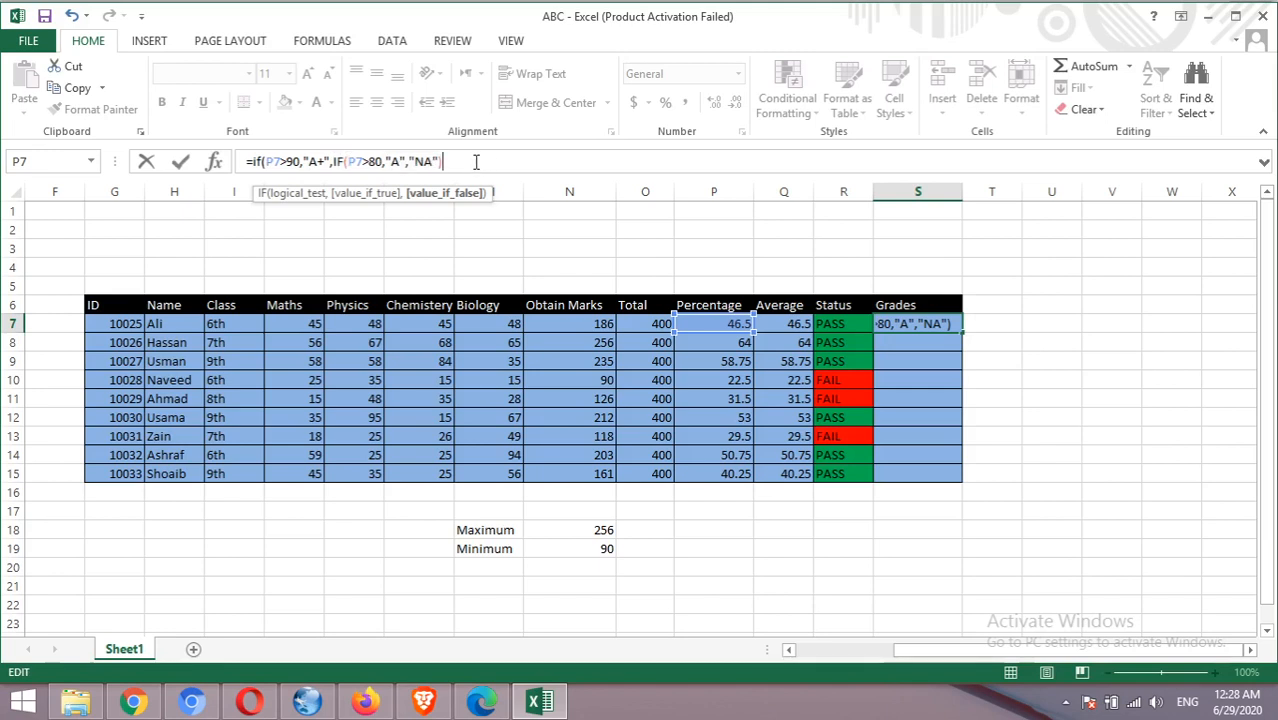
text())
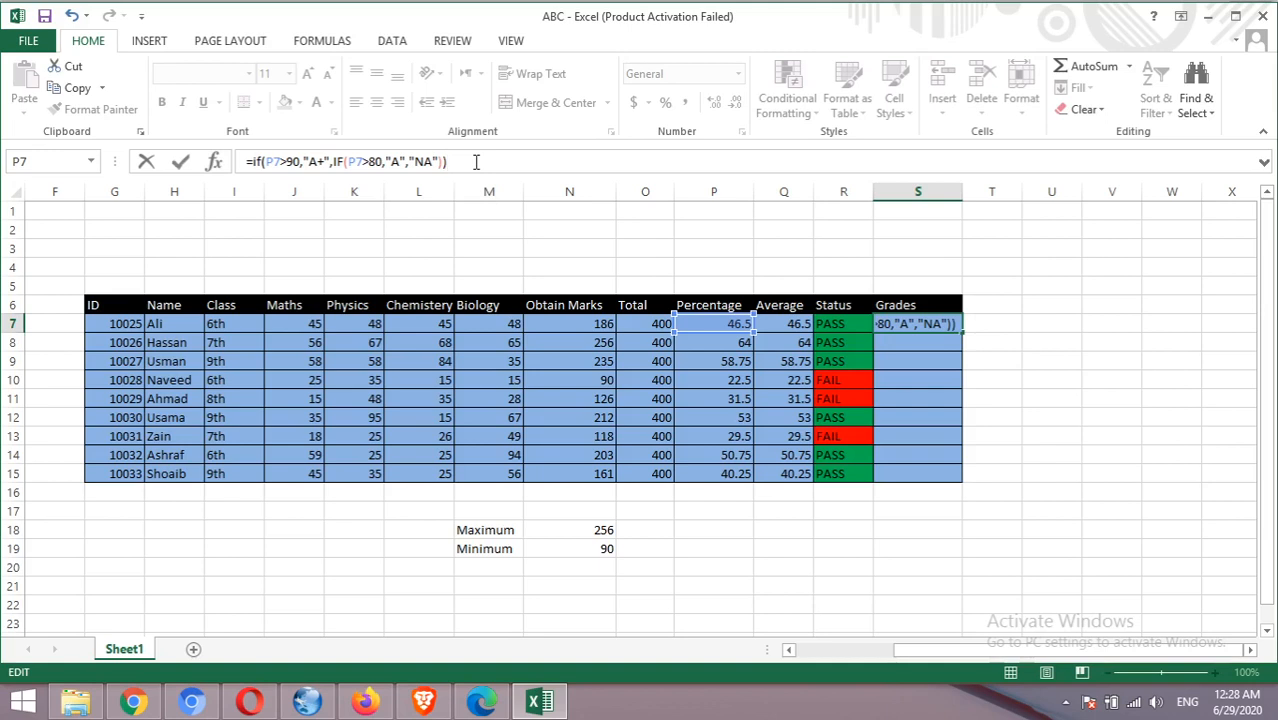
key(Return)
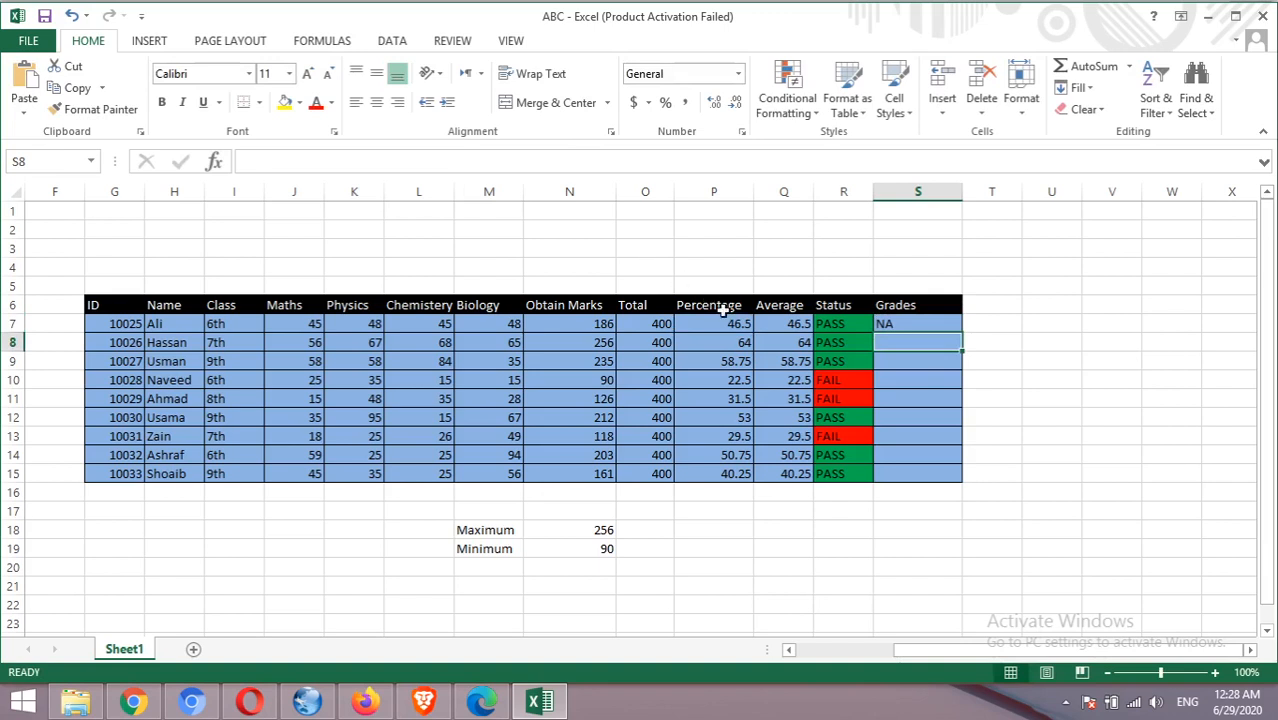
Fill the grade formula from S7 down through S15 and reselect S7.
click(899, 323)
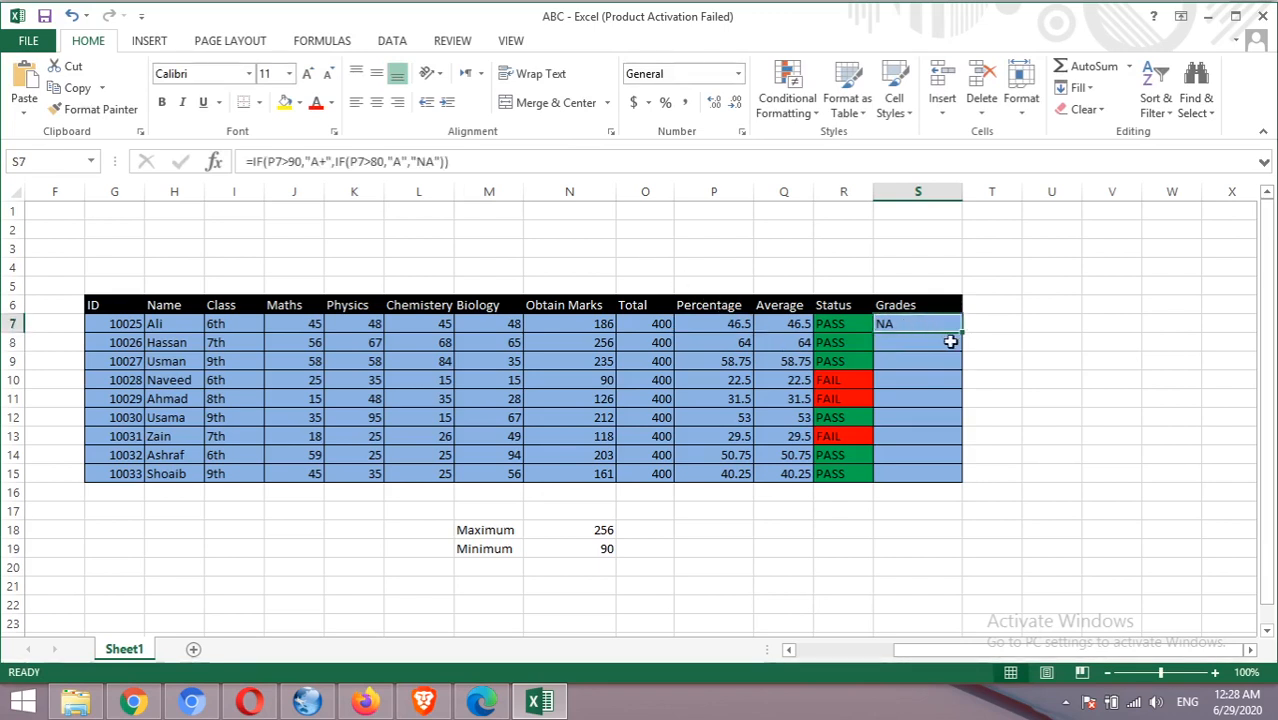
drag(962, 336, 950, 483)
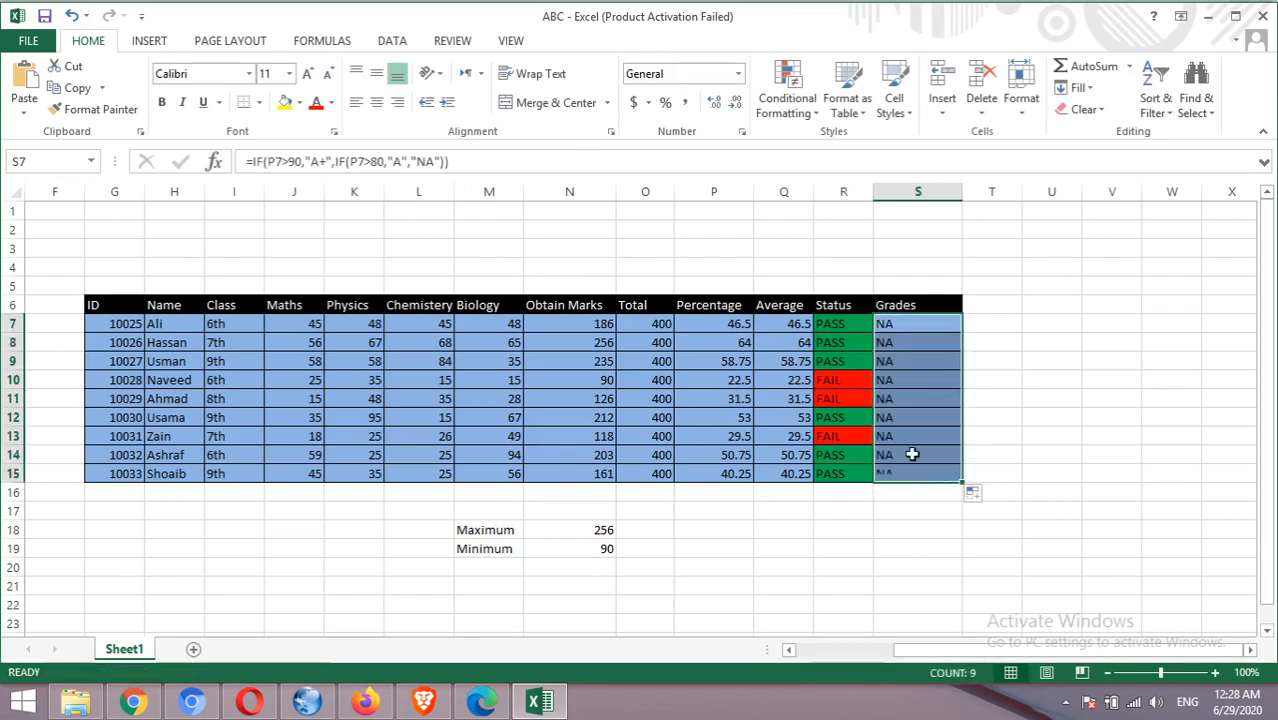
click(914, 324)
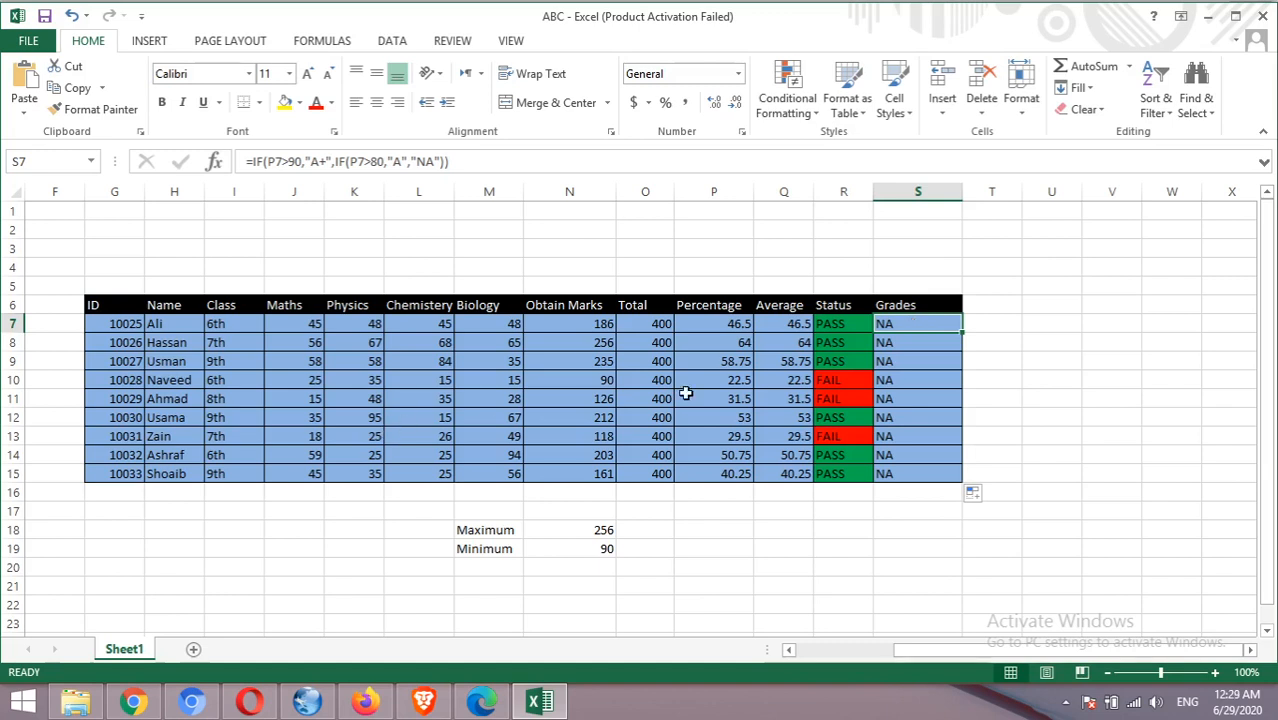
Set the Maths, Physics and Chemistery marks in row 7 to 94 each to test the grade formula.
click(302, 325)
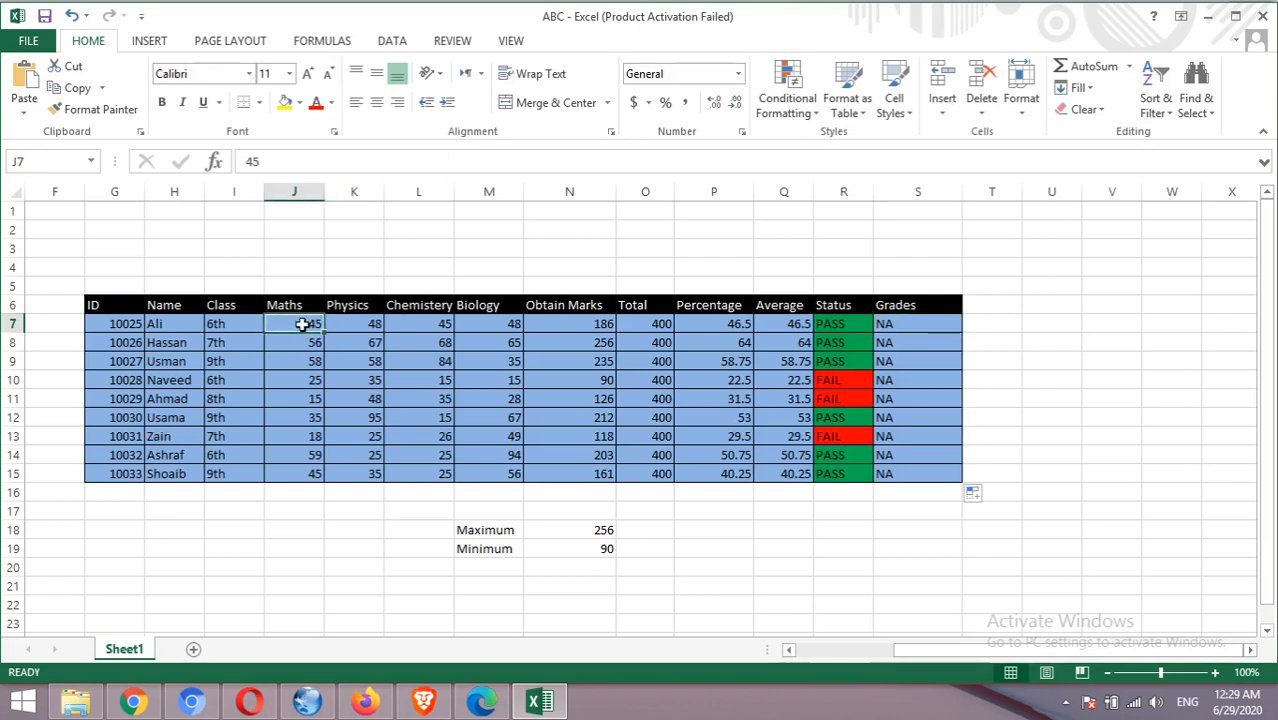
text(94)
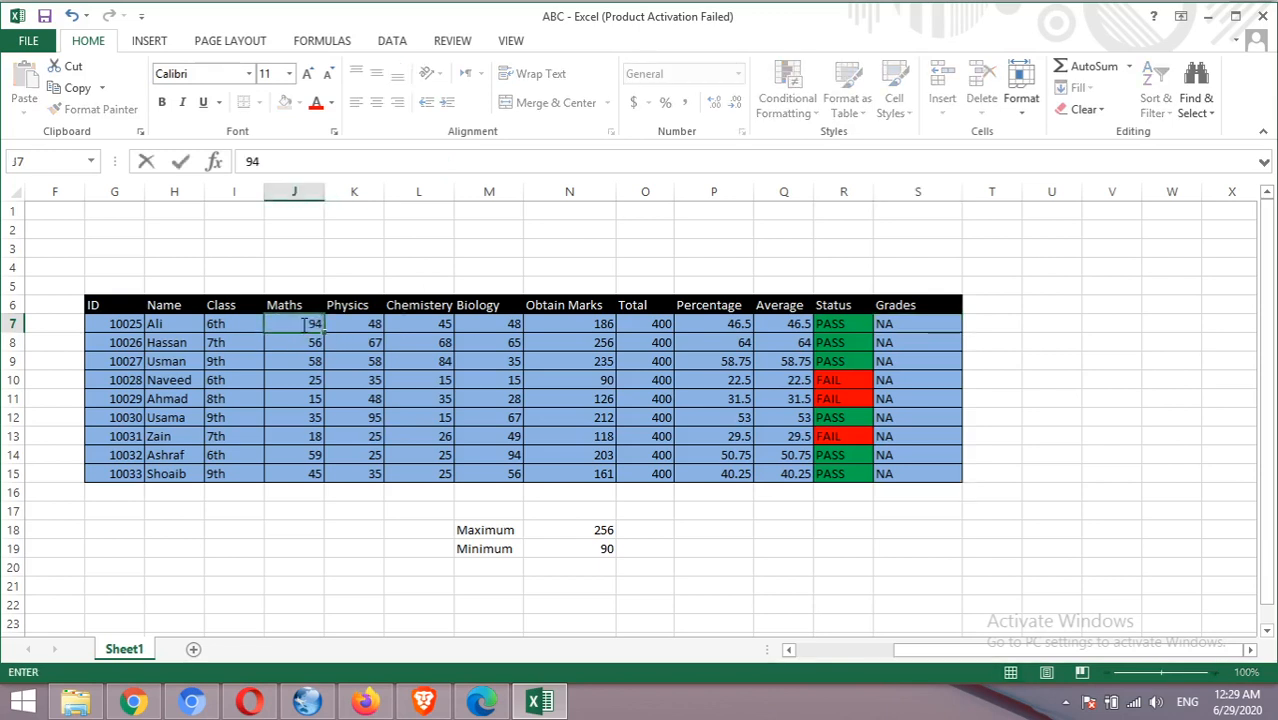
key(Tab)
text(94)
key(Tab)
text(94)
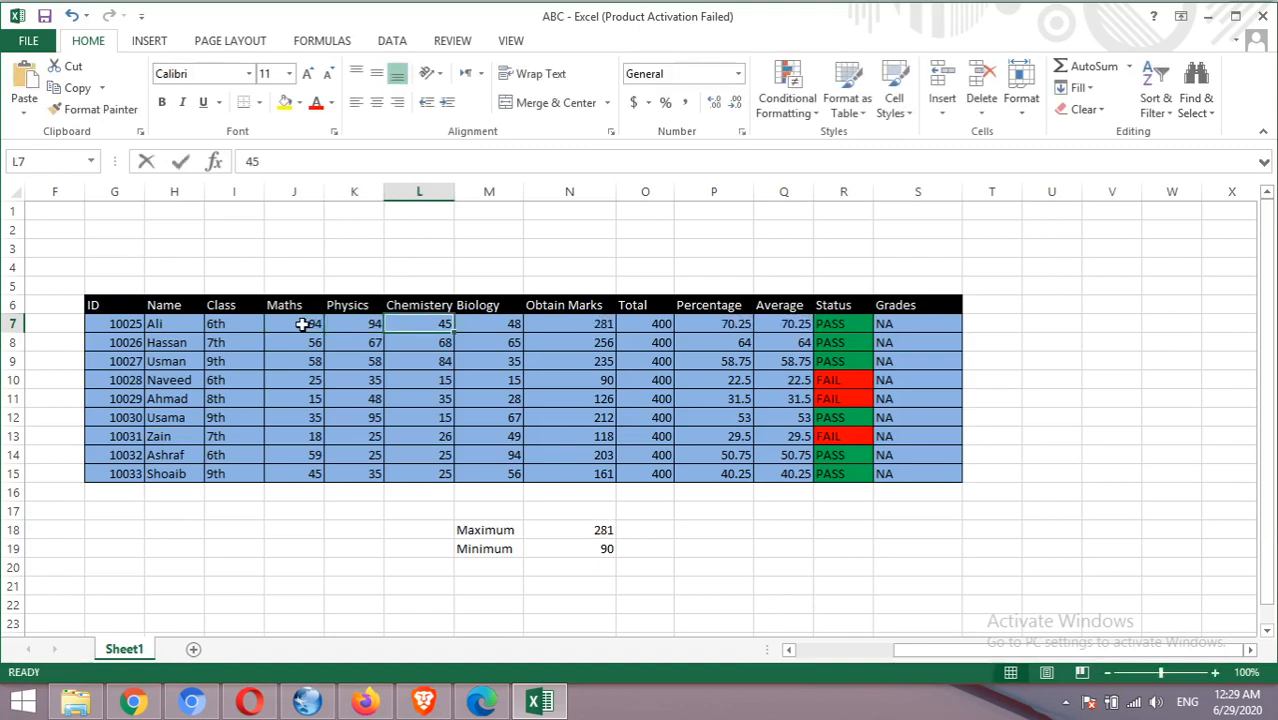
key(Tab)
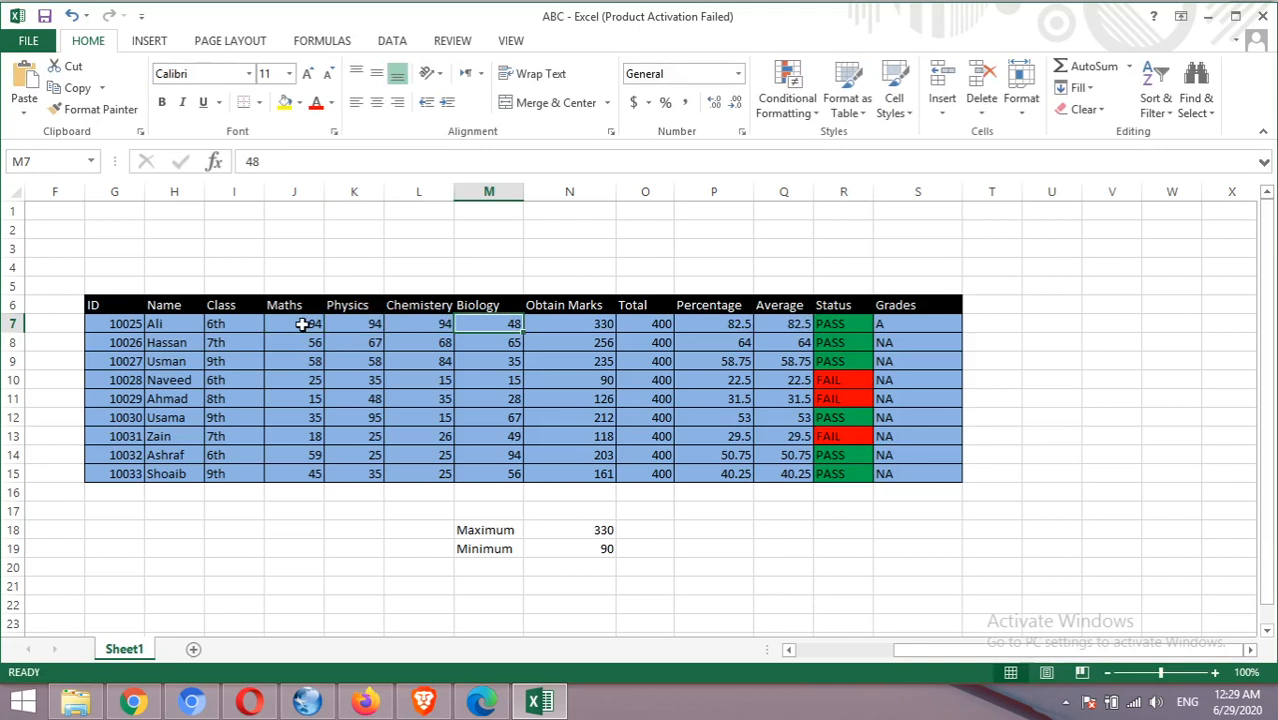
Enter 0 as the Biology mark in row 7 and replace it with 90.
text(0)
key(Tab)
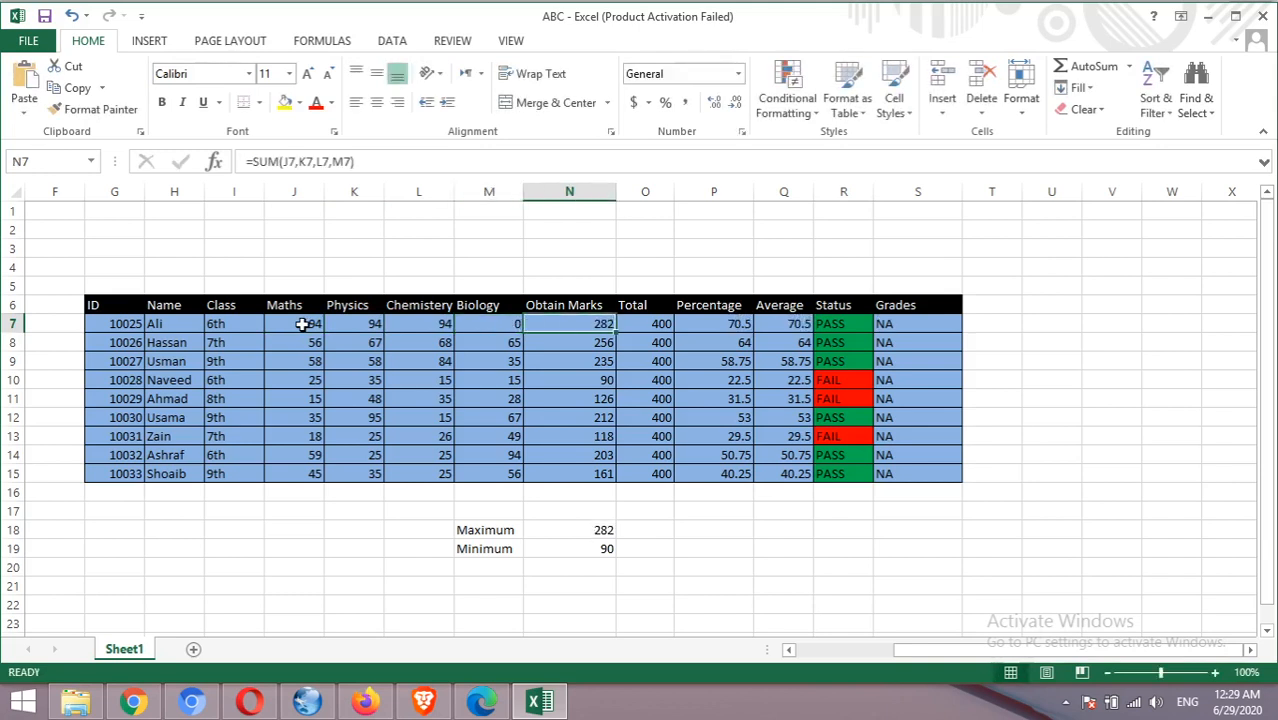
key(shift+Tab)
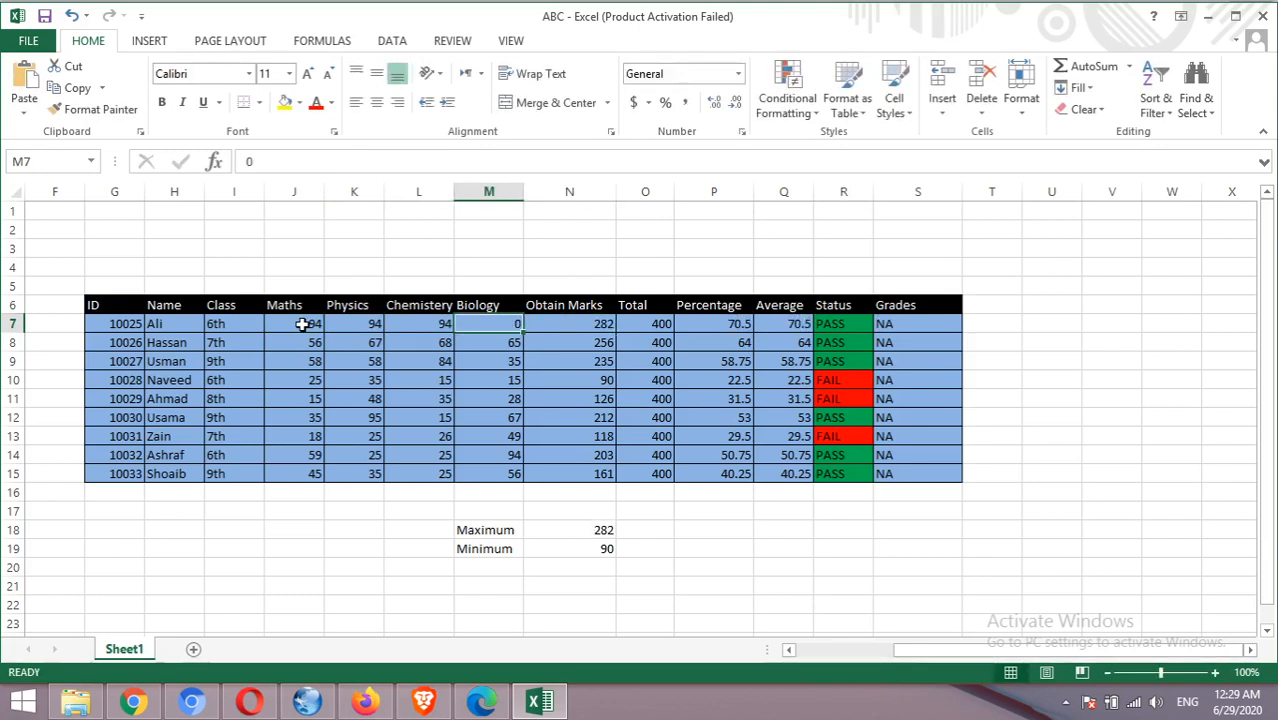
text(90)
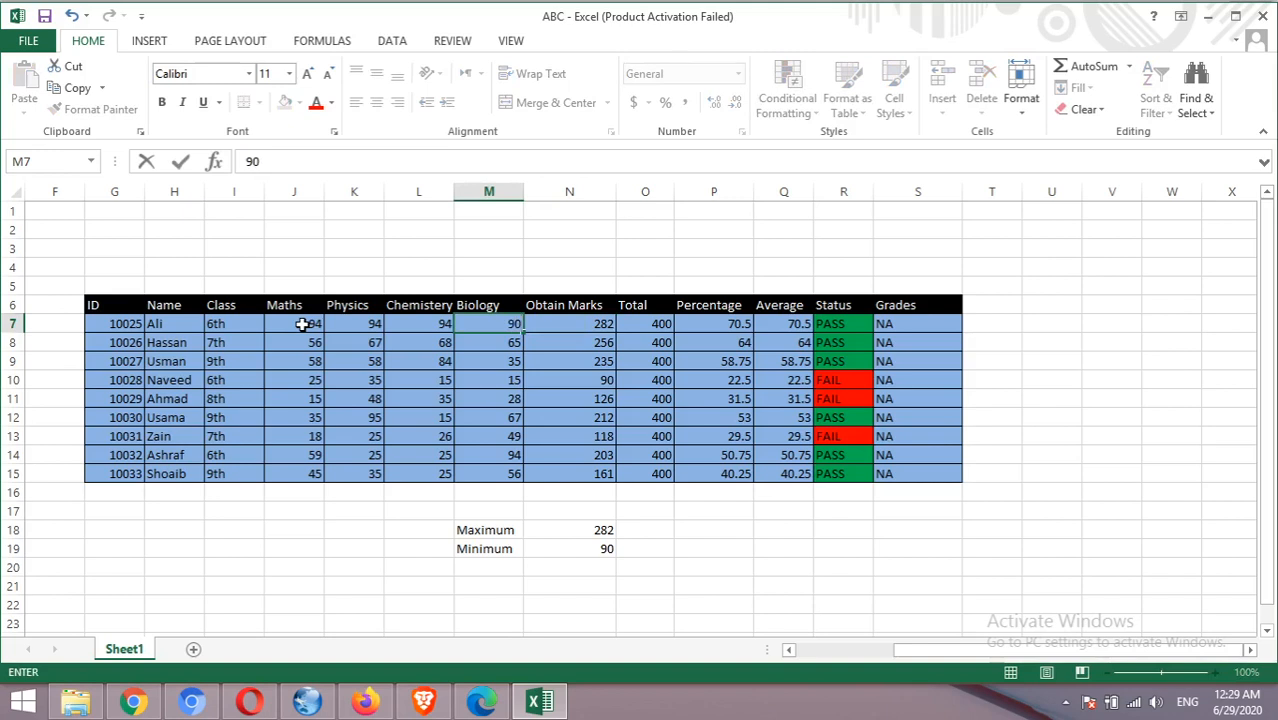
key(Tab)
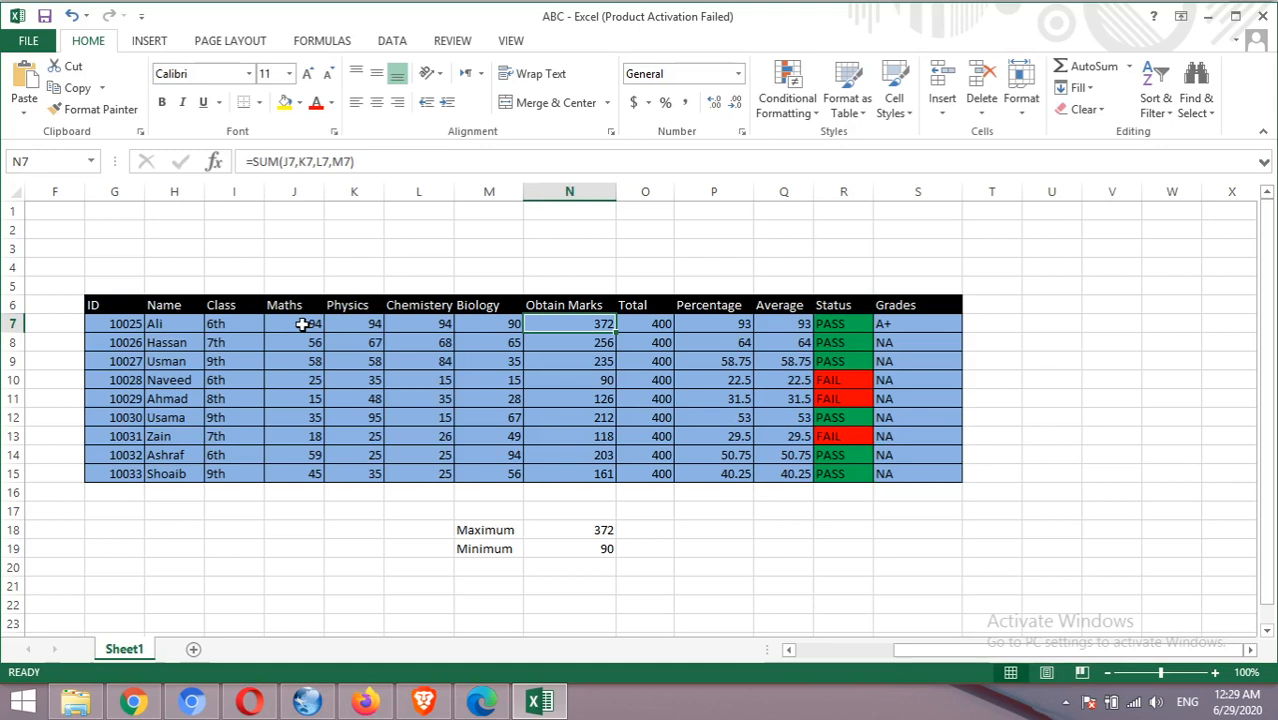
Lower the Chemistery and Physics marks in row 7 to 85 each.
key(Left)
key(Left)
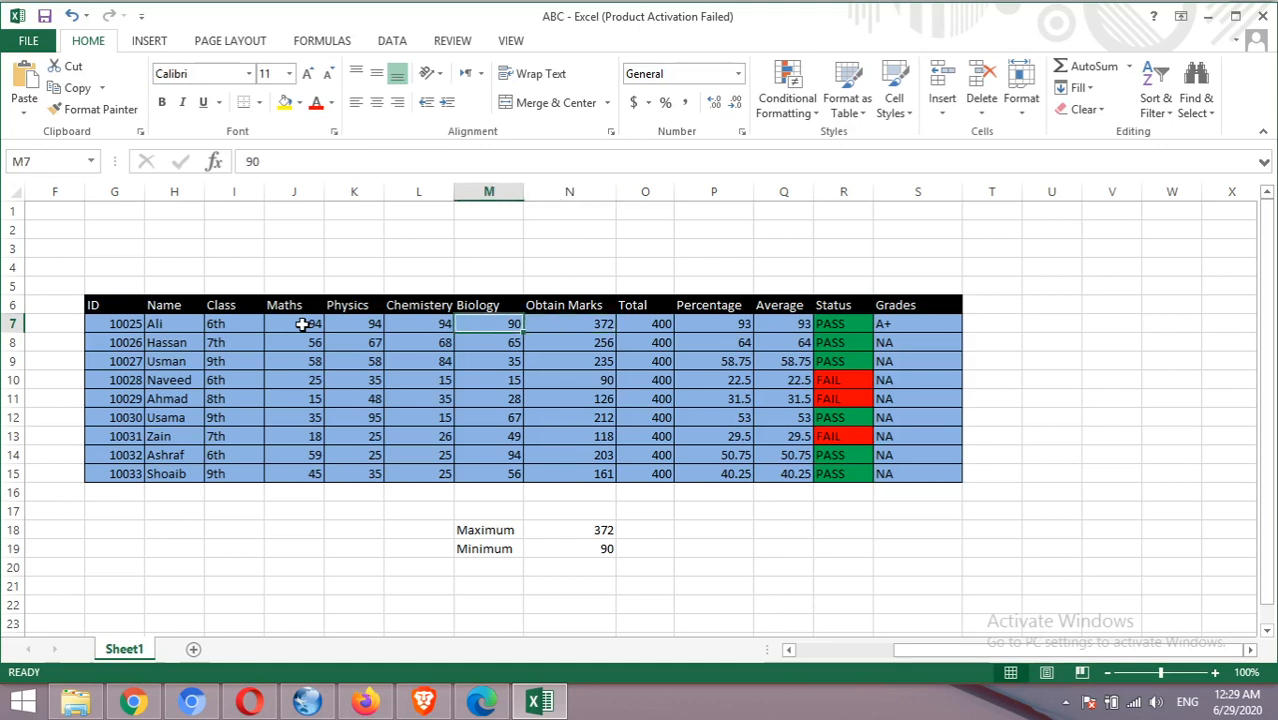
text(85)
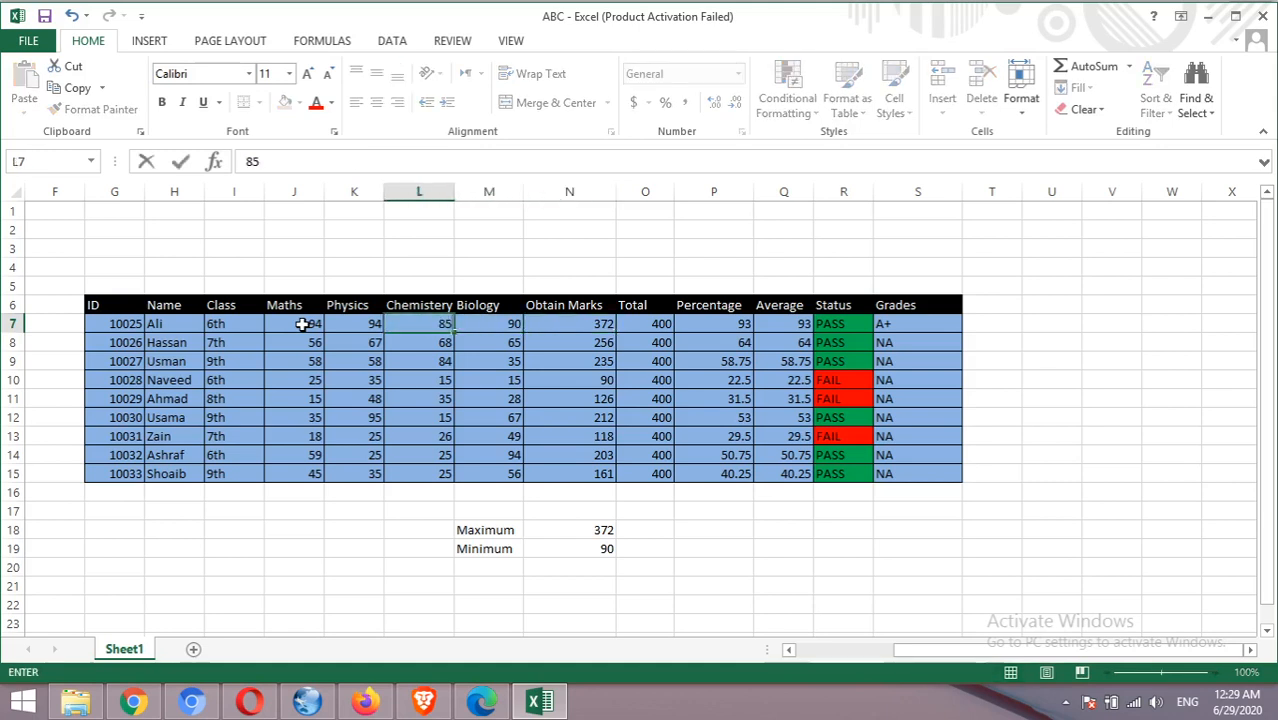
key(Left)
text(85)
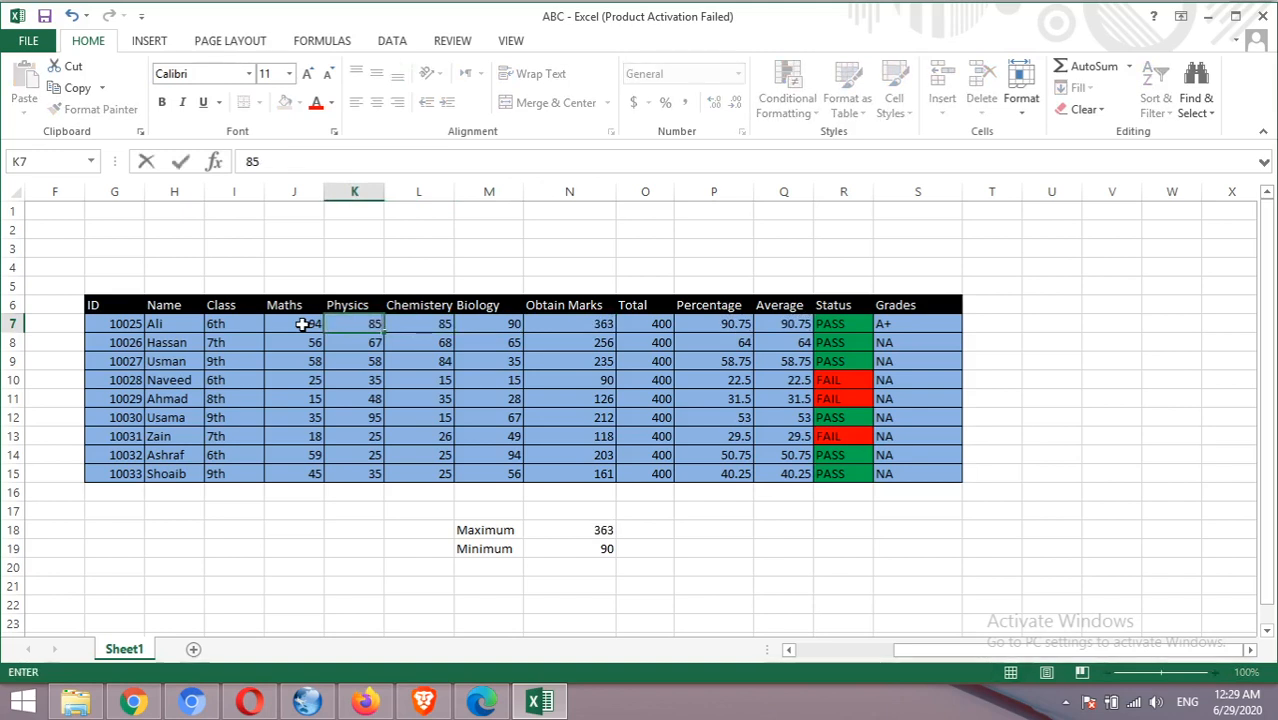
key(Left)
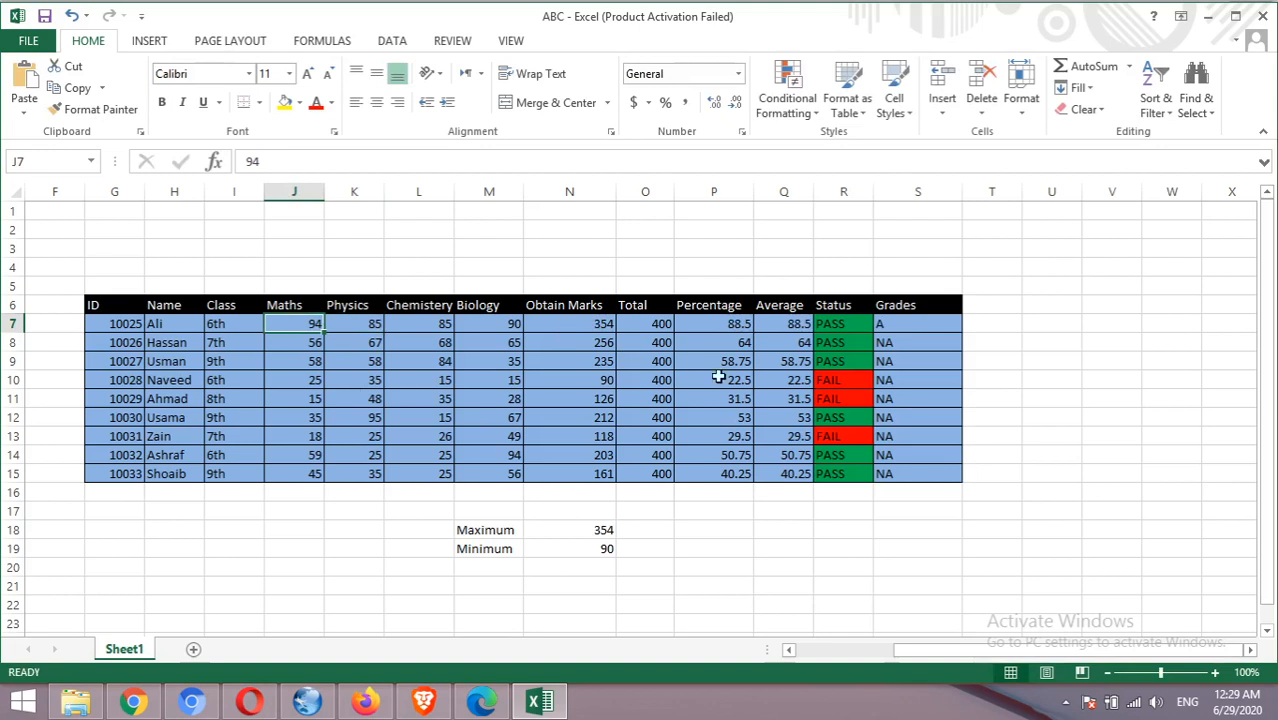
Reopen the grade formula in S7 for editing and remove the "NA" false value along with the closing parentheses.
click(710, 328)
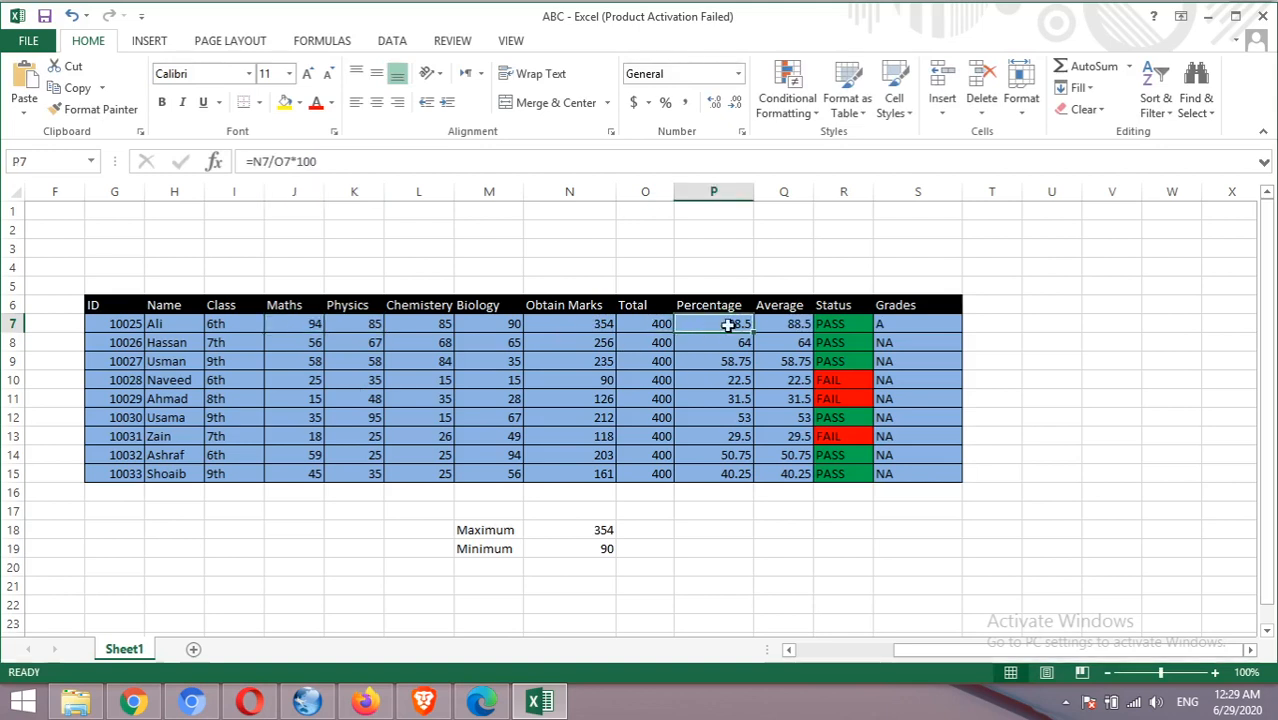
click(918, 323)
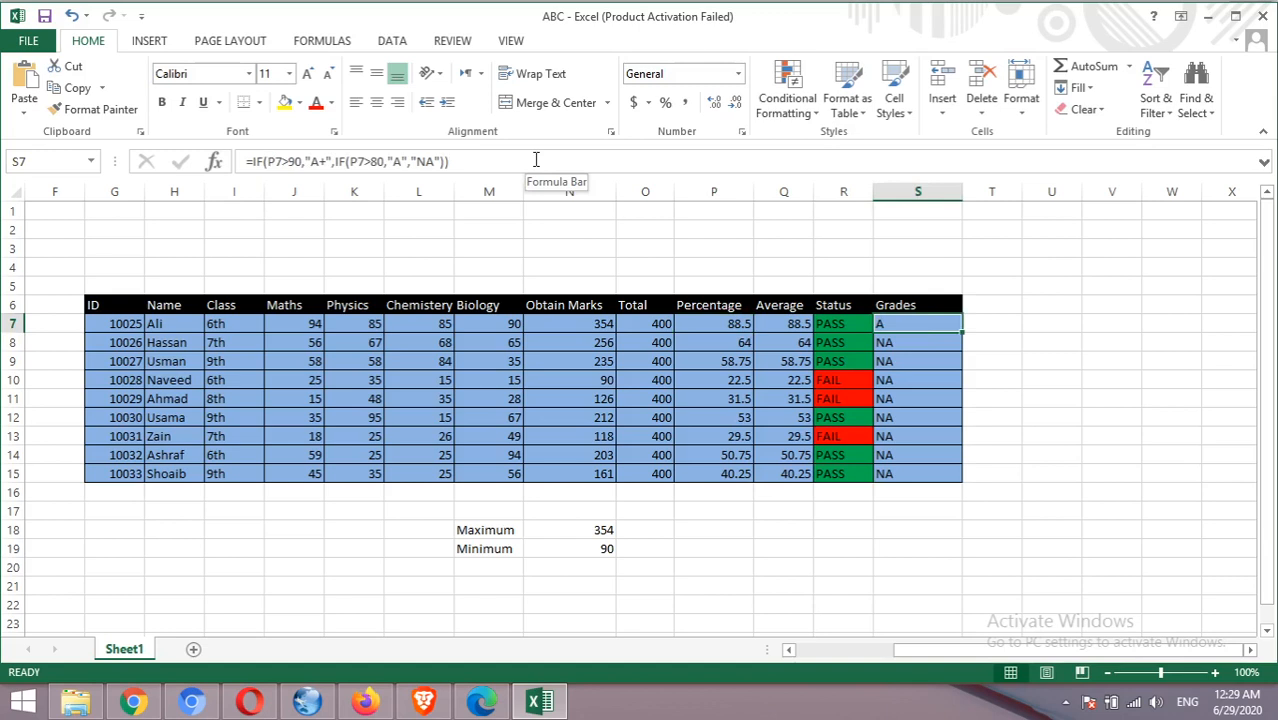
click(536, 160)
key(BackSpace)
key(BackSpace)
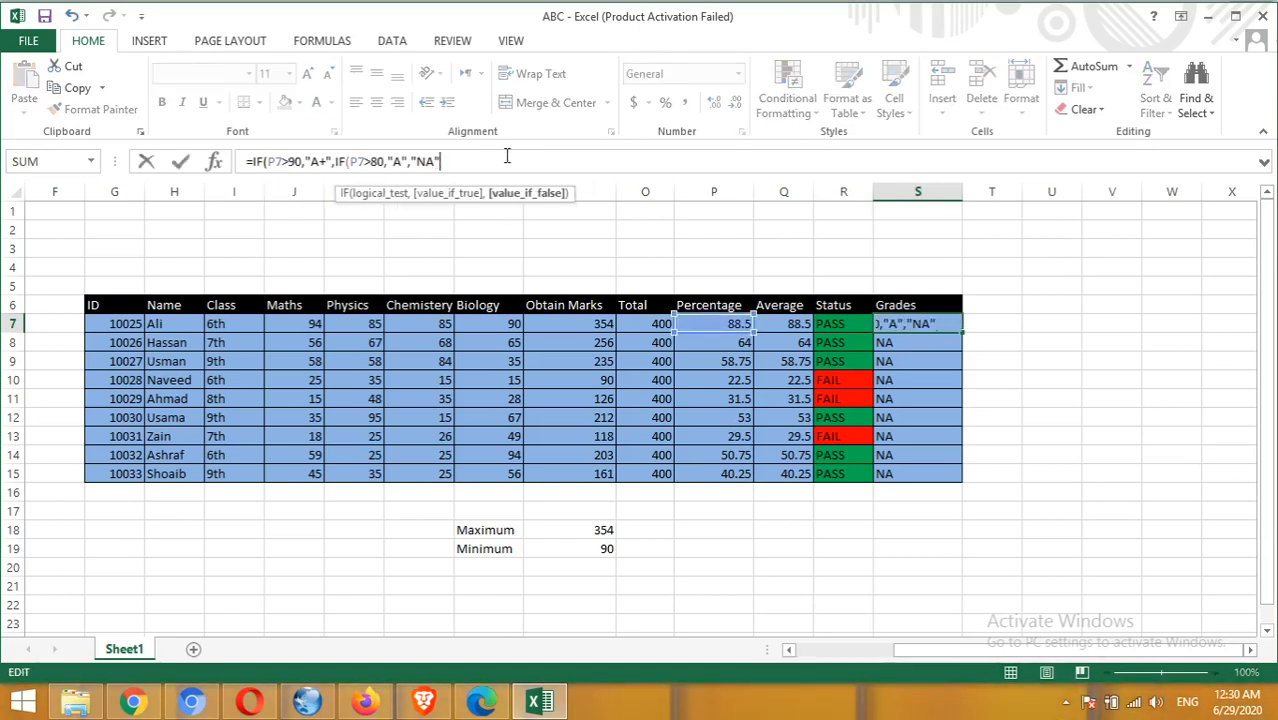
key(BackSpace)
key(BackSpace)
key(BackSpace)
key(BackSpace)
Nest a third IF as the false value in the S7 formula, returning "B" when P7 is greater than 70.
text(if)
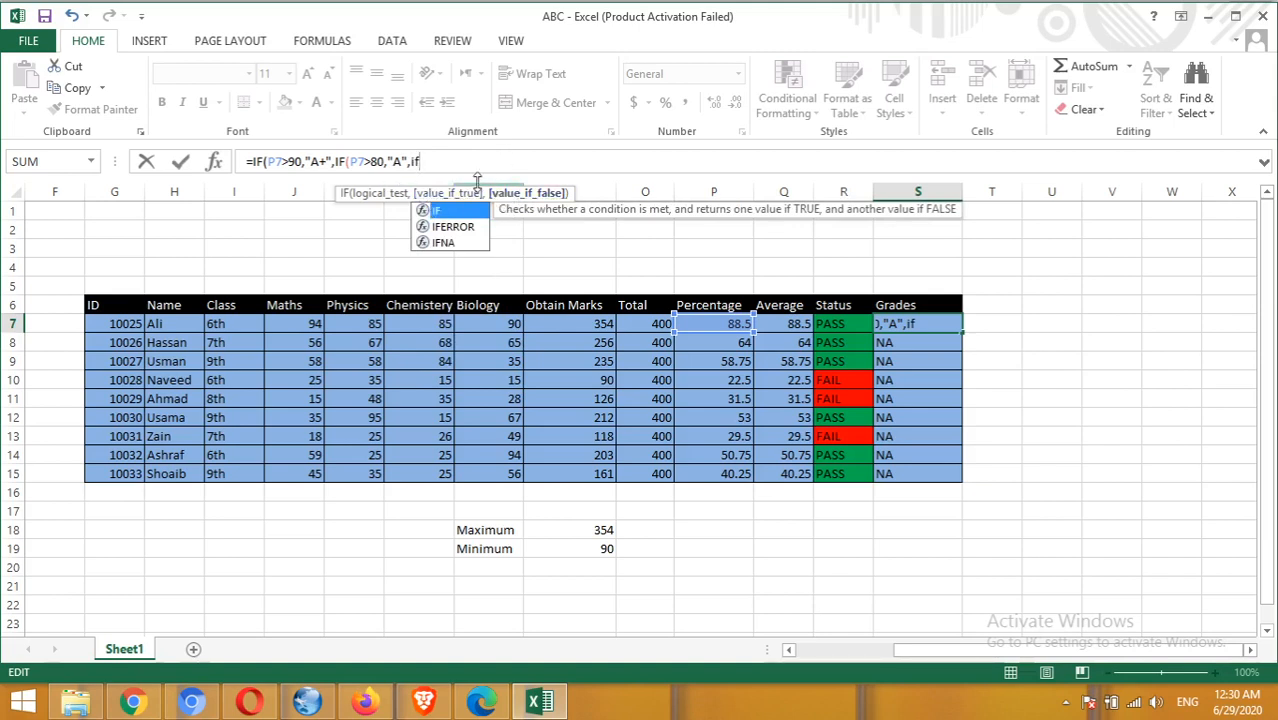
key(Tab)
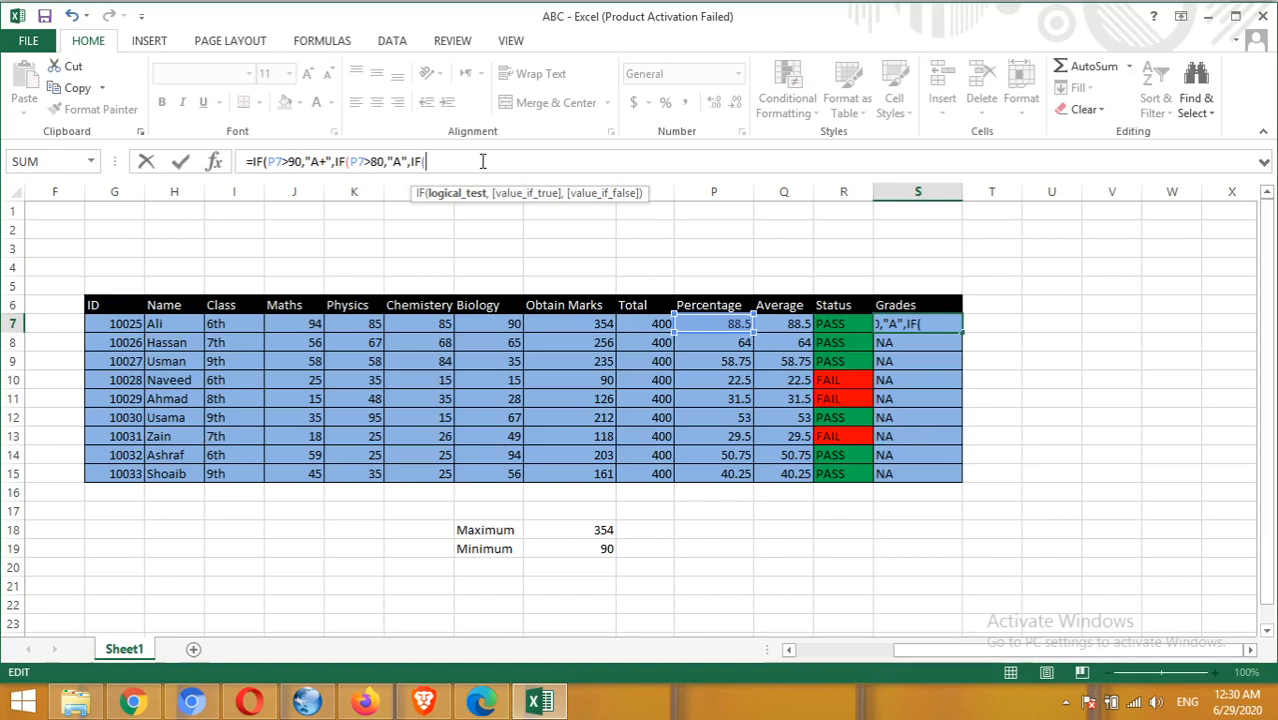
click(708, 322)
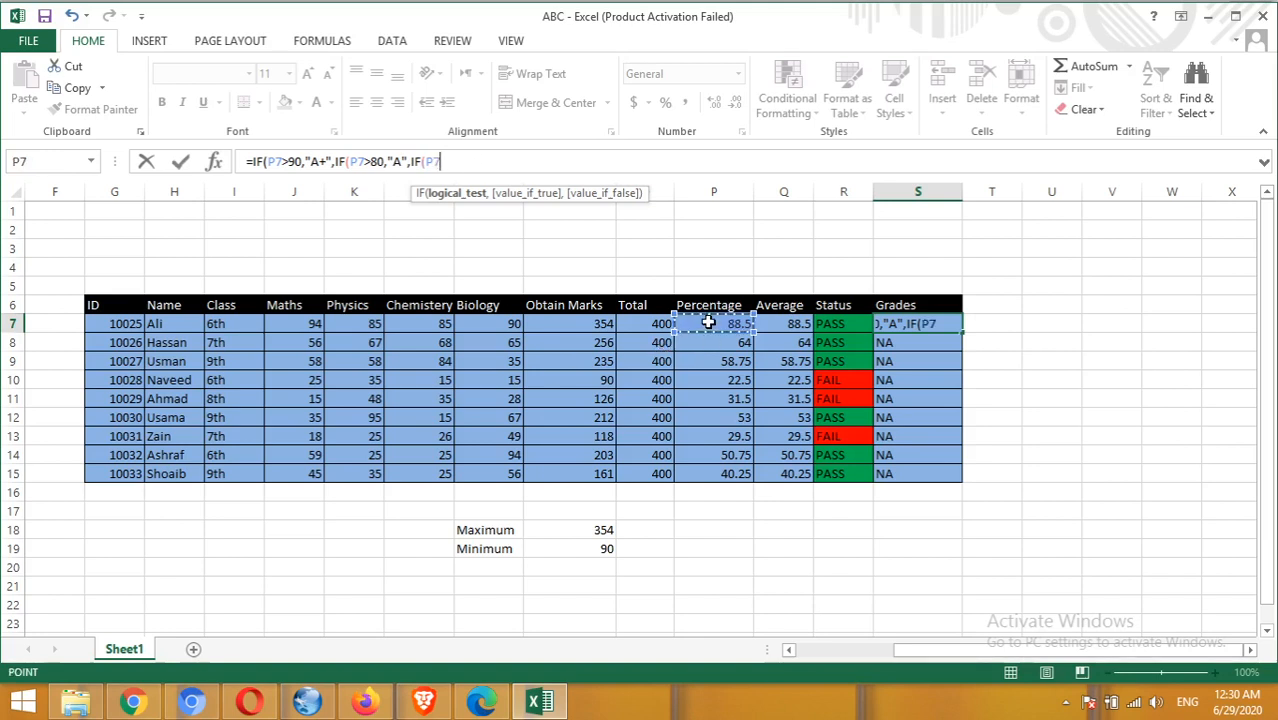
text(>70,)
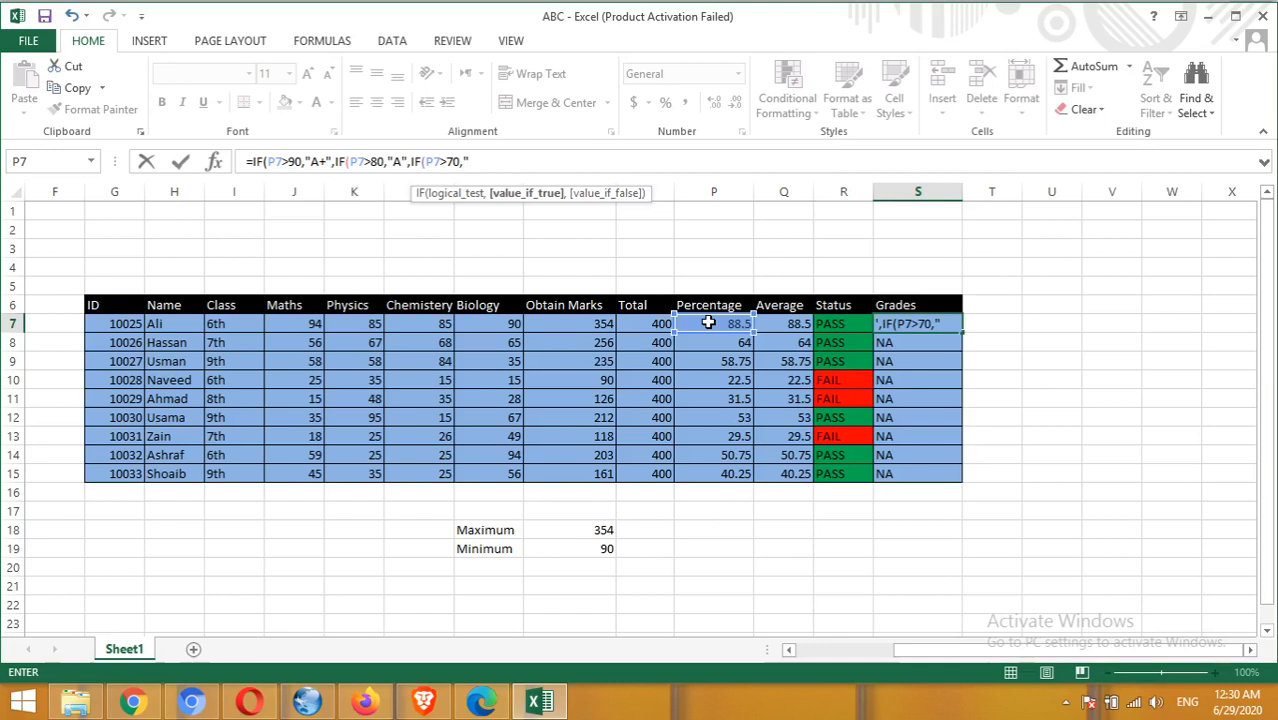
text(B",)
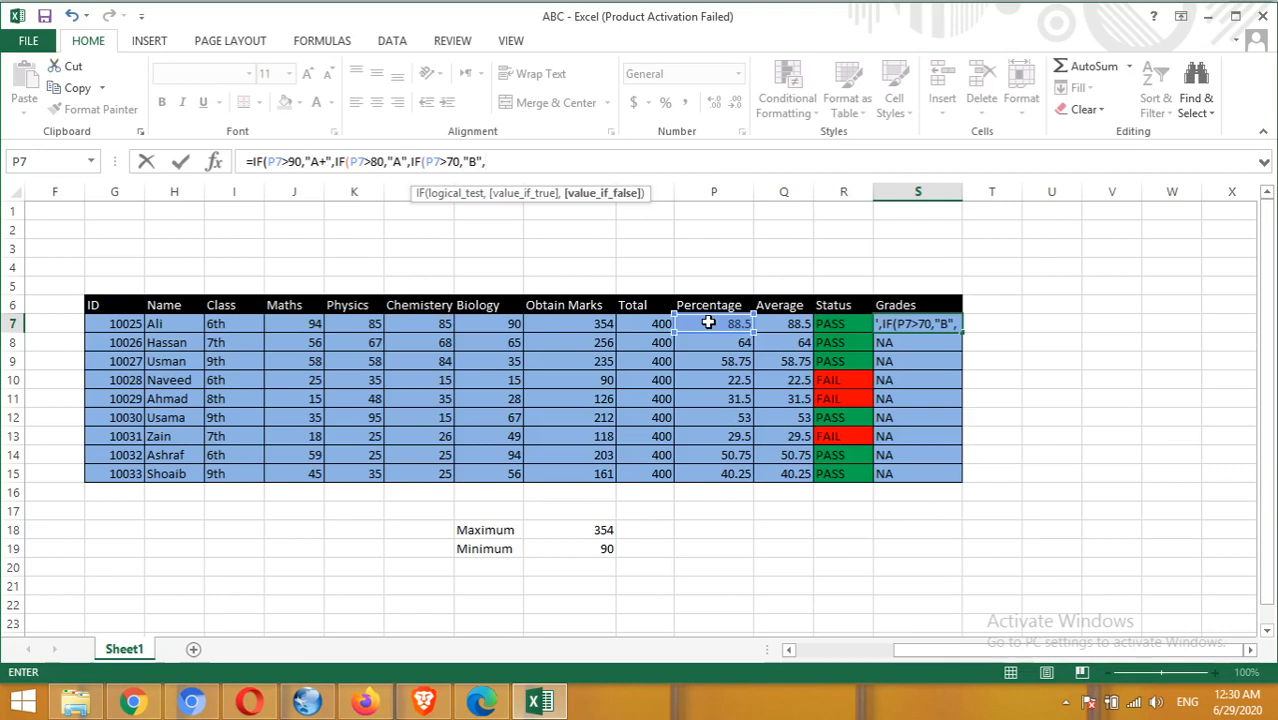
Nest a fourth IF as the next false value, returning "C" when P7 is greater than 60.
text(if)
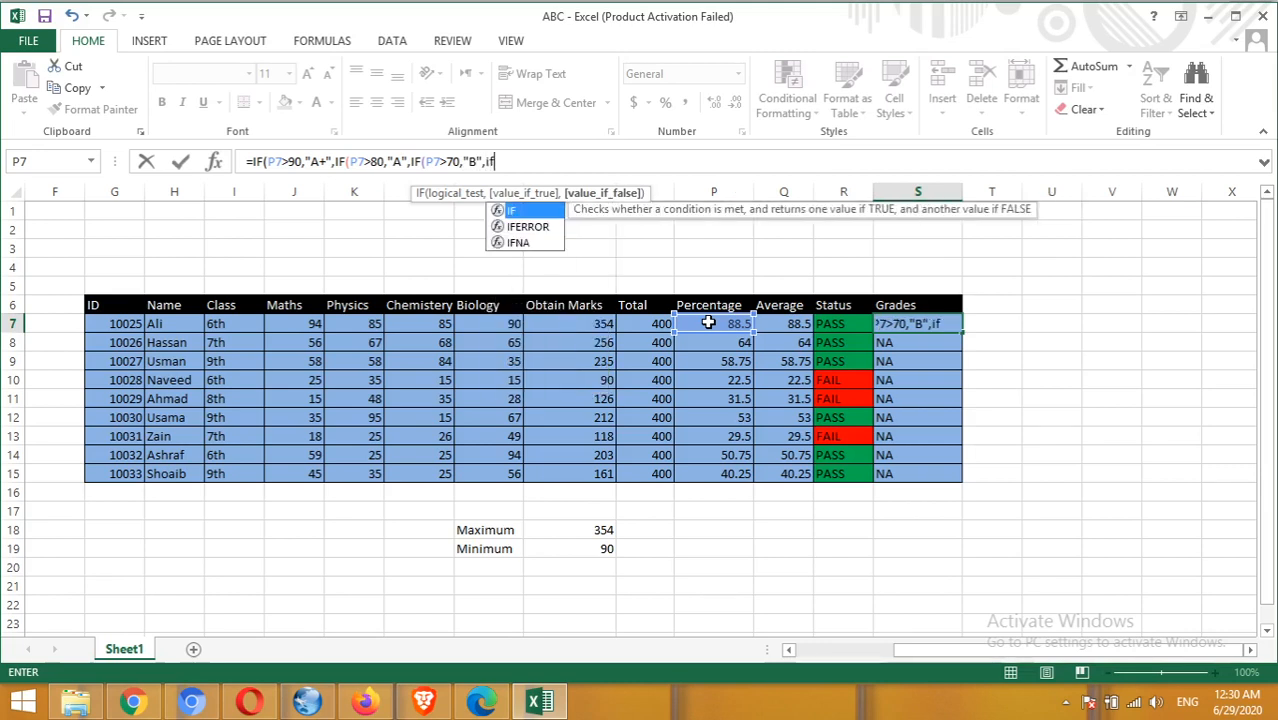
double_click(512, 210)
click(544, 160)
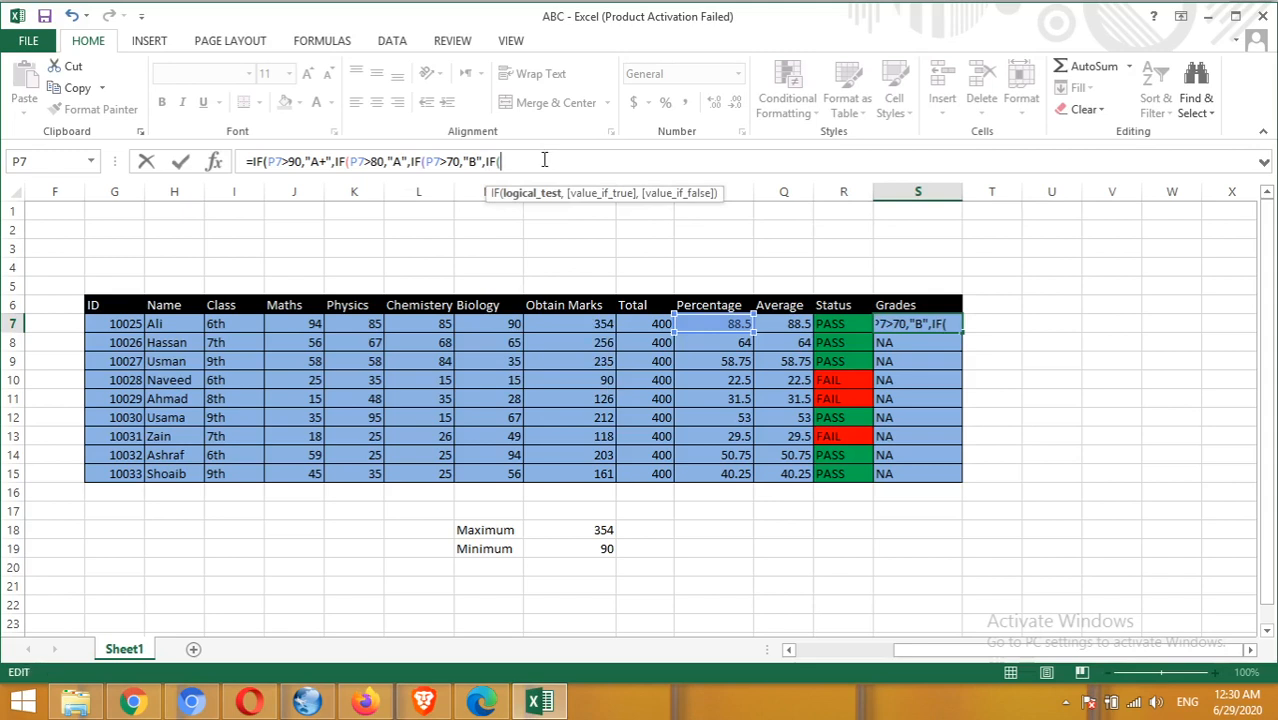
click(729, 323)
text(>60,)
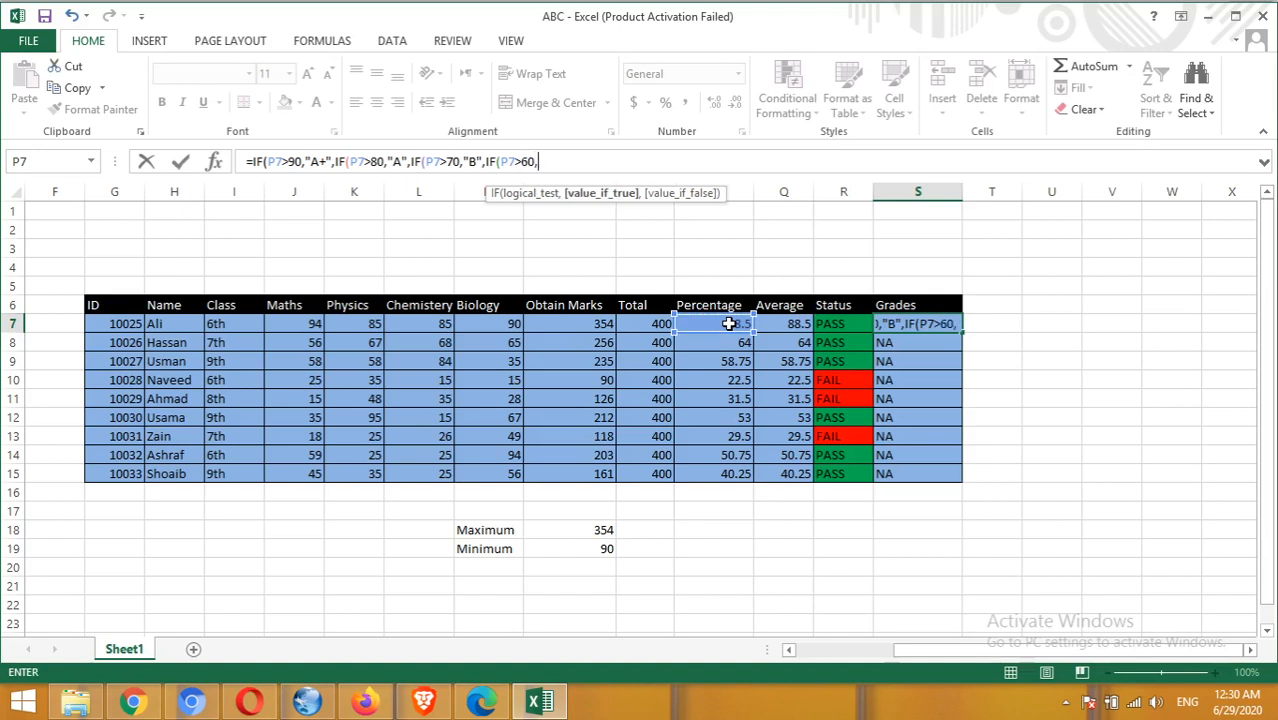
text("C",)
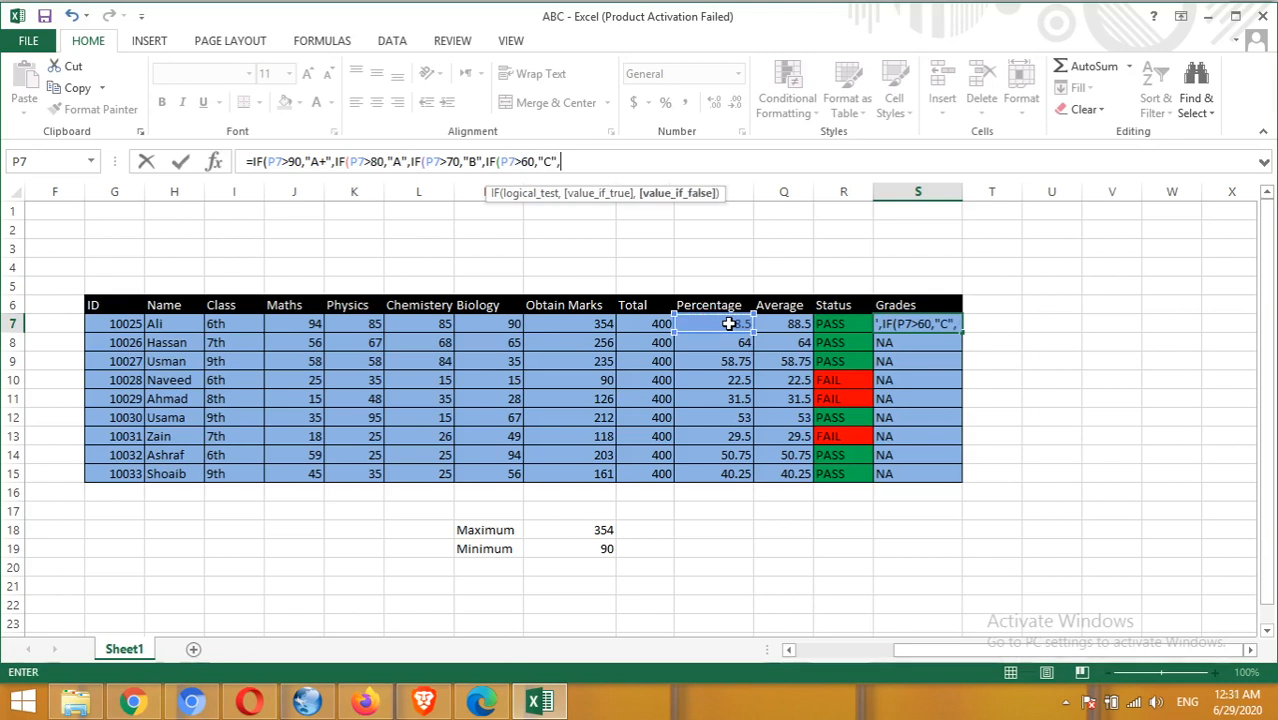
Nest a fifth IF returning "D" when P7 is greater than 50, and begin another IF as its false value.
text(if)
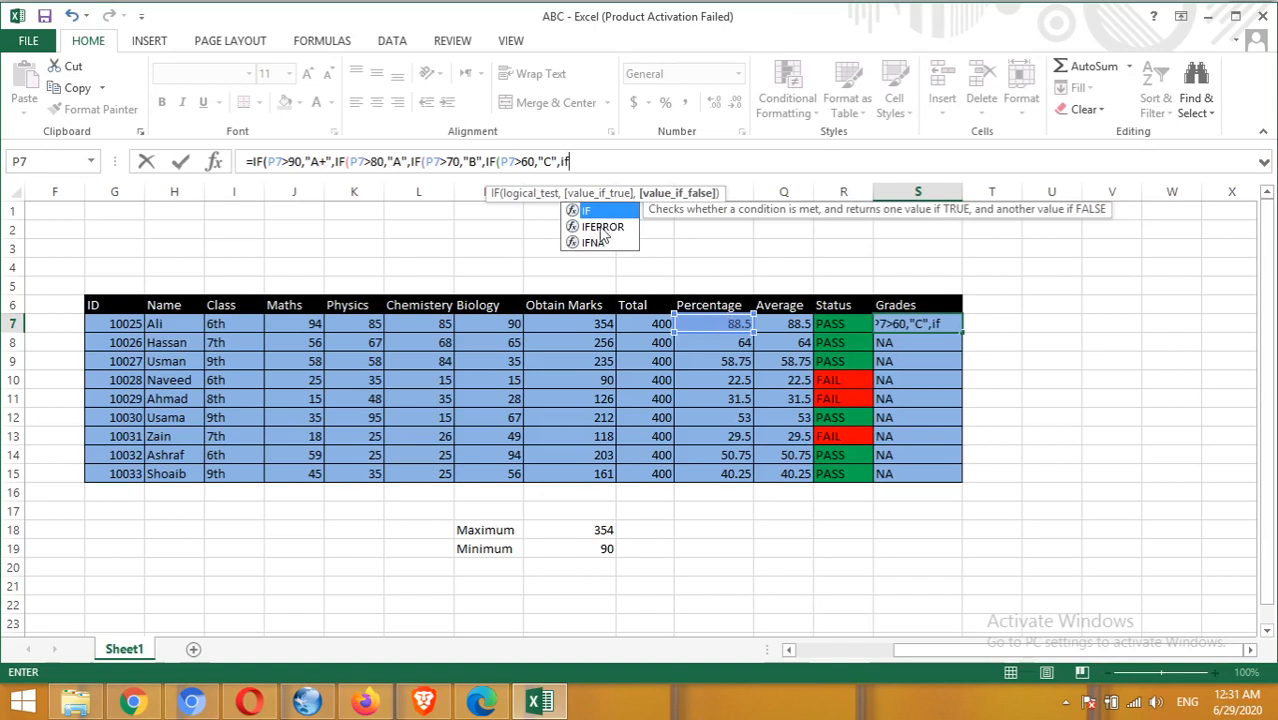
double_click(600, 210)
click(725, 327)
text(>)
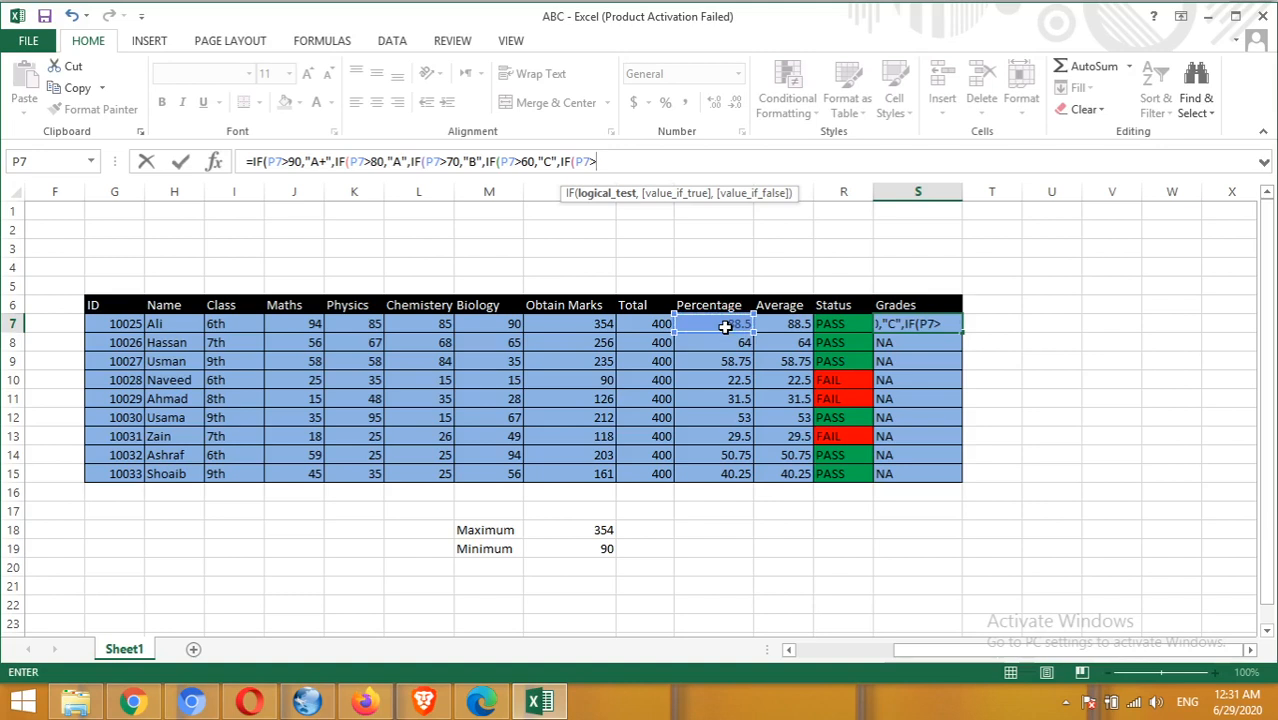
text(50)
text(,")
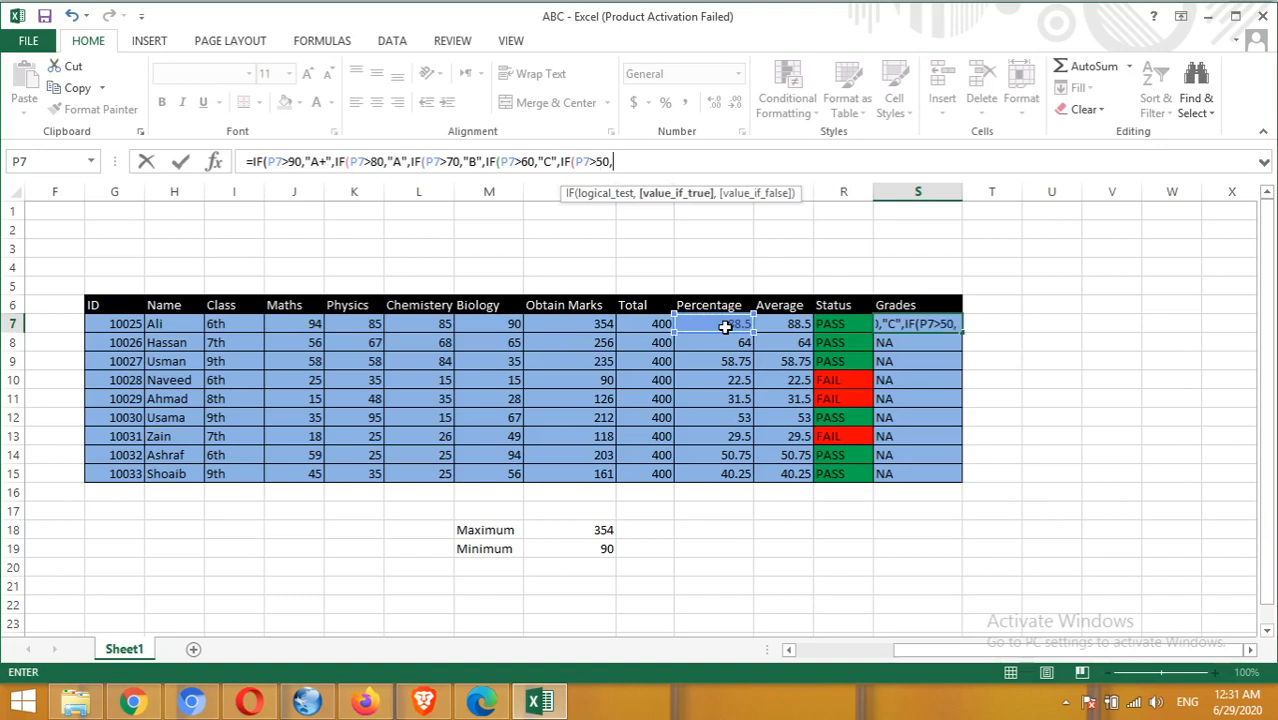
text(D)
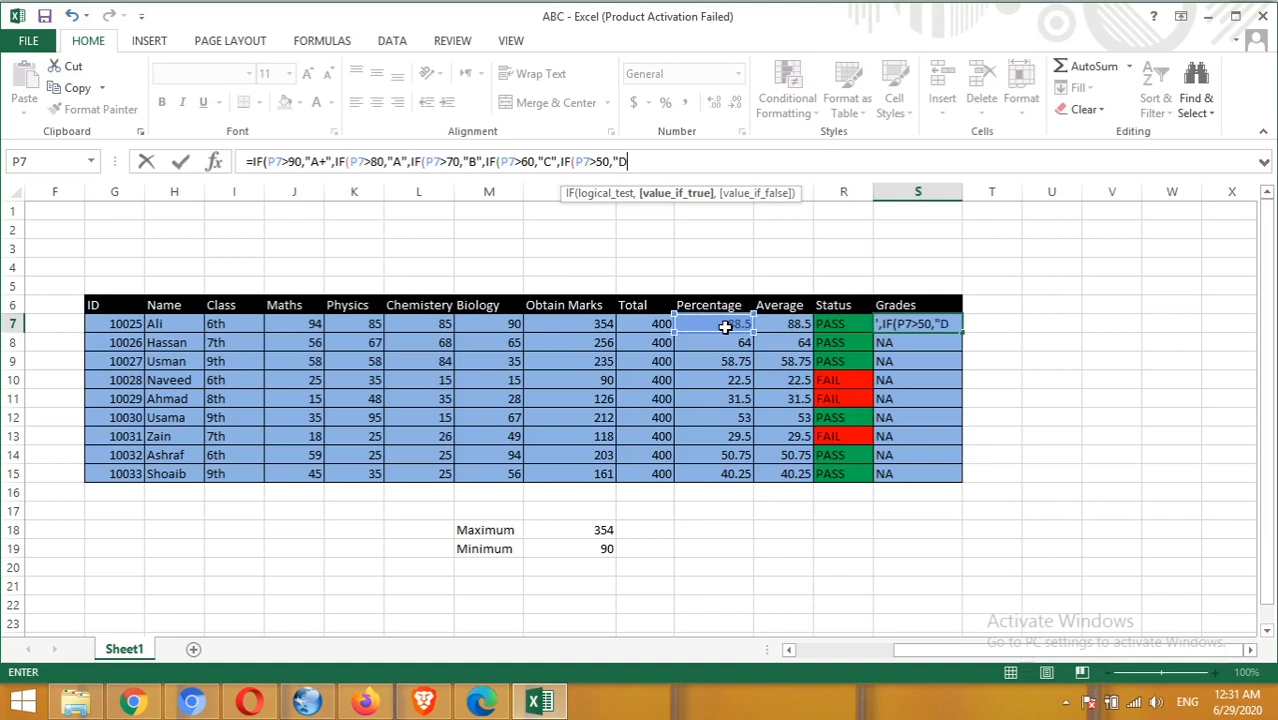
text(",if)
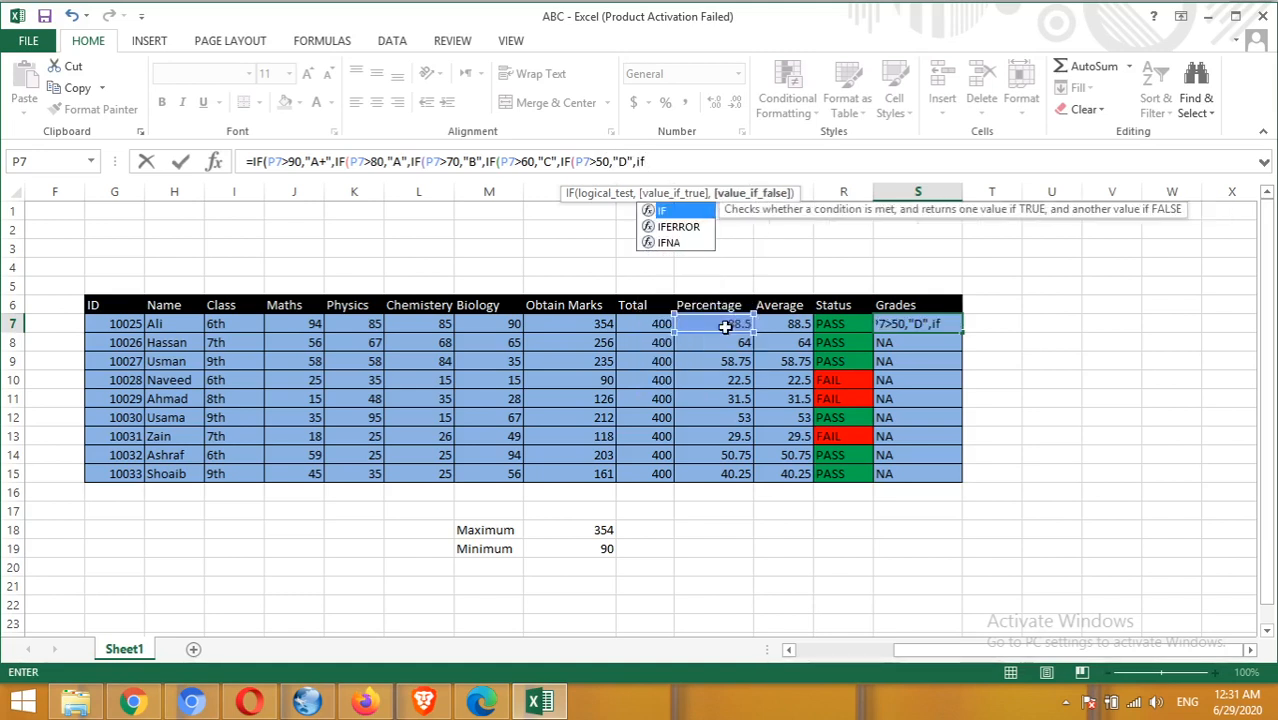
Complete the sixth nested IF's test and true value, returning "E" when P7 is greater than 40.
key(Tab)
click(680, 164)
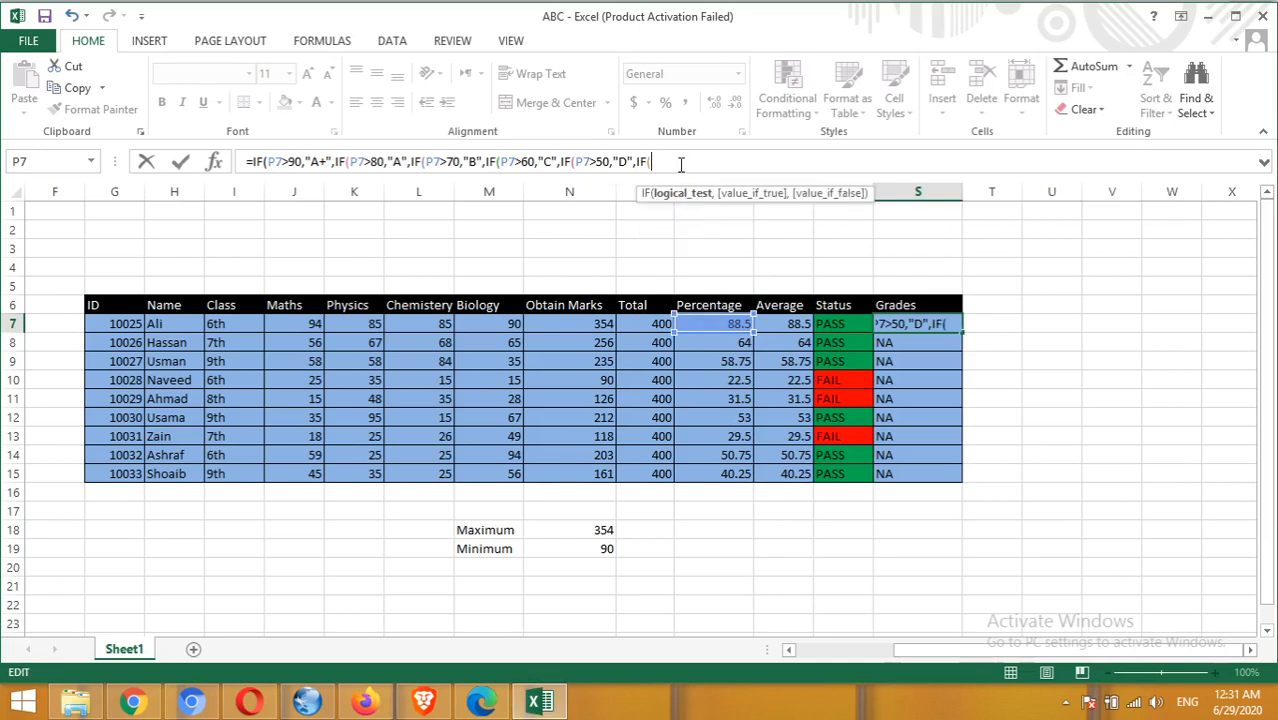
click(720, 322)
text(>)
text(40)
key(BackSpace)
key(BackSpace)
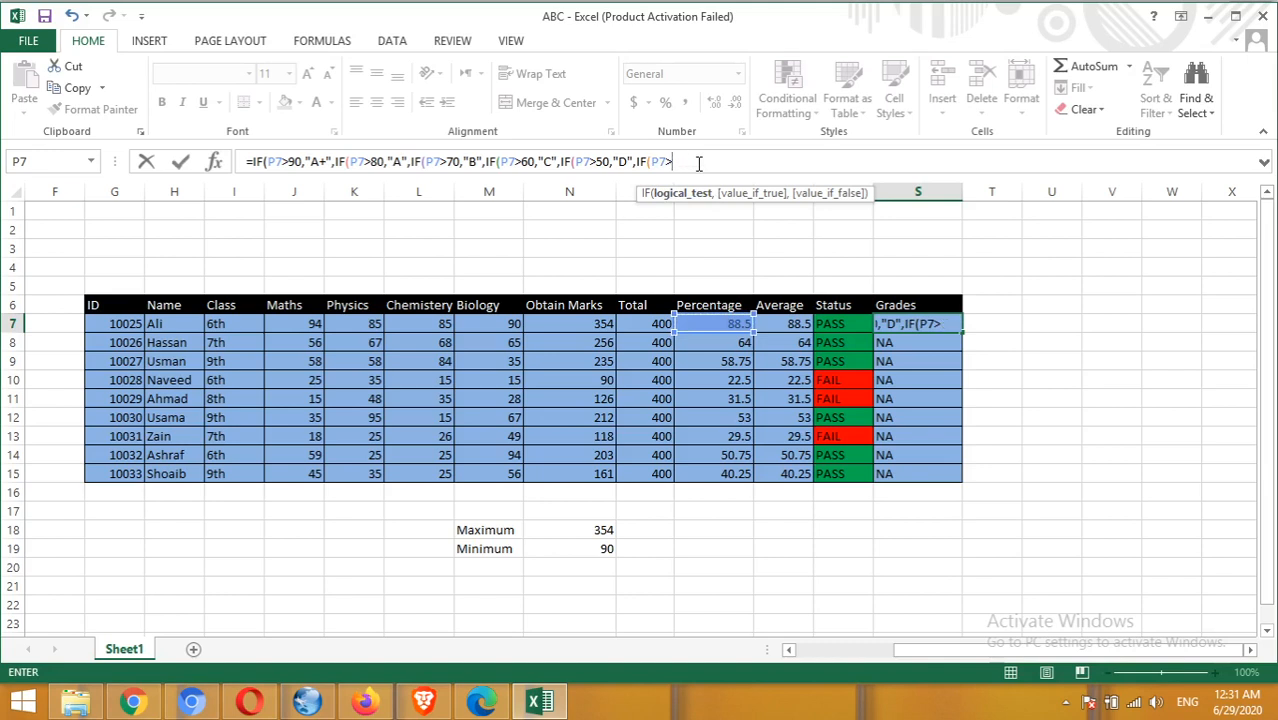
text(40,")
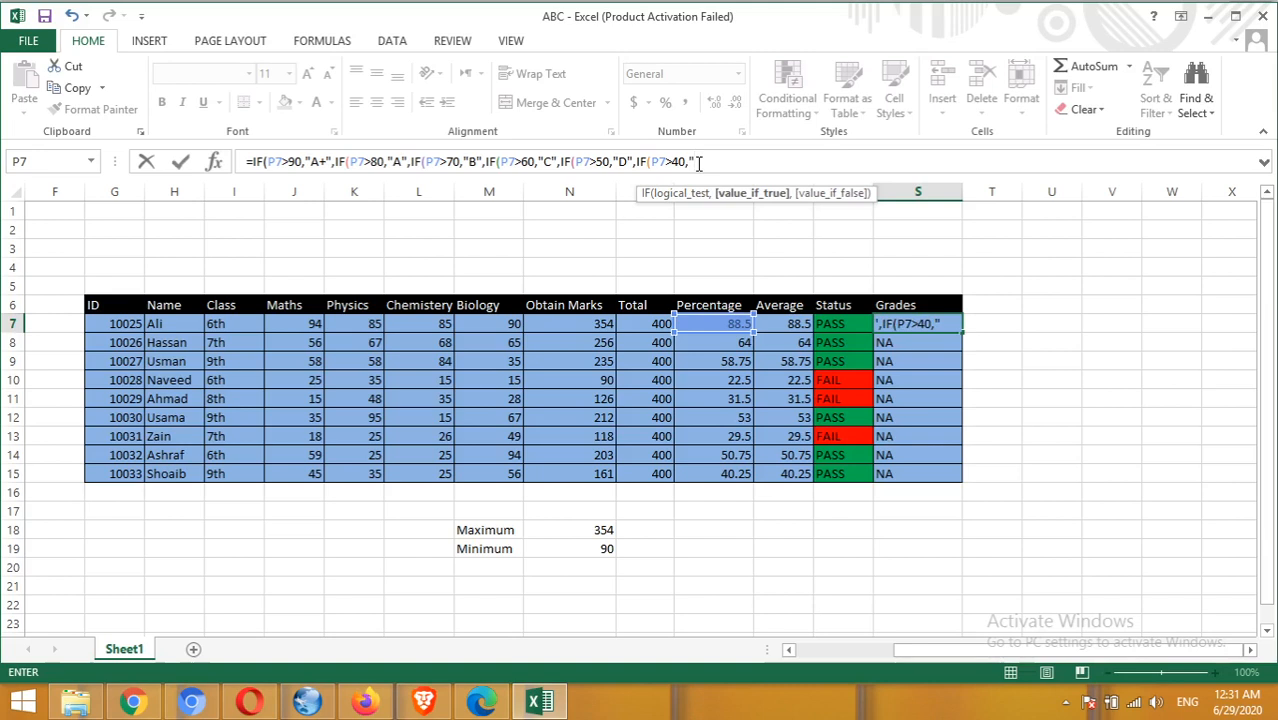
text(E")
text(,)
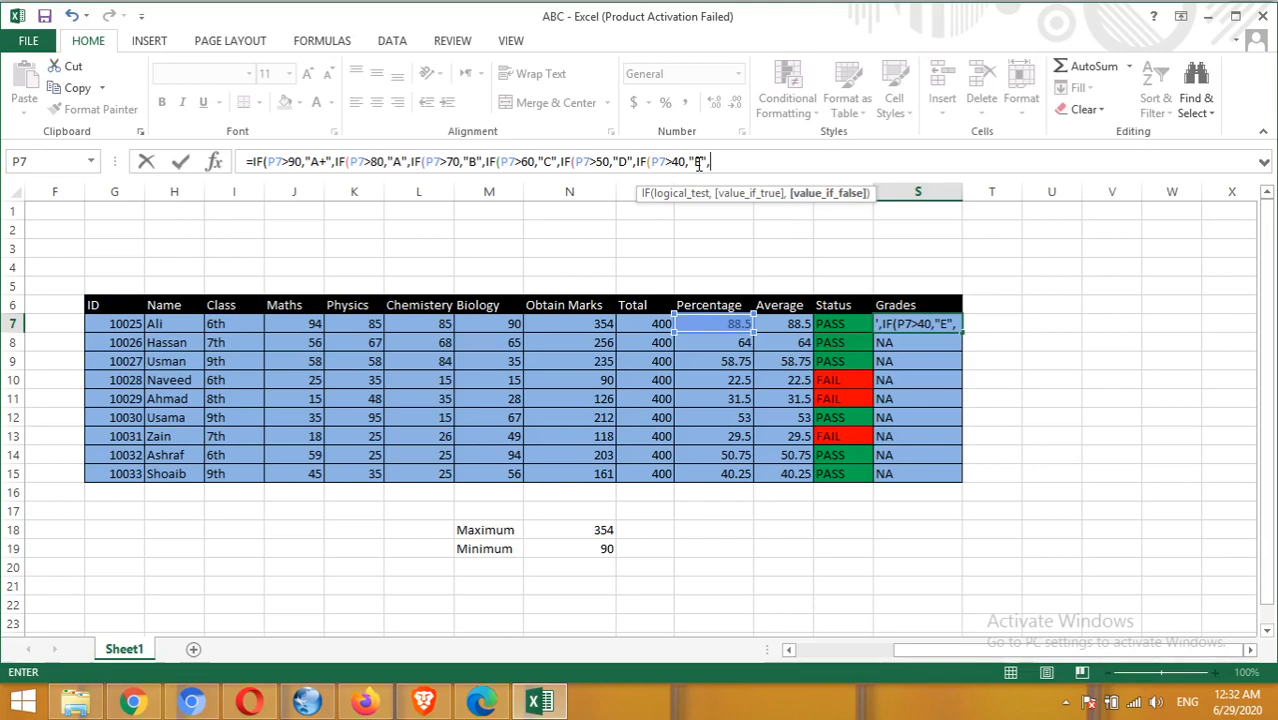
Nest a seventh IF as the next false value in the S7 formula, testing whether P7 is greater than 32.
text(if)
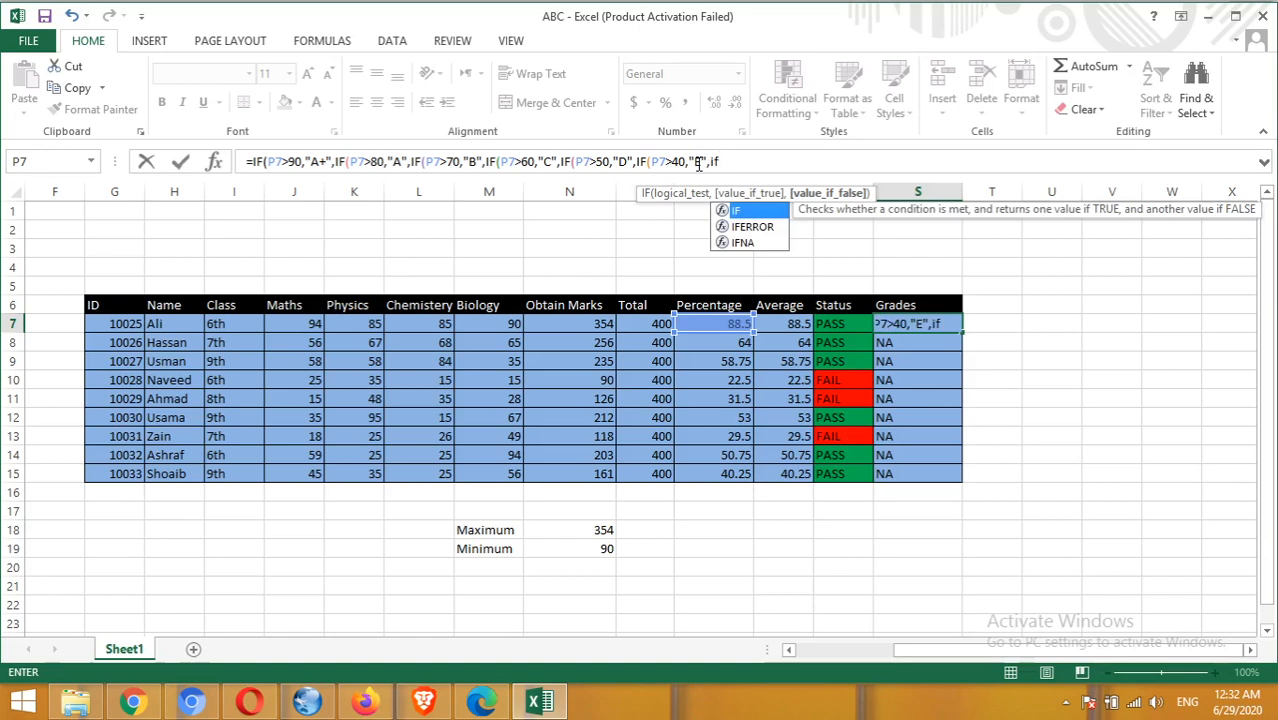
double_click(760, 211)
click(745, 160)
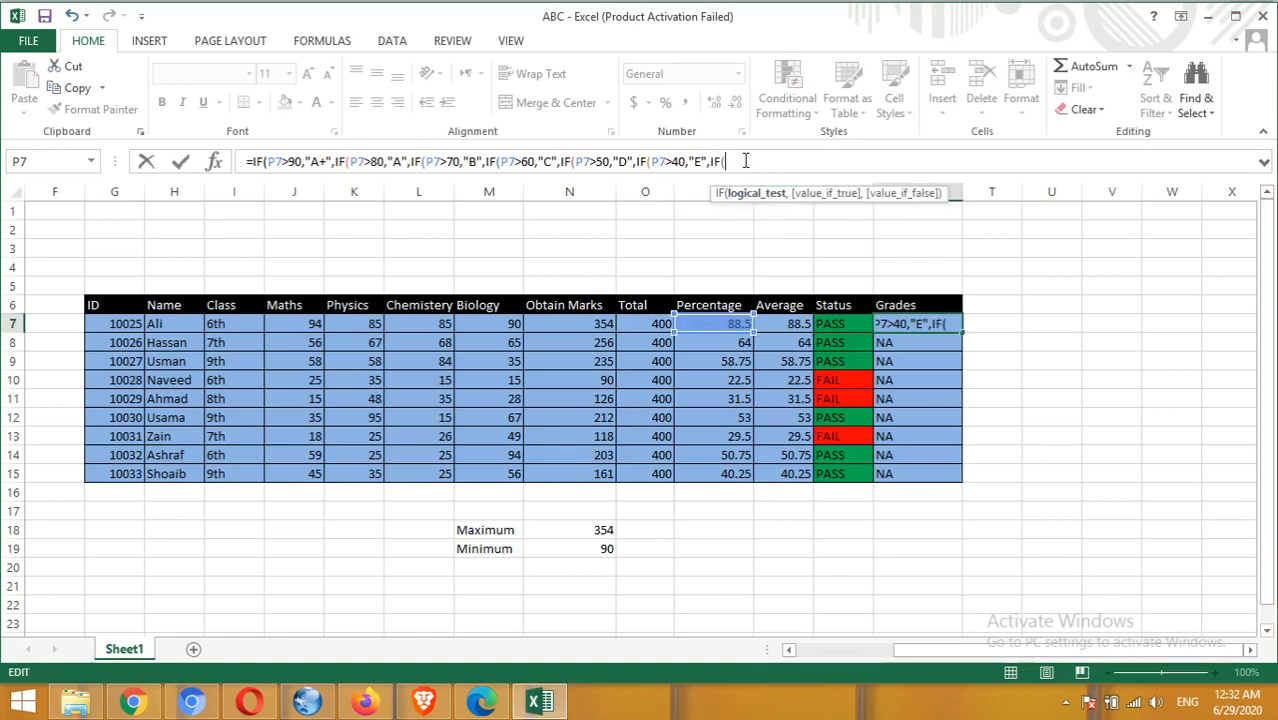
click(730, 323)
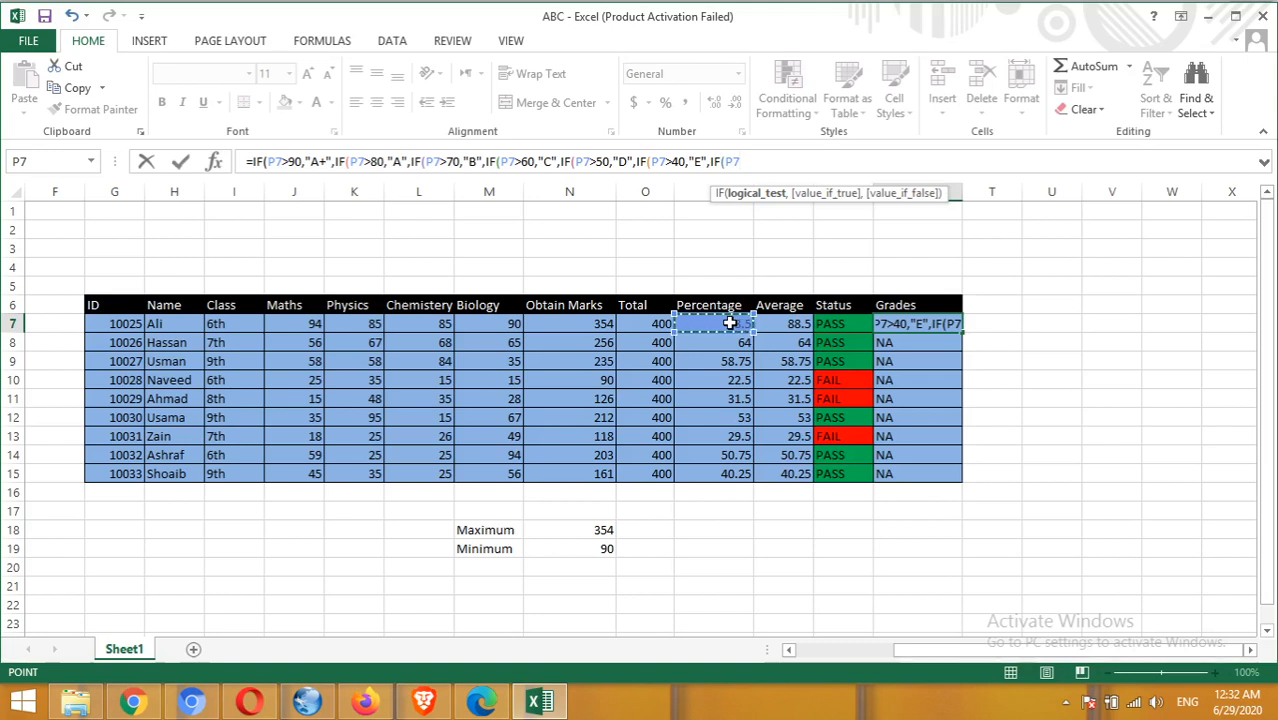
text(>32)
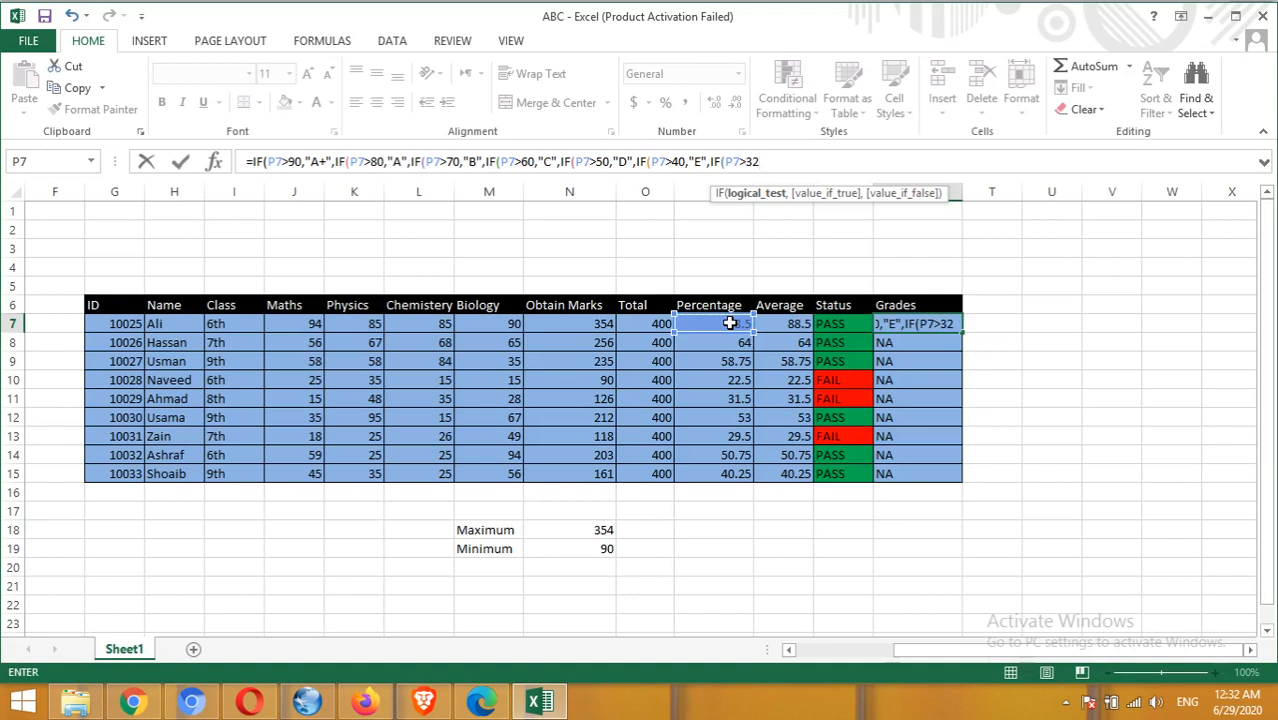
text(,)
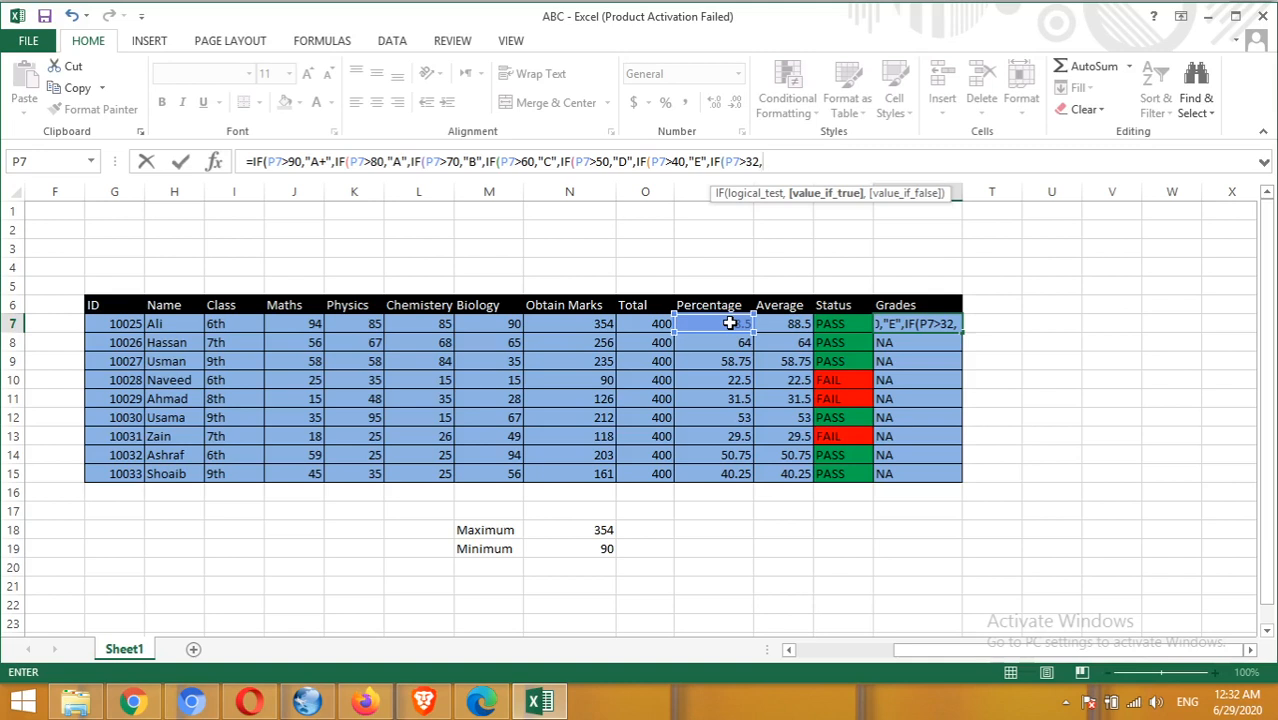
text(E)
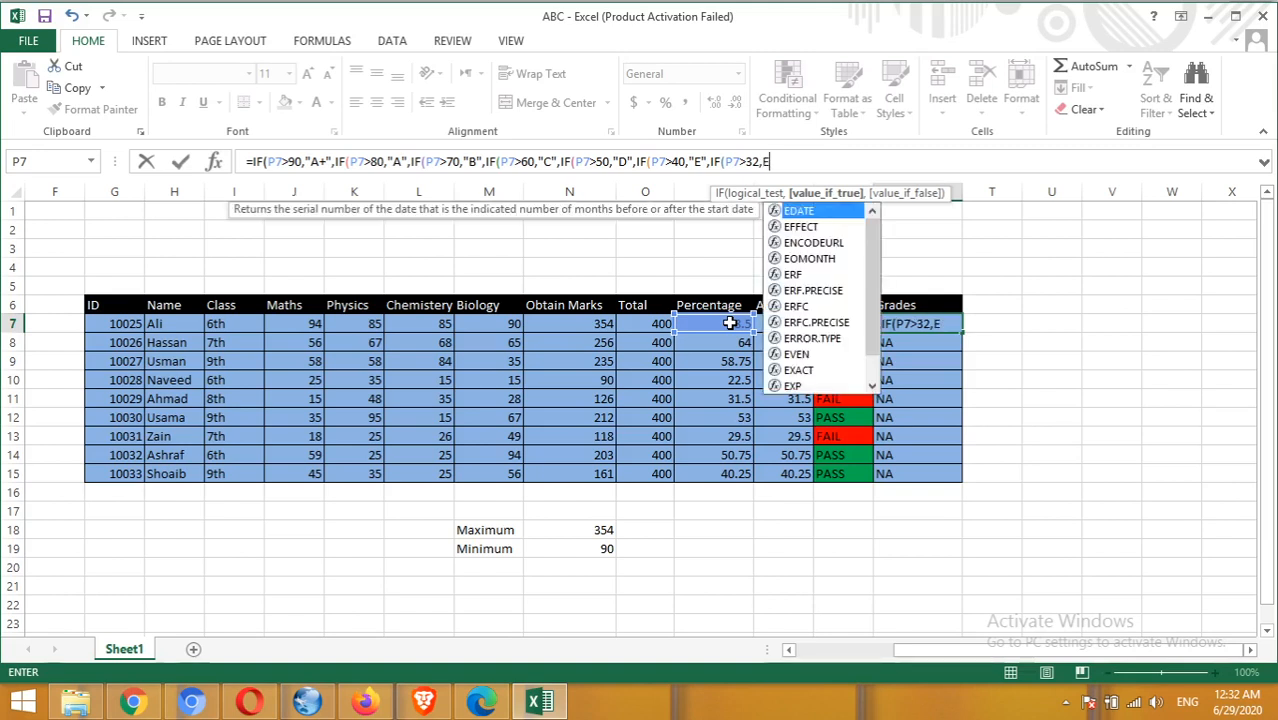
key(Return)
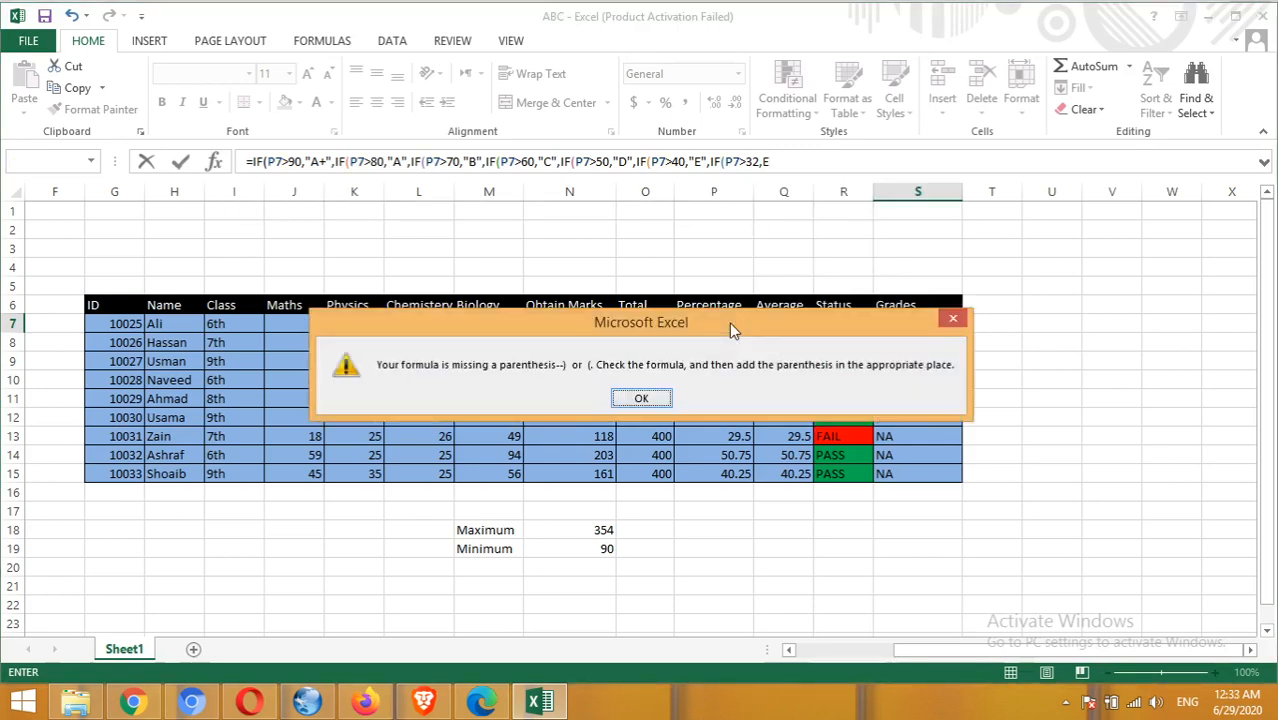
click(641, 399)
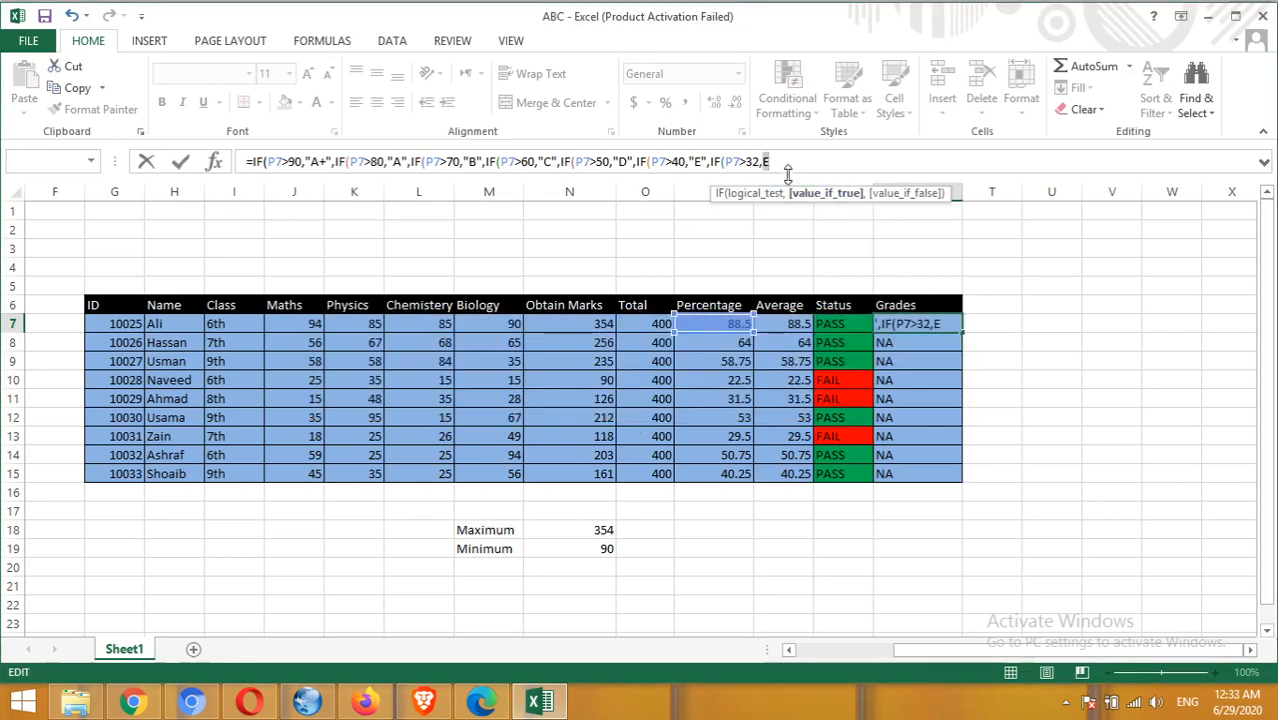
Change the grade returned when P7 is greater than 70 to "B+" in the S7 formula.
key(Left)
key(Left)
key(Left)
key(Left)
key(Left)
key(Left)
key(Left)
key(Left)
key(Left)
key(Left)
key(Left)
key(Left)
key(Left)
key(Left)
key(Left)
key(Left)
key(Left)
key(Left)
key(Left)
key(Left)
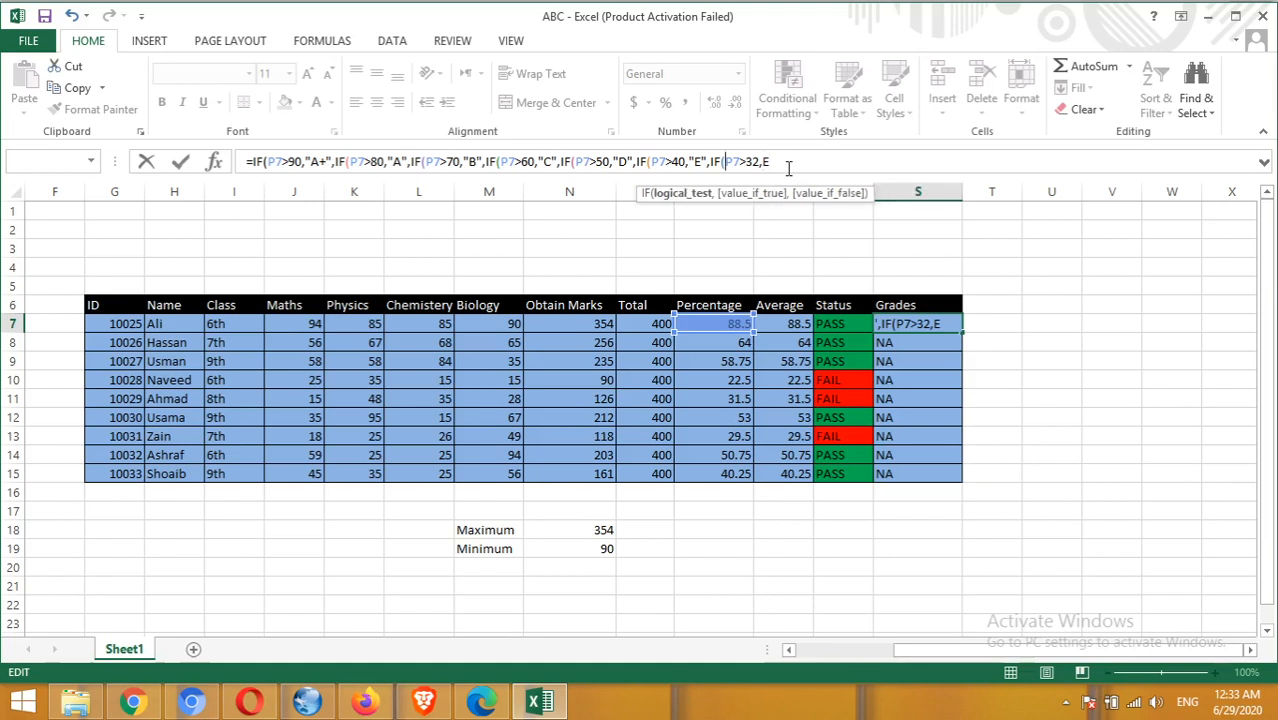
key(Left)
key(Left)
key(Left)
key(Left)
key(Left)
key(Left)
key(Left)
key(Left)
key(Left)
key(Left)
key(Left)
key(Left)
key(Left)
key(Left)
key(Left)
key(Left)
key(Left)
key(Left)
key(Left)
key(Left)
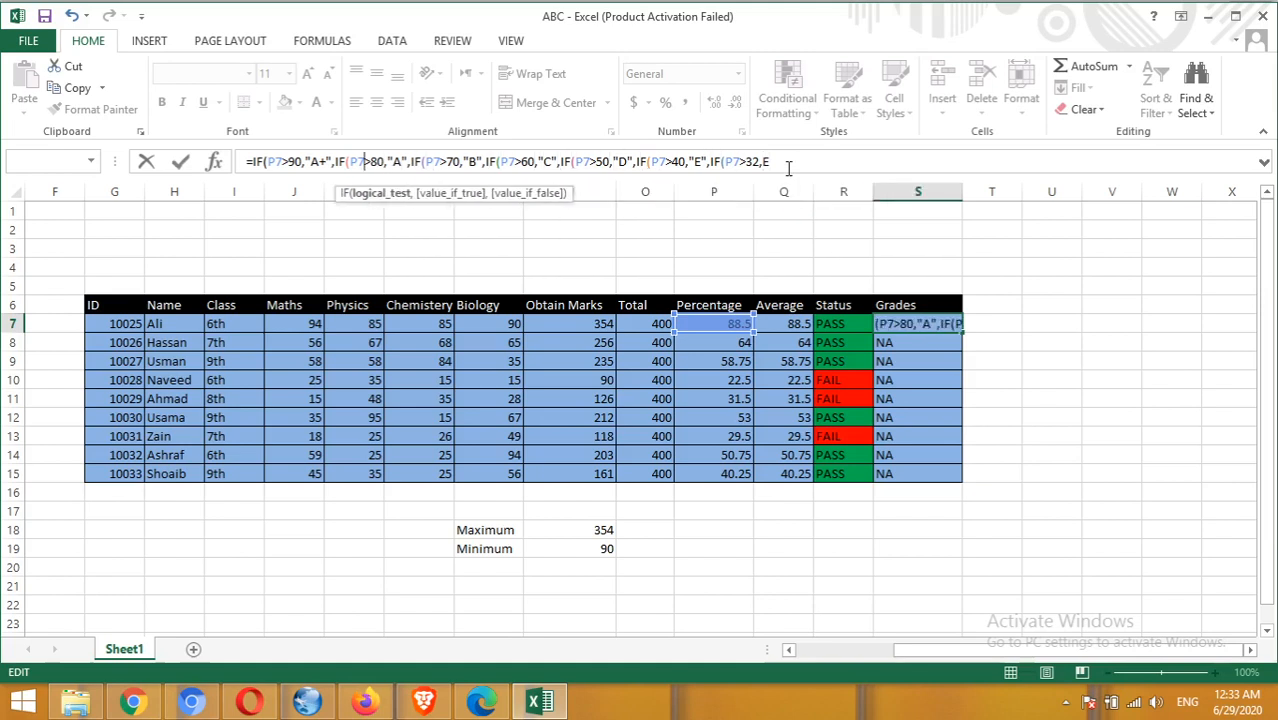
key(Right)
key(Right)
key(Right)
key(Right)
key(Right)
key(Right)
key(Right)
key(Right)
key(Right)
key(Right)
key(Right)
key(Right)
key(Right)
key(Right)
key(Right)
key(Right)
key(Right)
key(Right)
key(Right)
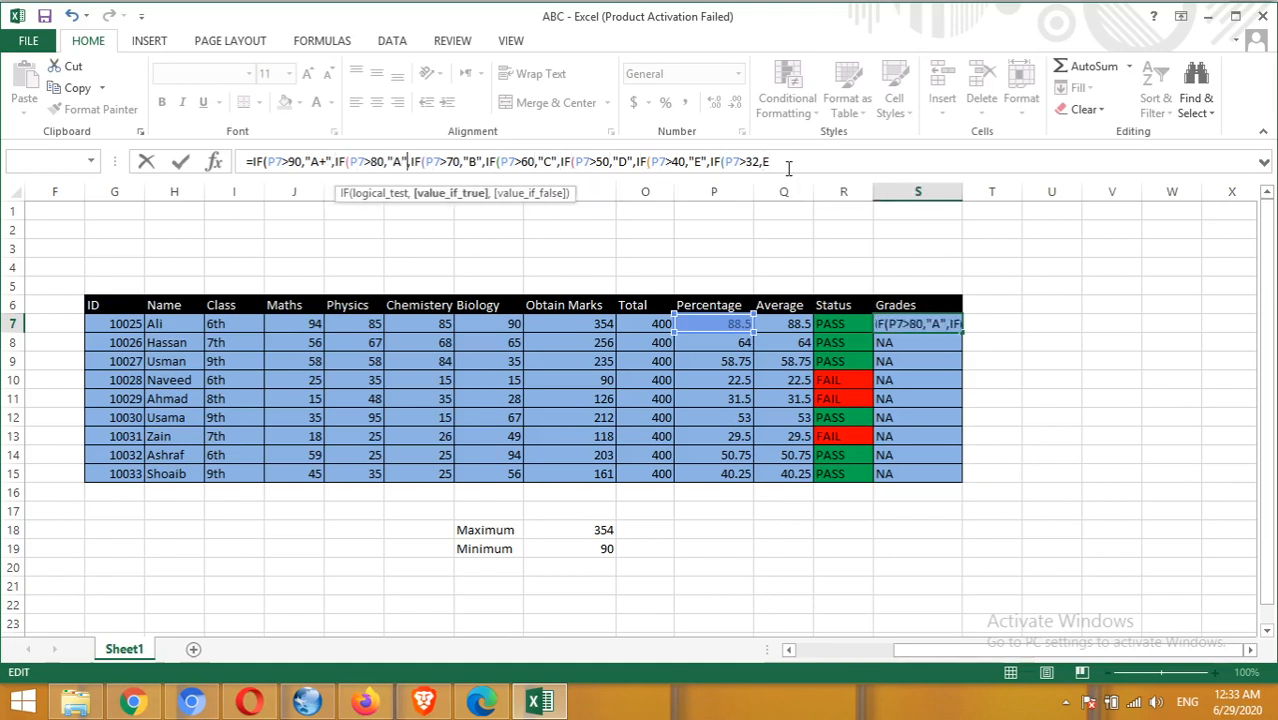
key(Right)
key(Right)
key(Right)
key(Right)
key(Right)
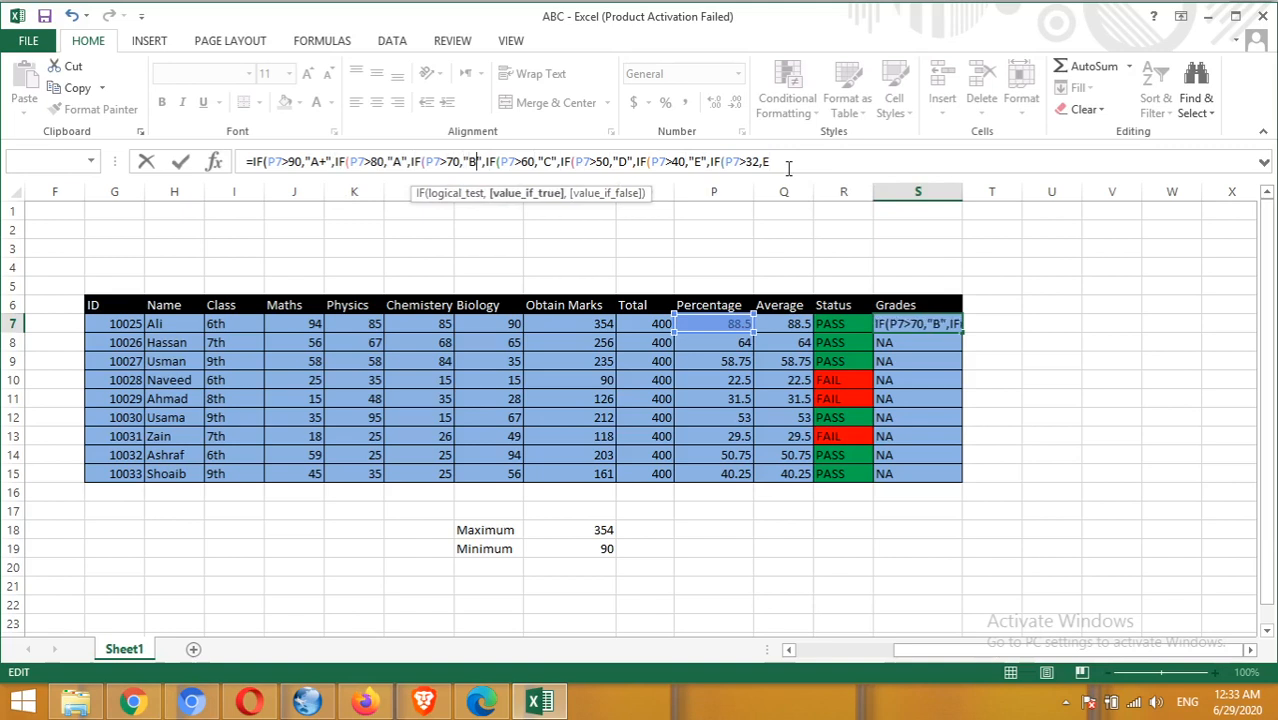
text(+)
key(Right)
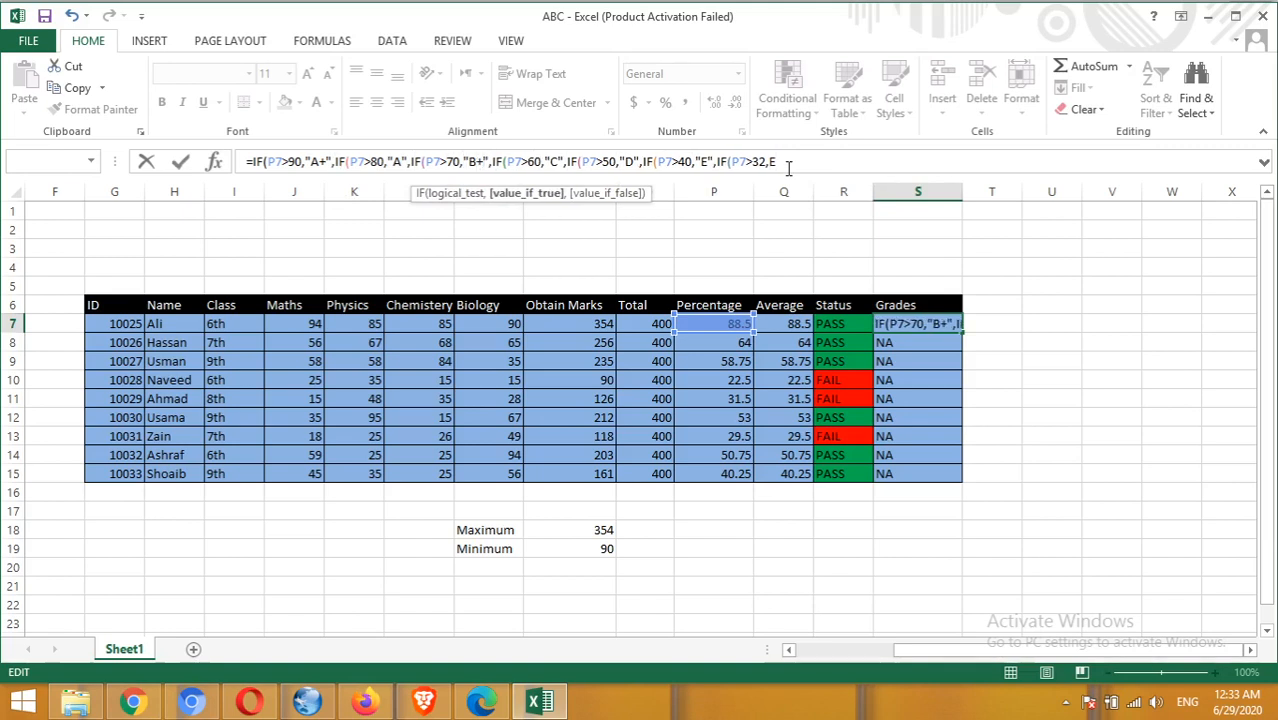
Change the grade returned when P7 is greater than 60 to "B".
key(Right)
key(Right)
key(Right)
key(Right)
key(Right)
key(Right)
key(Right)
key(Right)
key(Right)
key(Right)
key(Right)
key(Right)
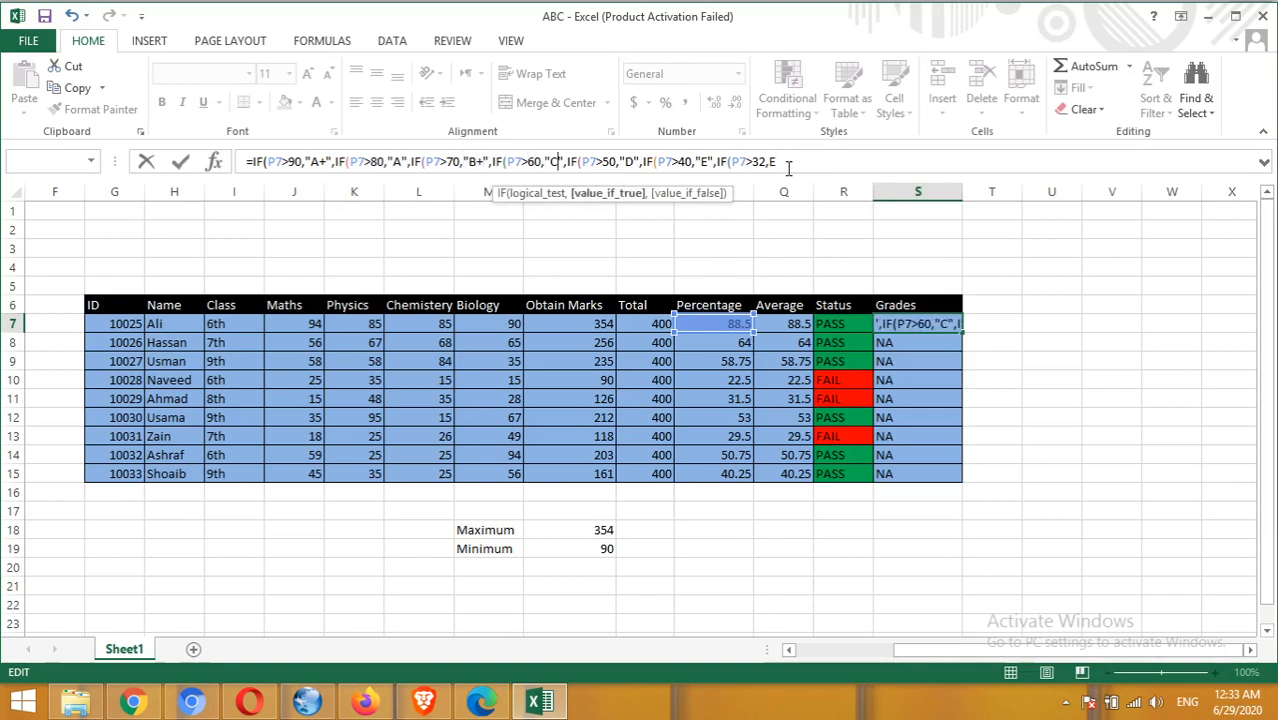
key(BackSpace)
text(B)
Change the grade returned when P7 is greater than 50 to "C".
key(Right)
key(Right)
key(Right)
key(Right)
key(Right)
key(Right)
key(Right)
key(Right)
key(Right)
key(Right)
key(Right)
key(Right)
key(BackSpace)
text(C)
Change the grade returned when P7 is greater than 40 to "D".
key(Right)
key(Right)
key(Right)
key(Right)
key(Right)
key(Right)
key(Right)
key(Right)
key(Right)
key(Right)
key(Right)
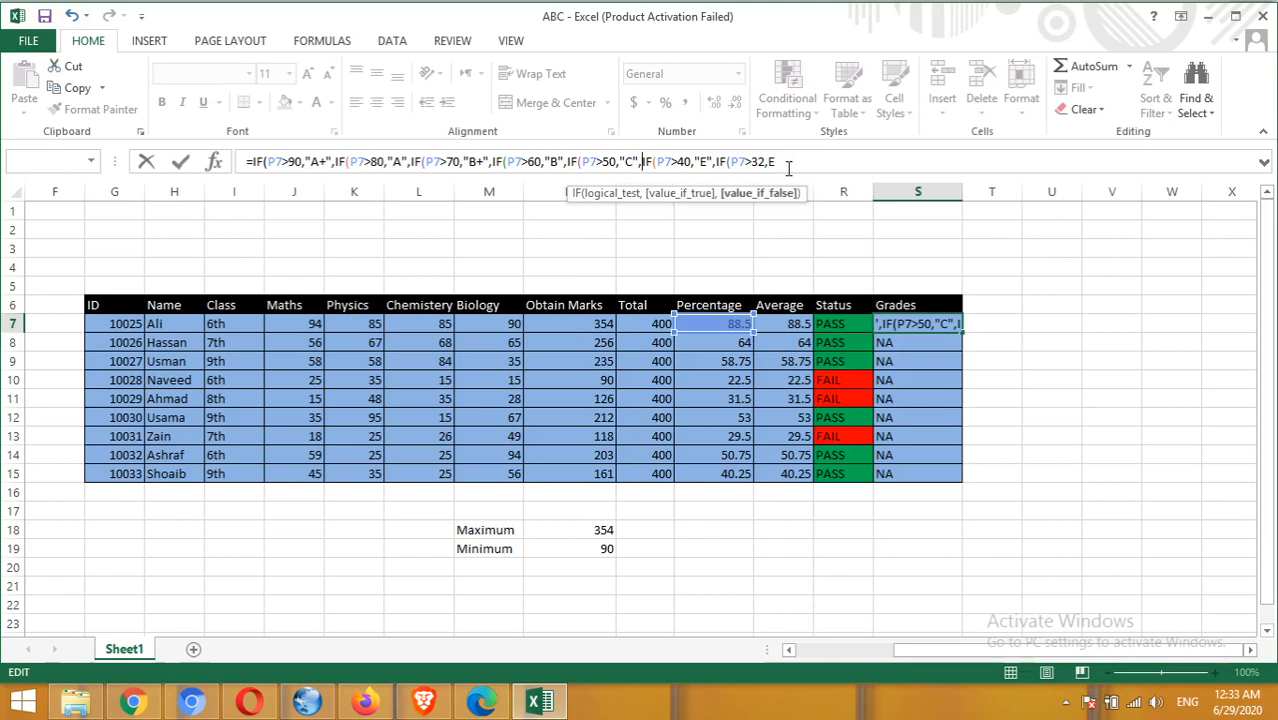
key(Right)
key(BackSpace)
text(D)
Complete the innermost IF so it returns "E" when P7 is greater than 32 and "FAIL" otherwise.
key(Right)
key(Right)
key(Right)
key(Right)
key(Right)
key(Right)
key(Right)
key(Right)
key(Right)
key(Right)
key(Right)
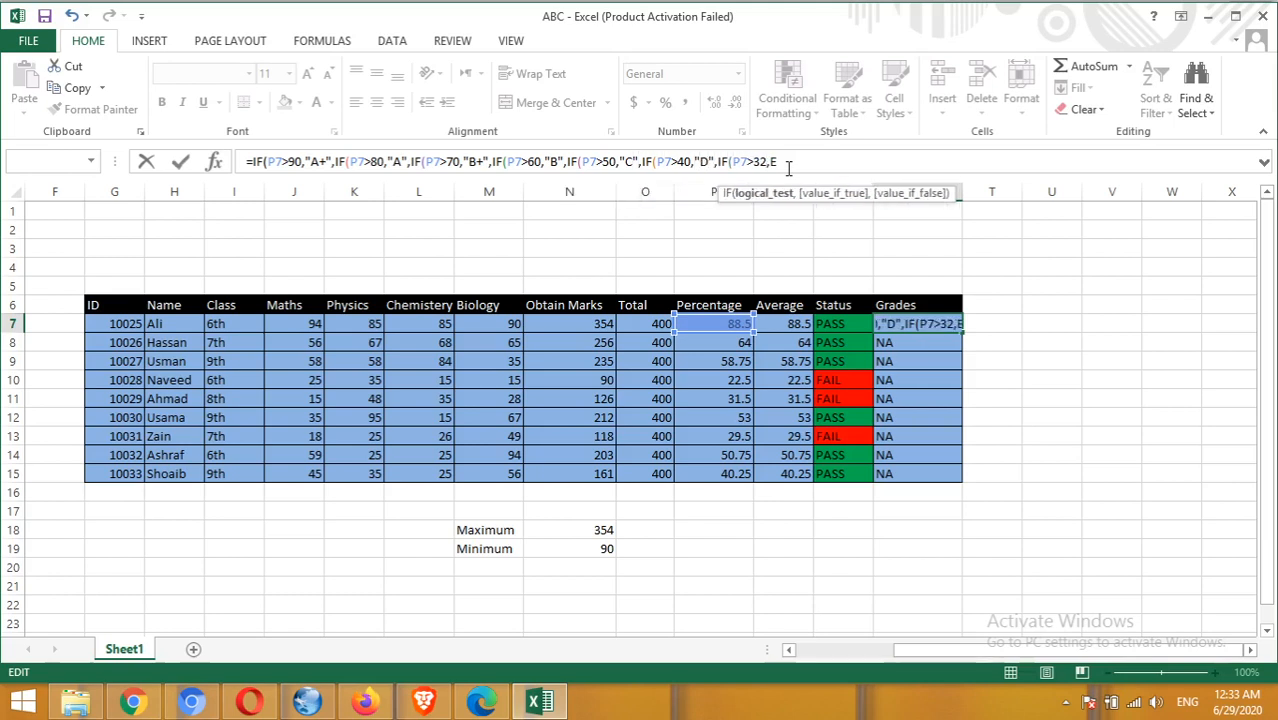
key(Right)
key(BackSpace)
text(")
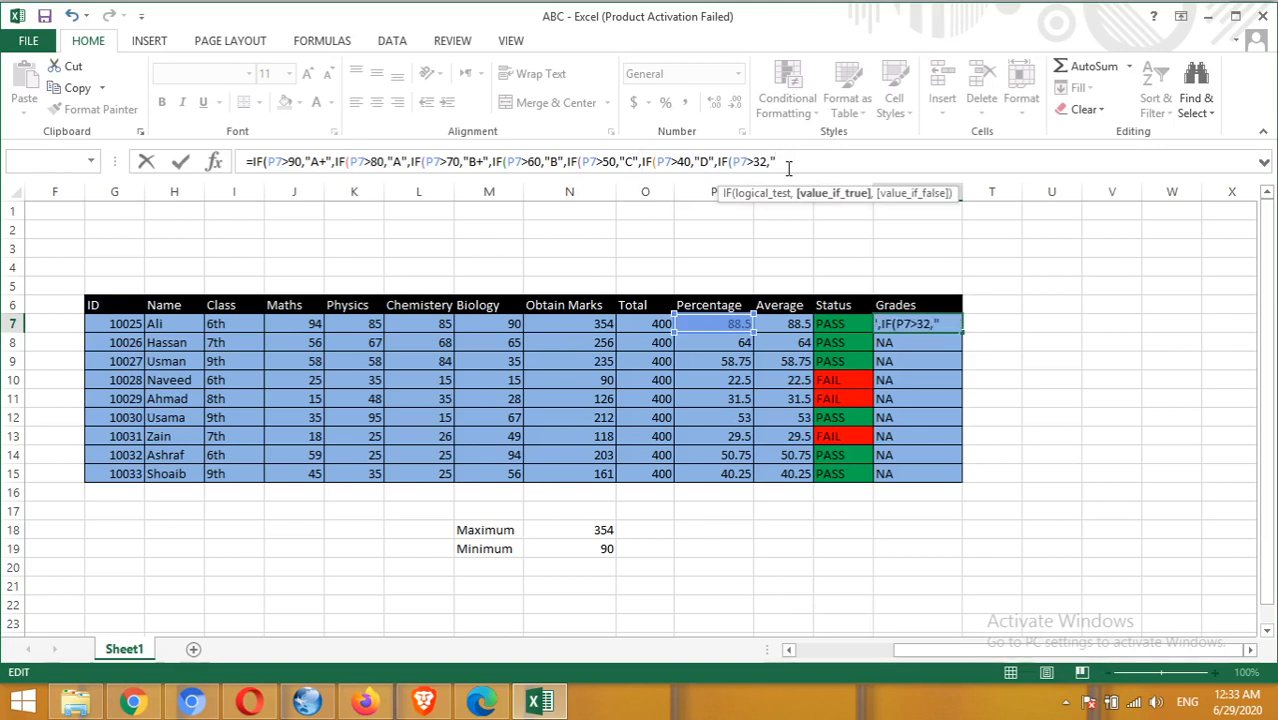
text(E",)
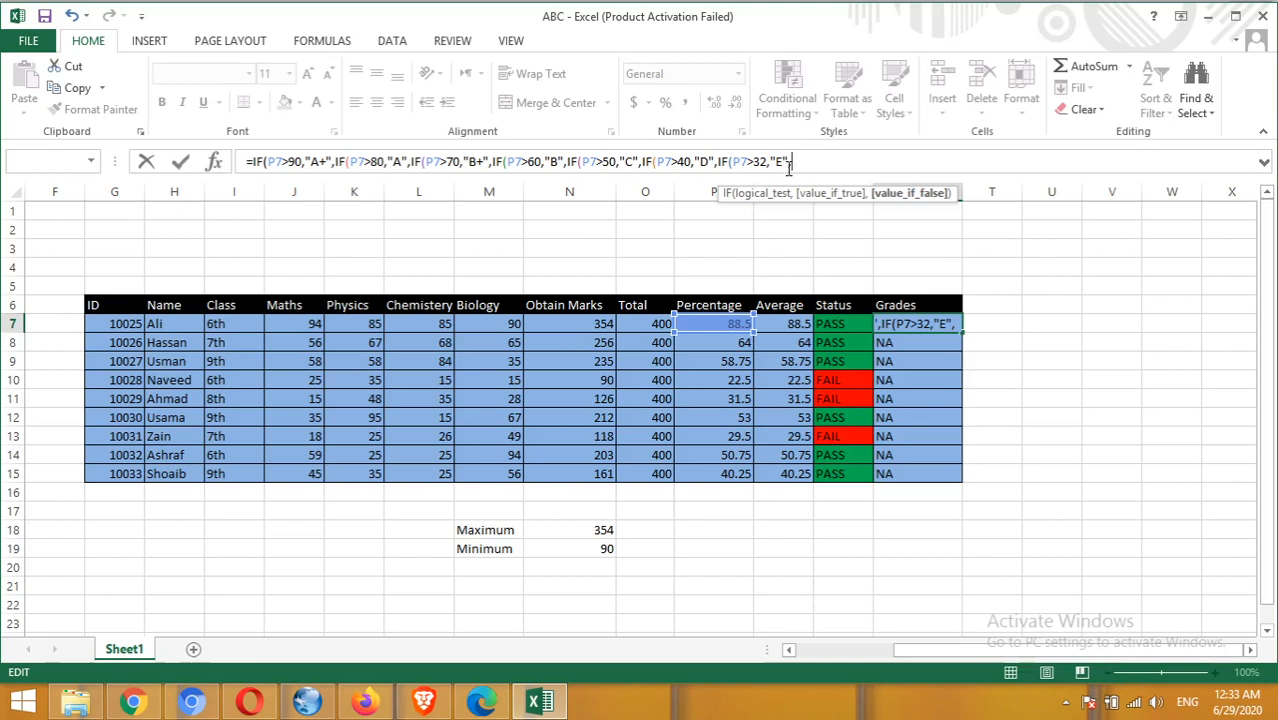
text("FAIL)
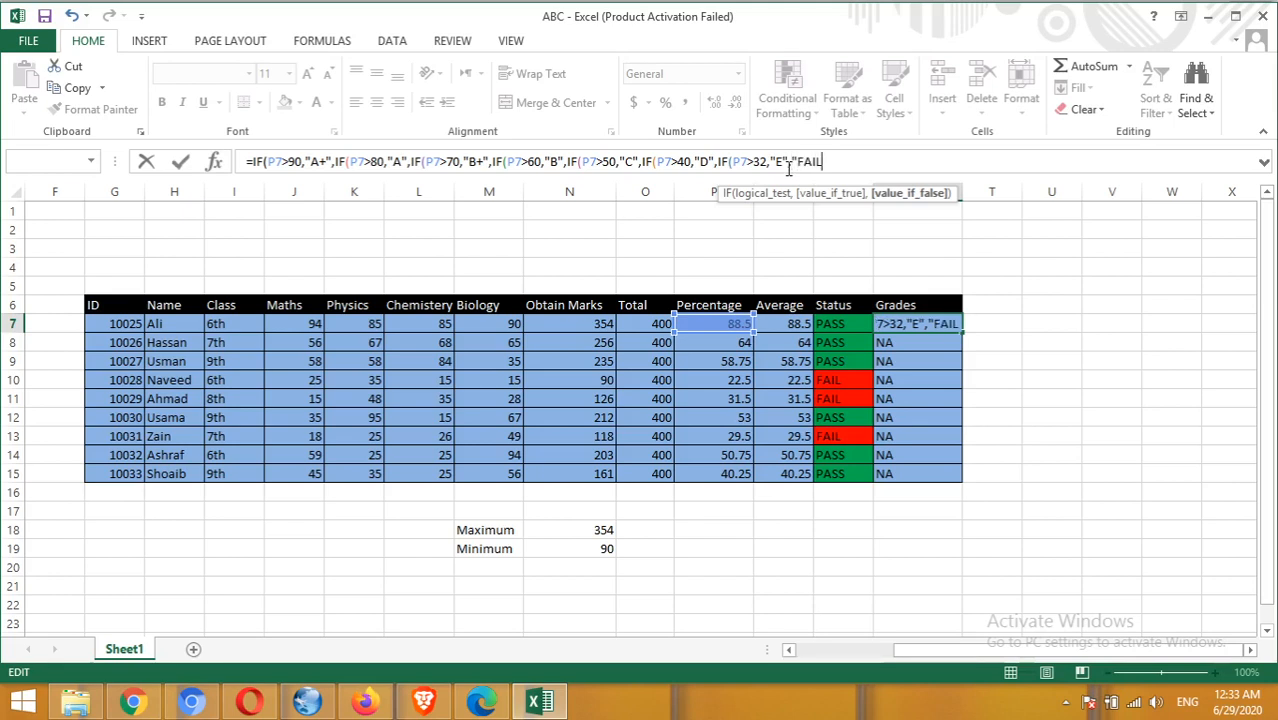
text("))
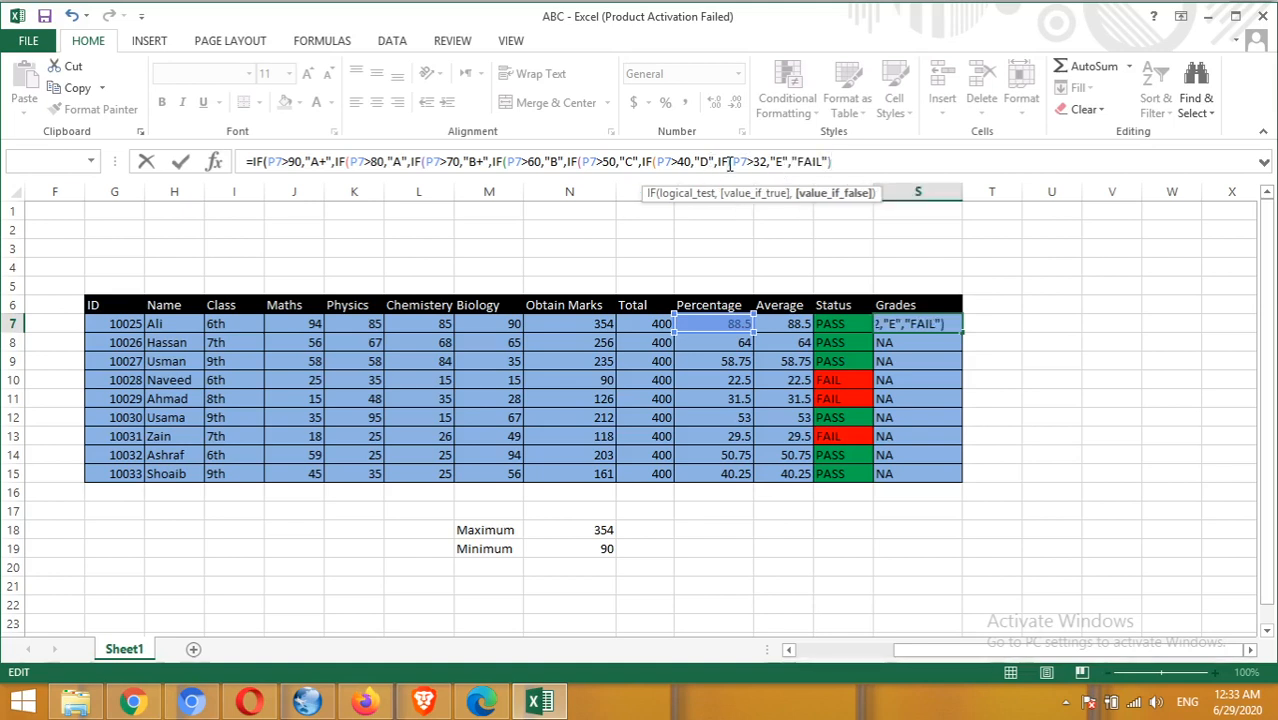
Add the closing parentheses for all the remaining nested IFs and enter the formula in S7.
text())
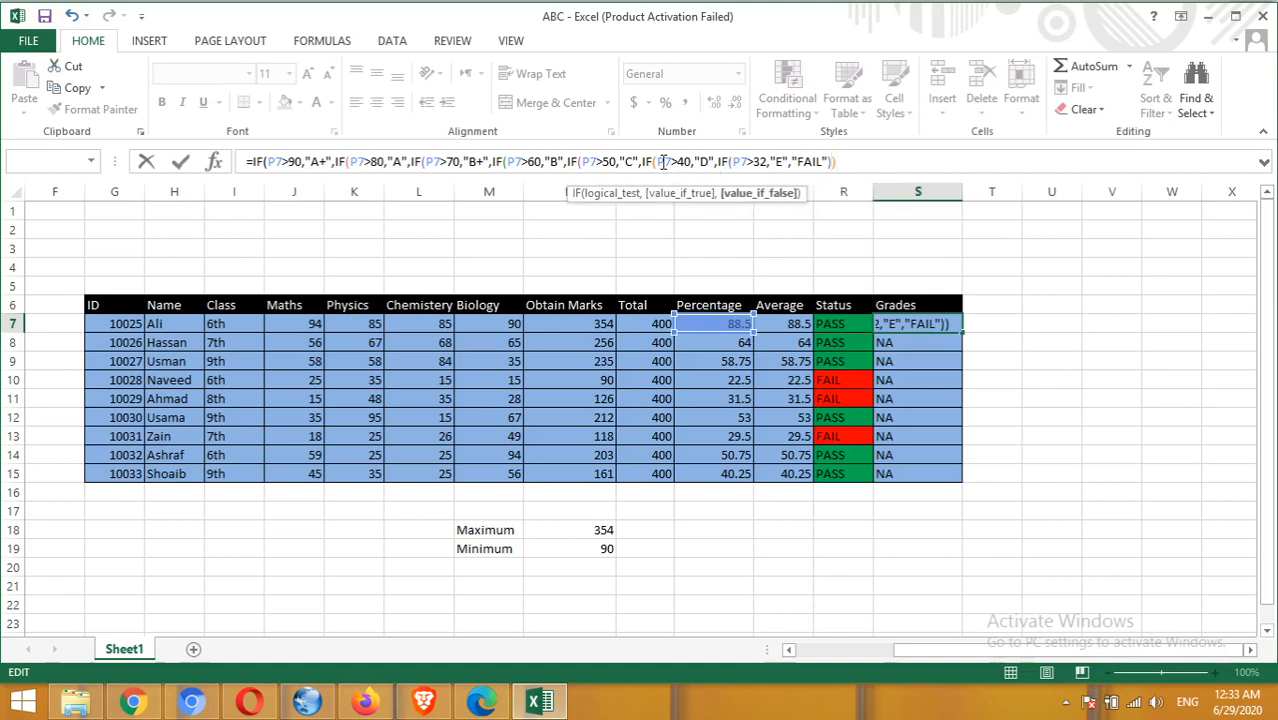
key(BackSpace)
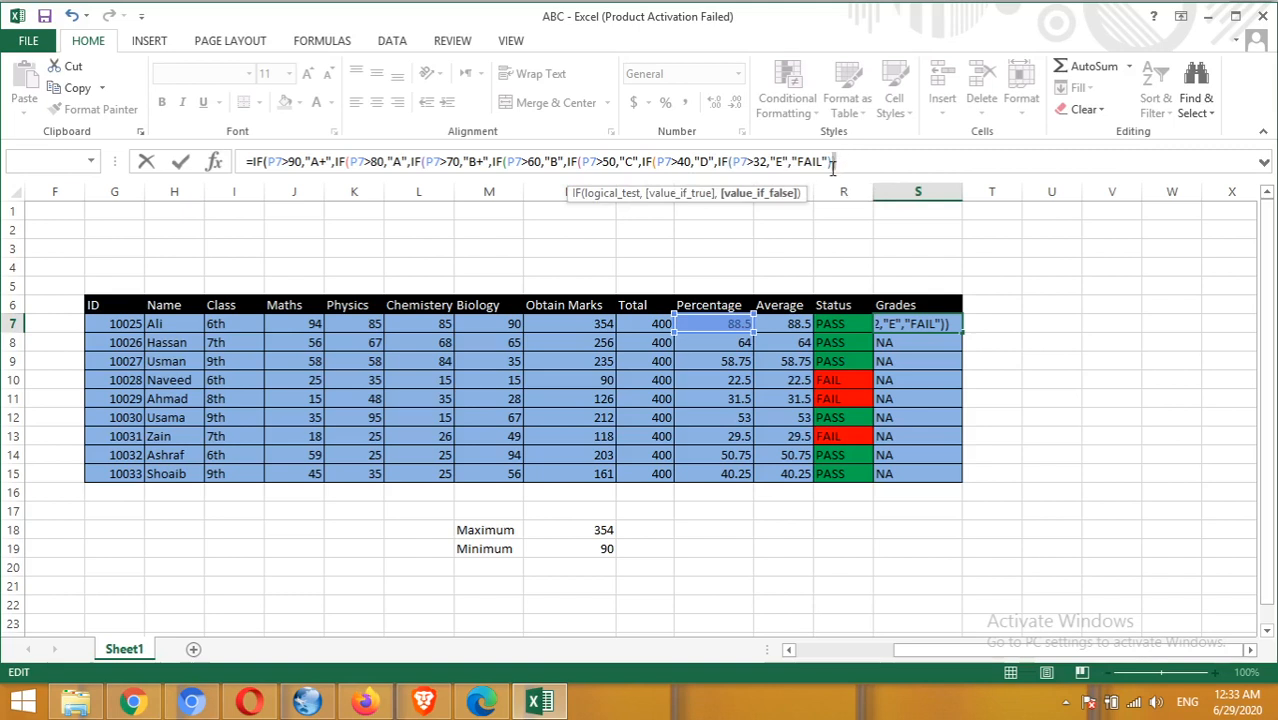
click(648, 162)
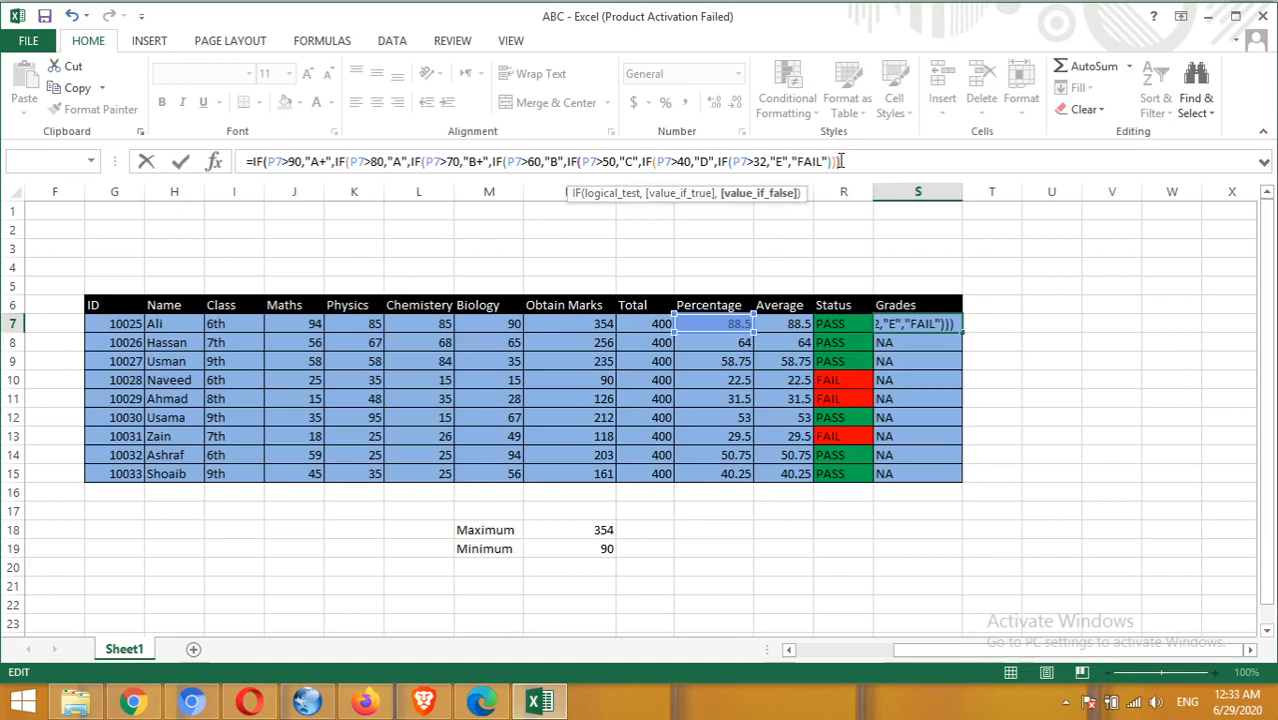
text()))))
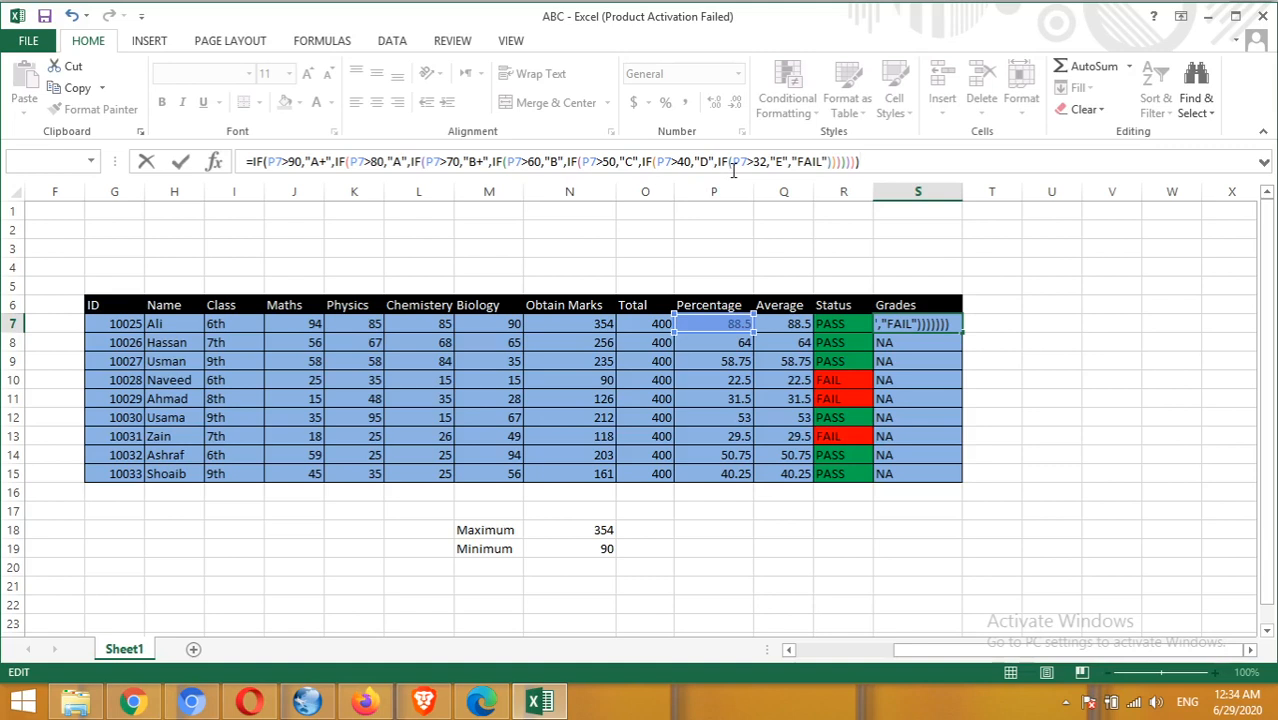
key(Return)
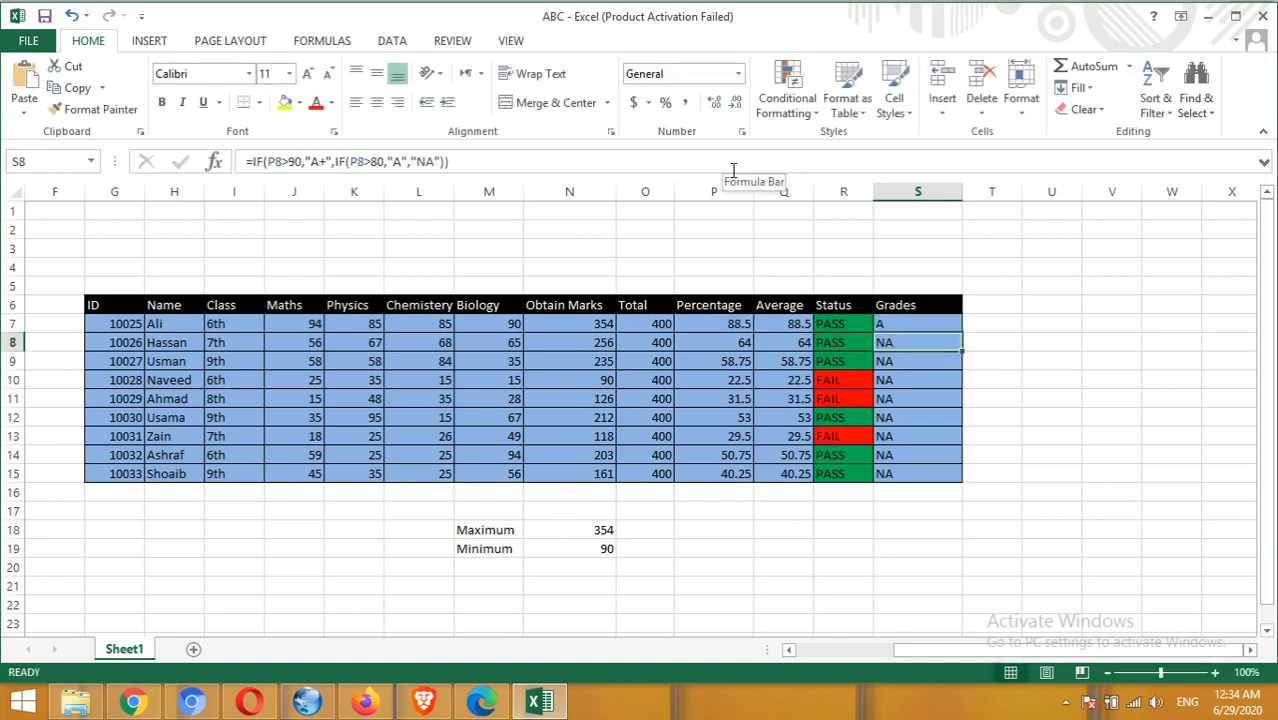
Fill the S7 grade formula down the Grades column through S15.
click(905, 323)
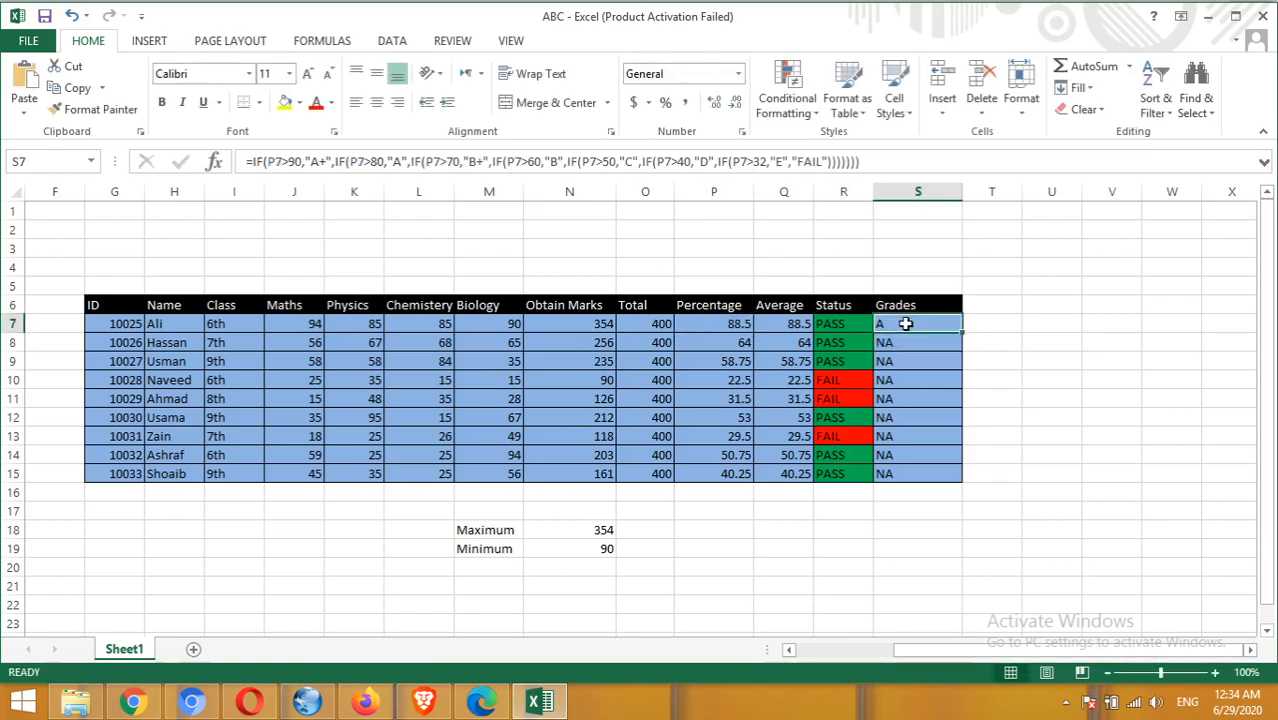
drag(960, 336, 964, 480)
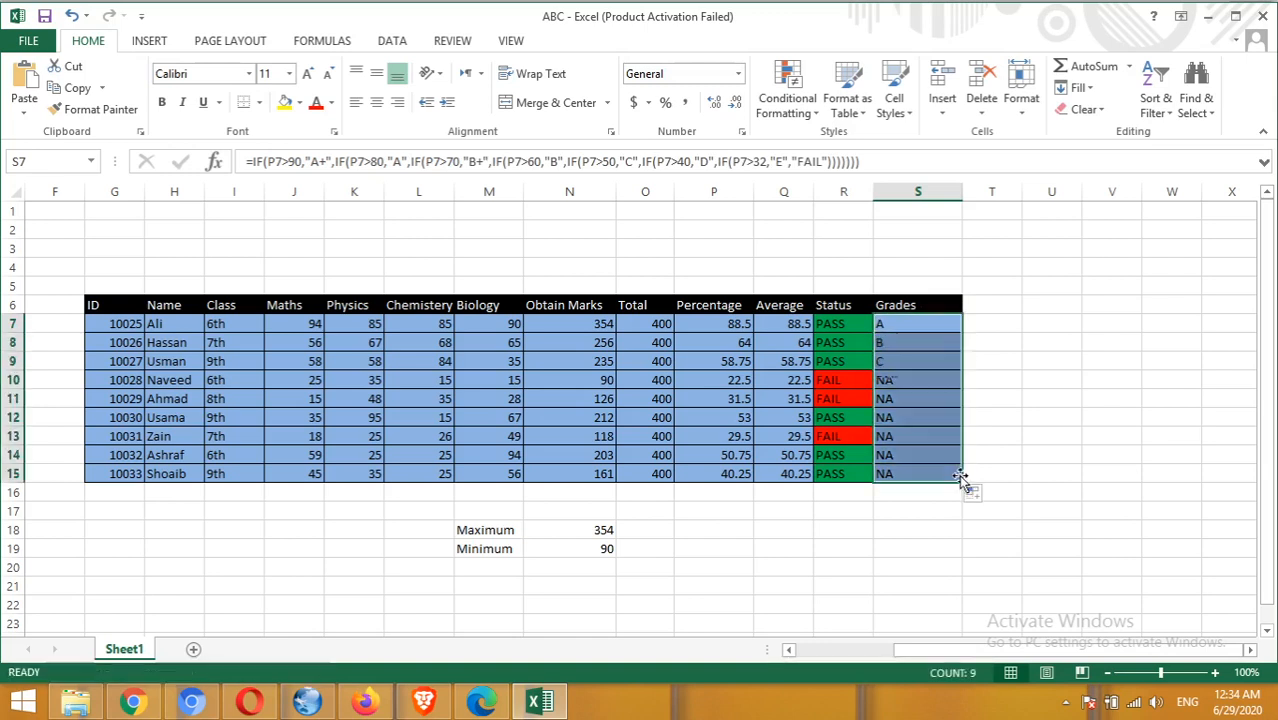
click(930, 326)
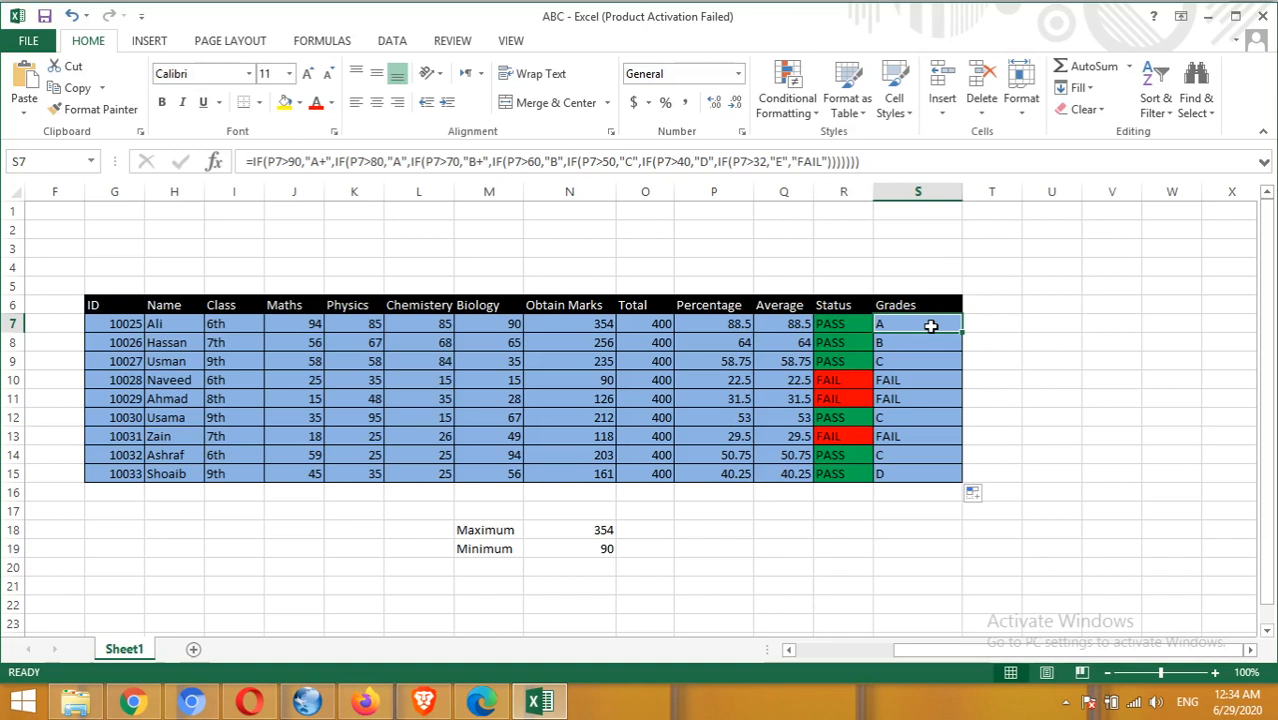
Test the grades by setting the Biology mark in M9 to 90 and the Physics mark in K14 to 90.
click(490, 363)
text(90)
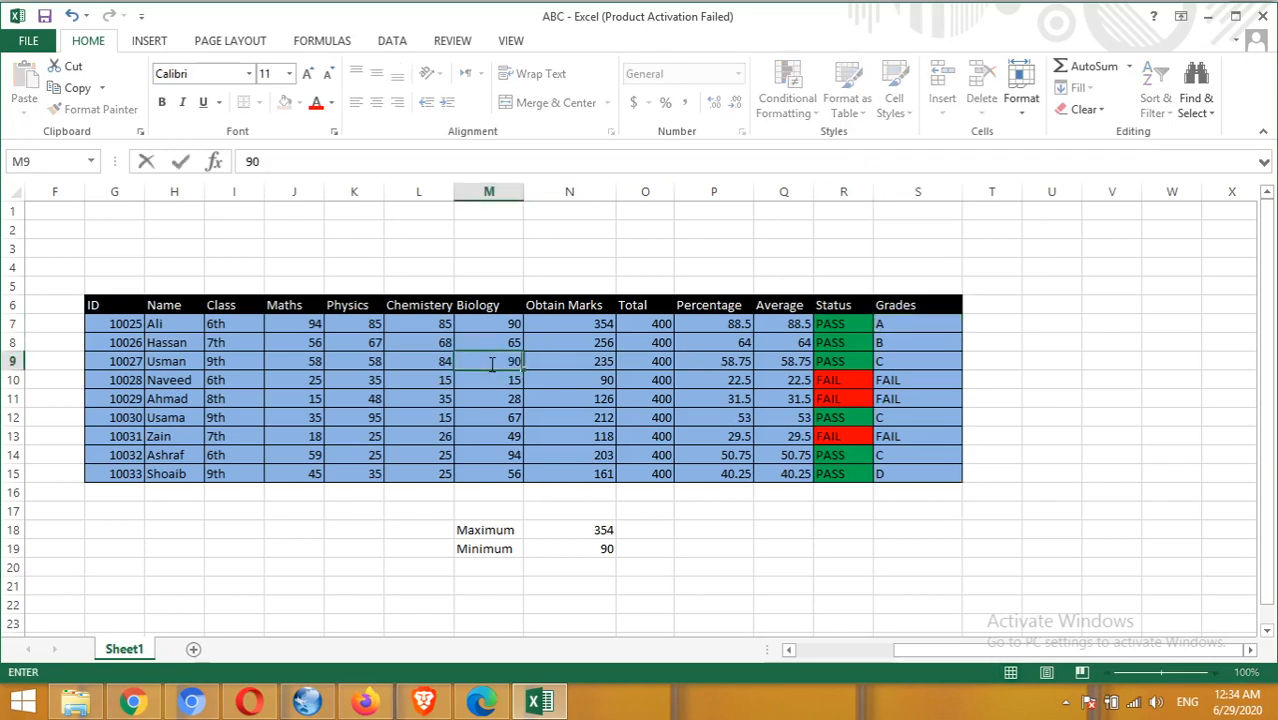
key(Return)
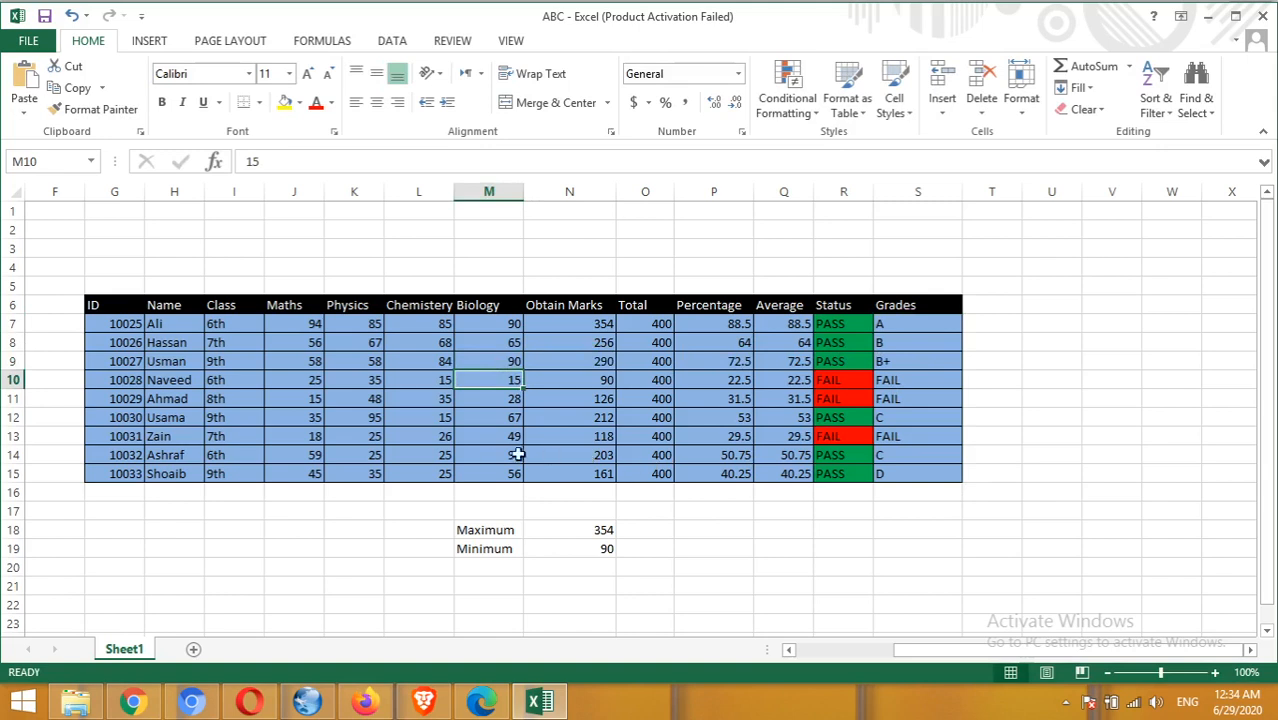
click(373, 455)
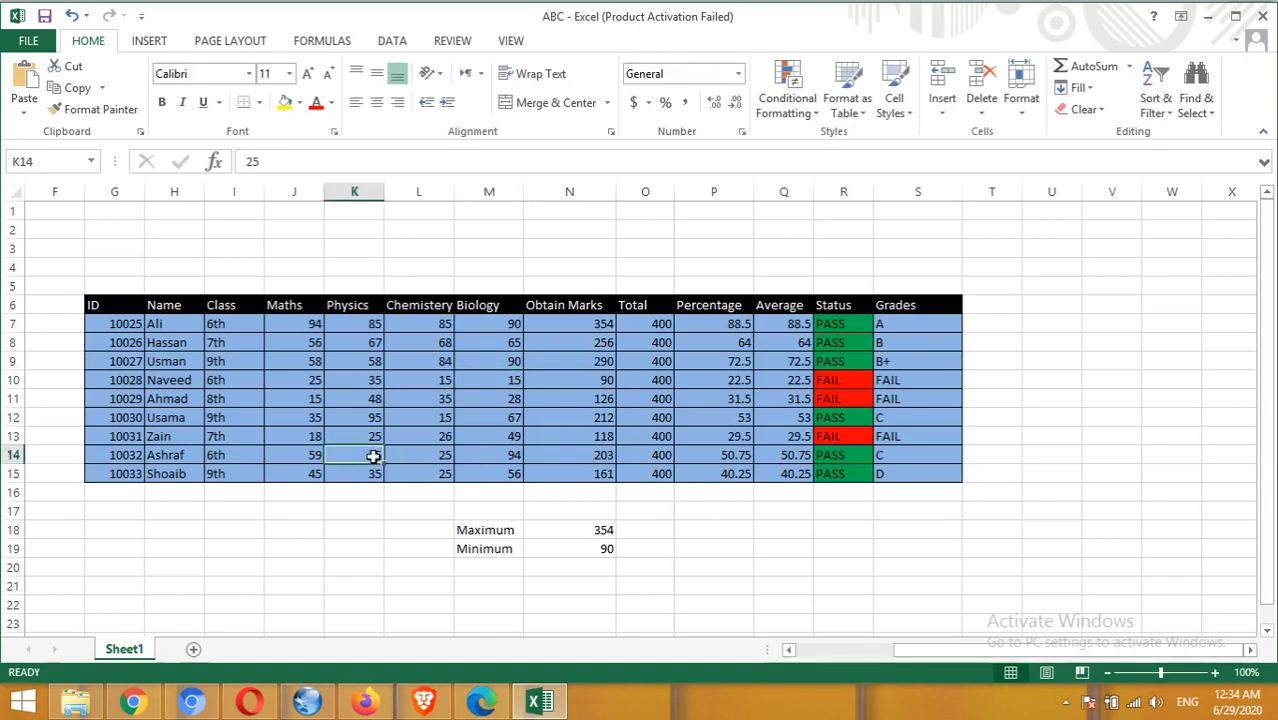
text(90)
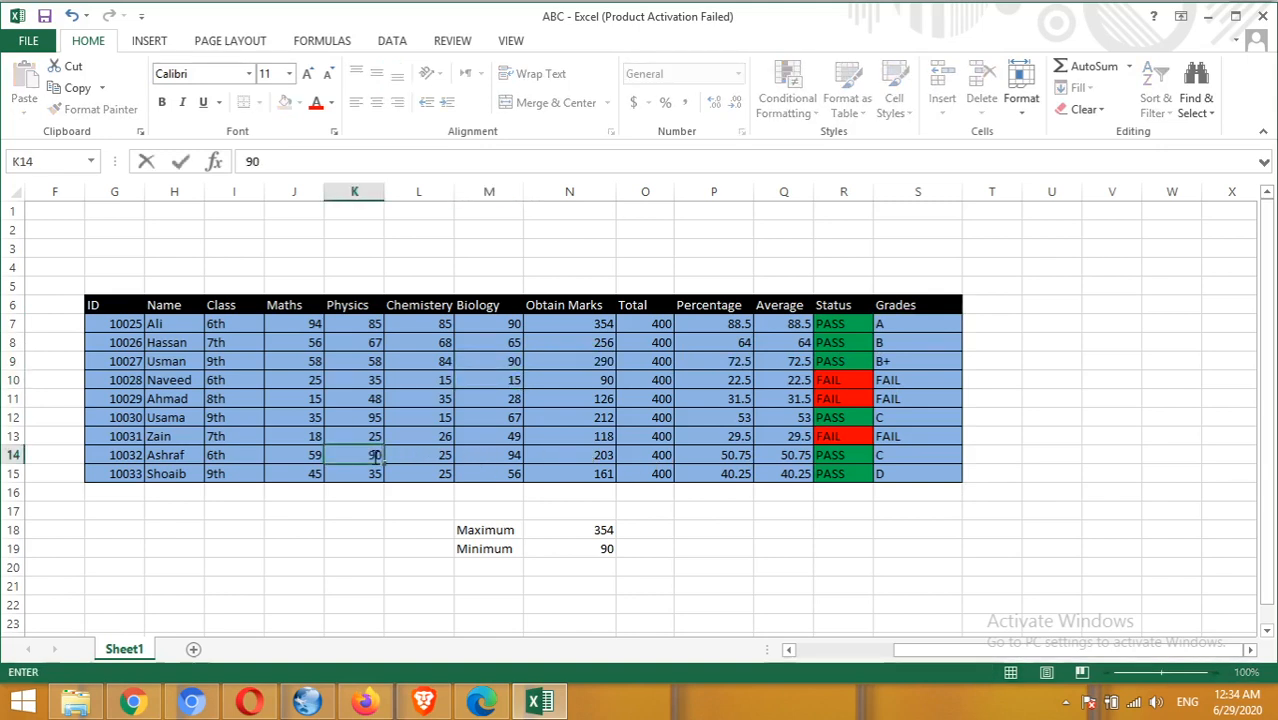
key(Return)
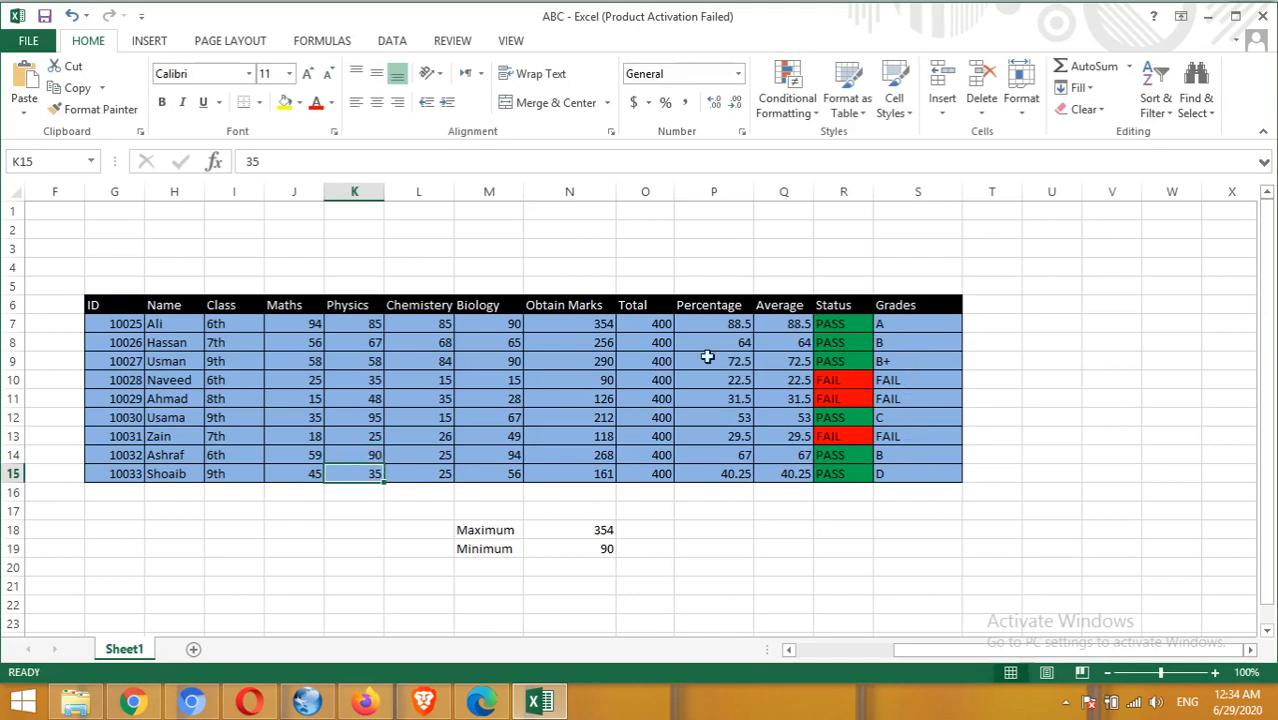
Highlight the entire nested IF formula of cell S8 for review.
click(890, 342)
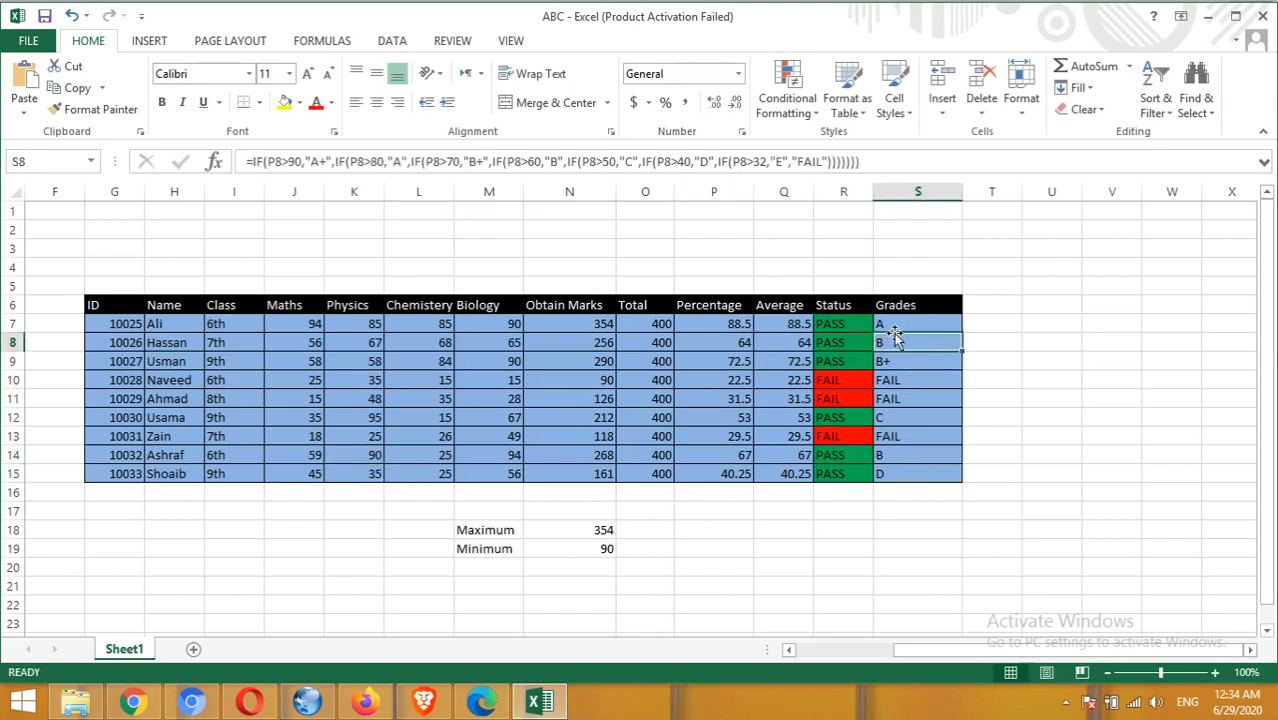
drag(875, 163, 246, 163)
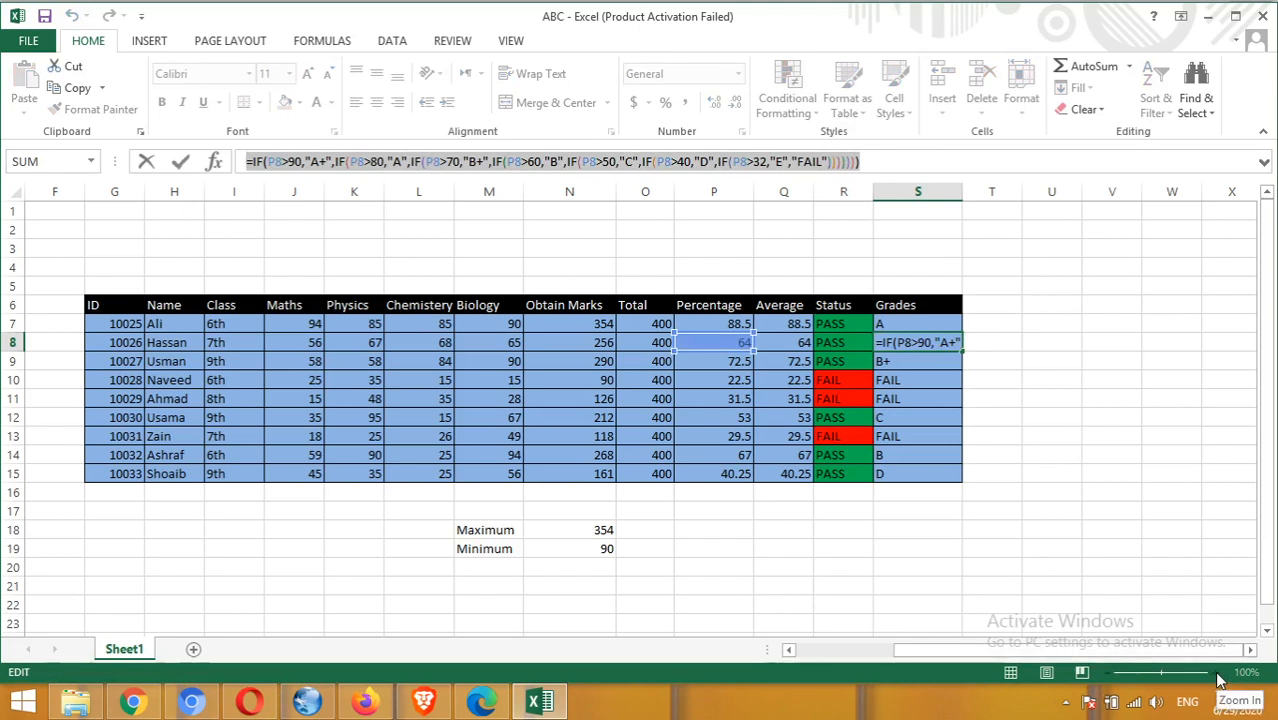
Copy the full nested IF formula of cell S8 and highlight all of it again for review.
key(ctrl+c)
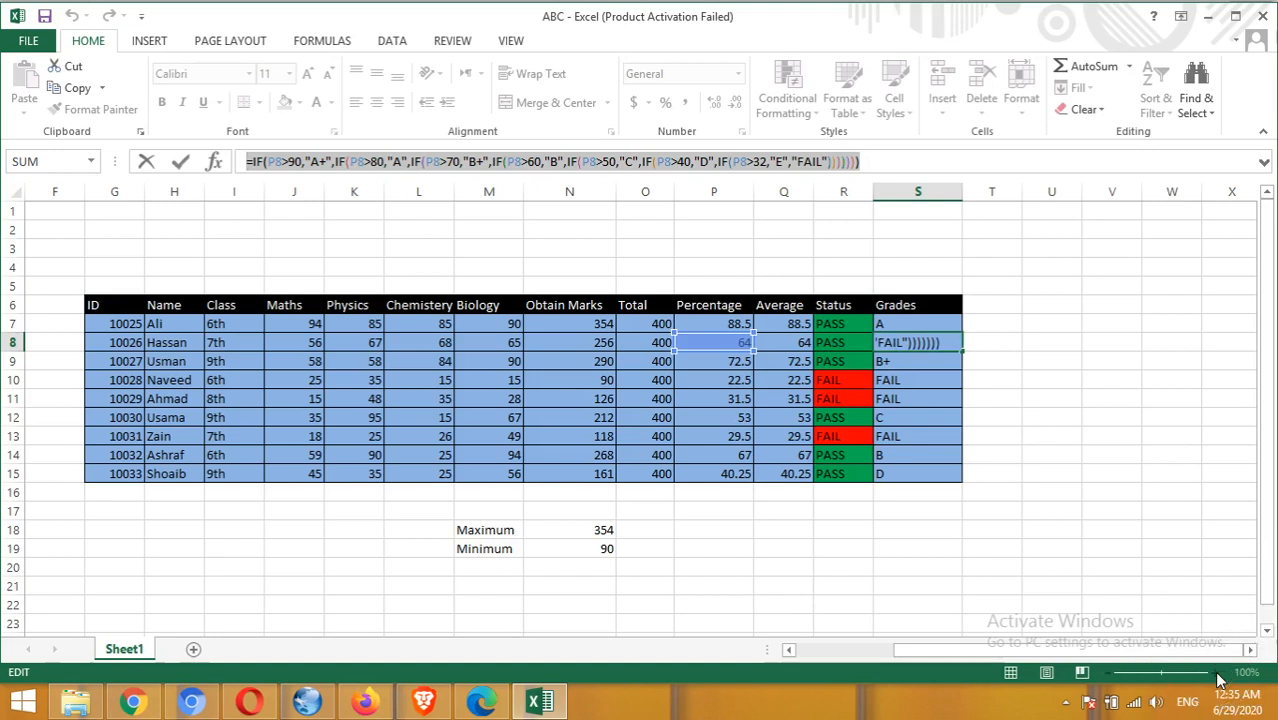
click(925, 162)
click(915, 160)
click(913, 162)
key(ctrl)
drag(864, 162, 249, 162)
click(508, 42)
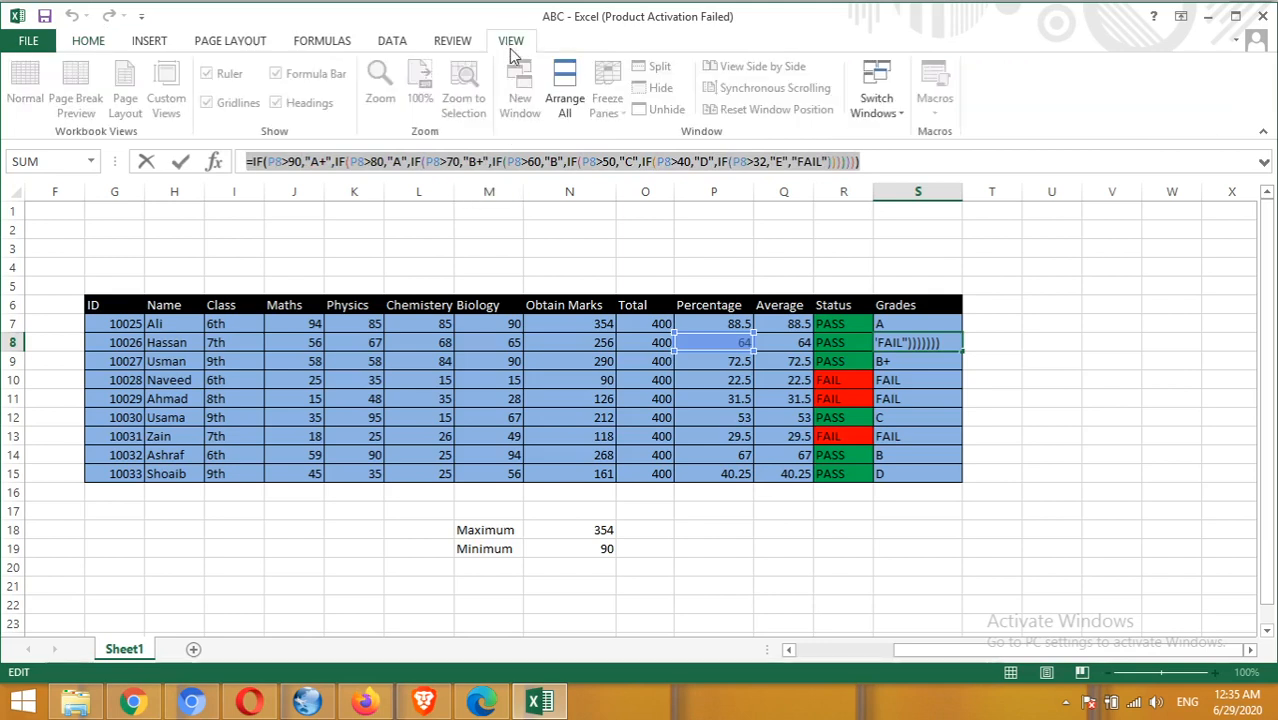
text(=)
click(431, 229)
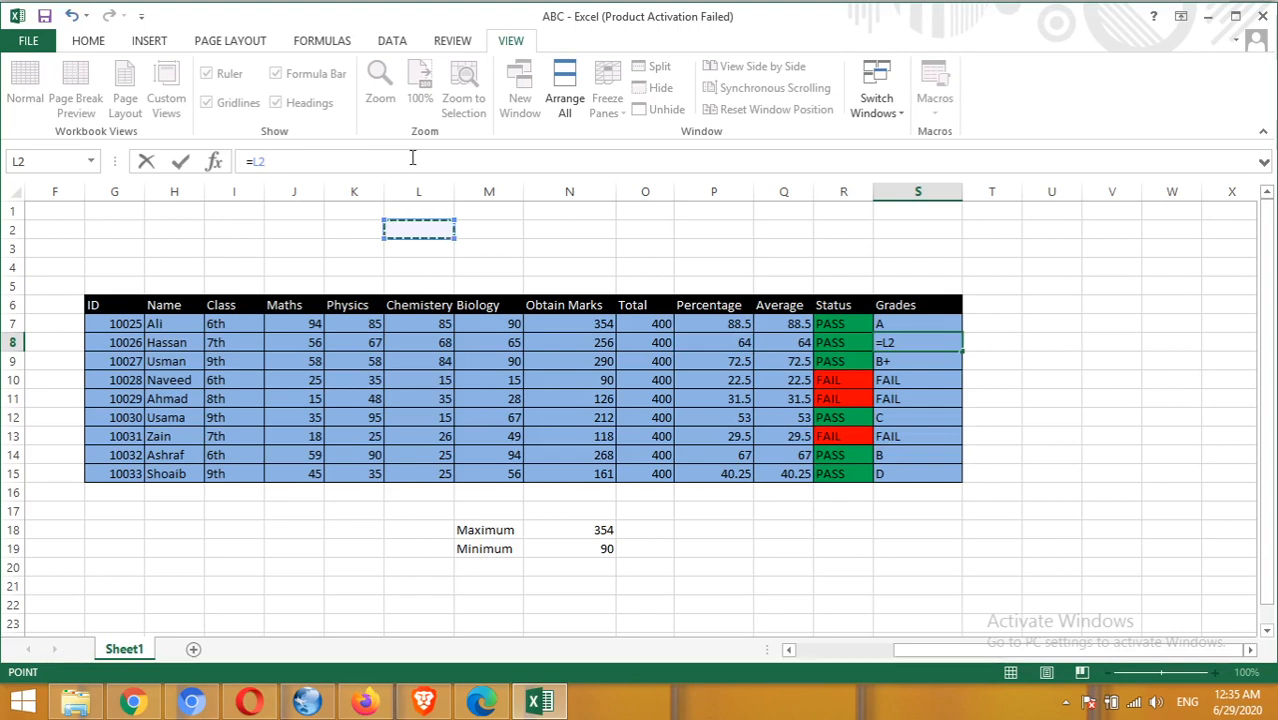
key(ctrl+z)
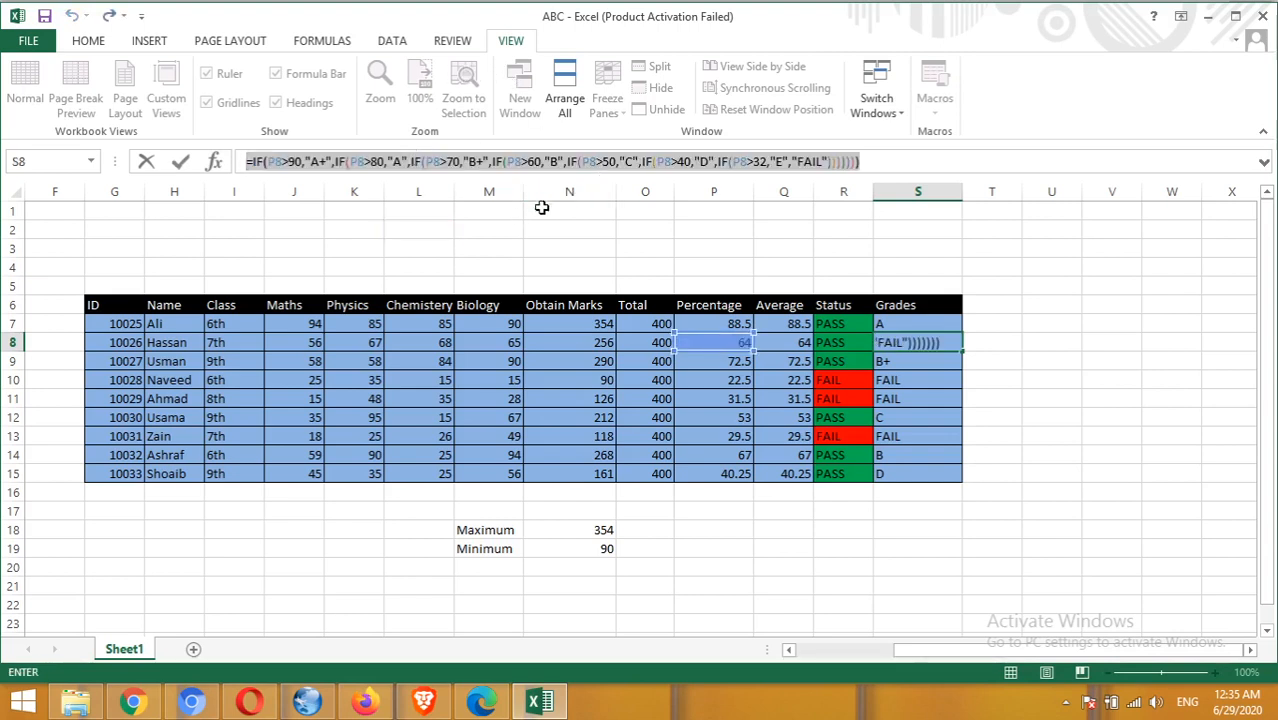
click(905, 163)
key(Return)
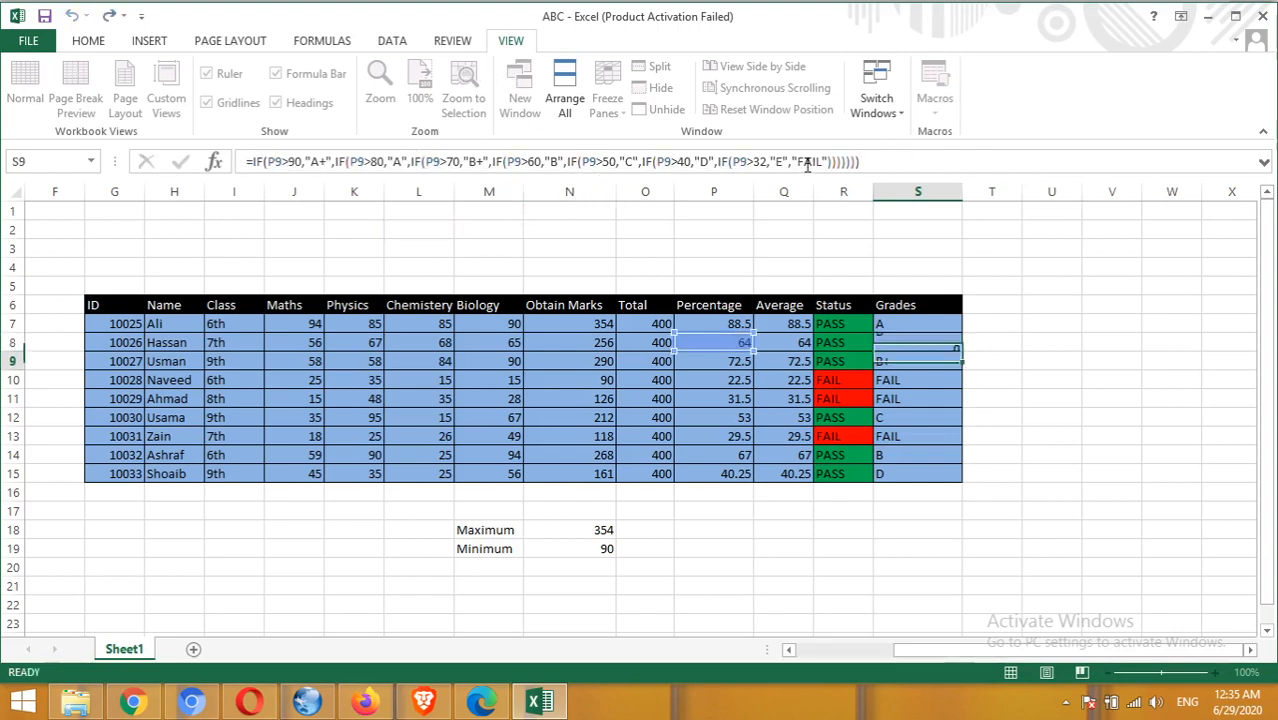
Try zooming the sheet to the selected cell P2 and restore the magnification to 100%.
click(740, 233)
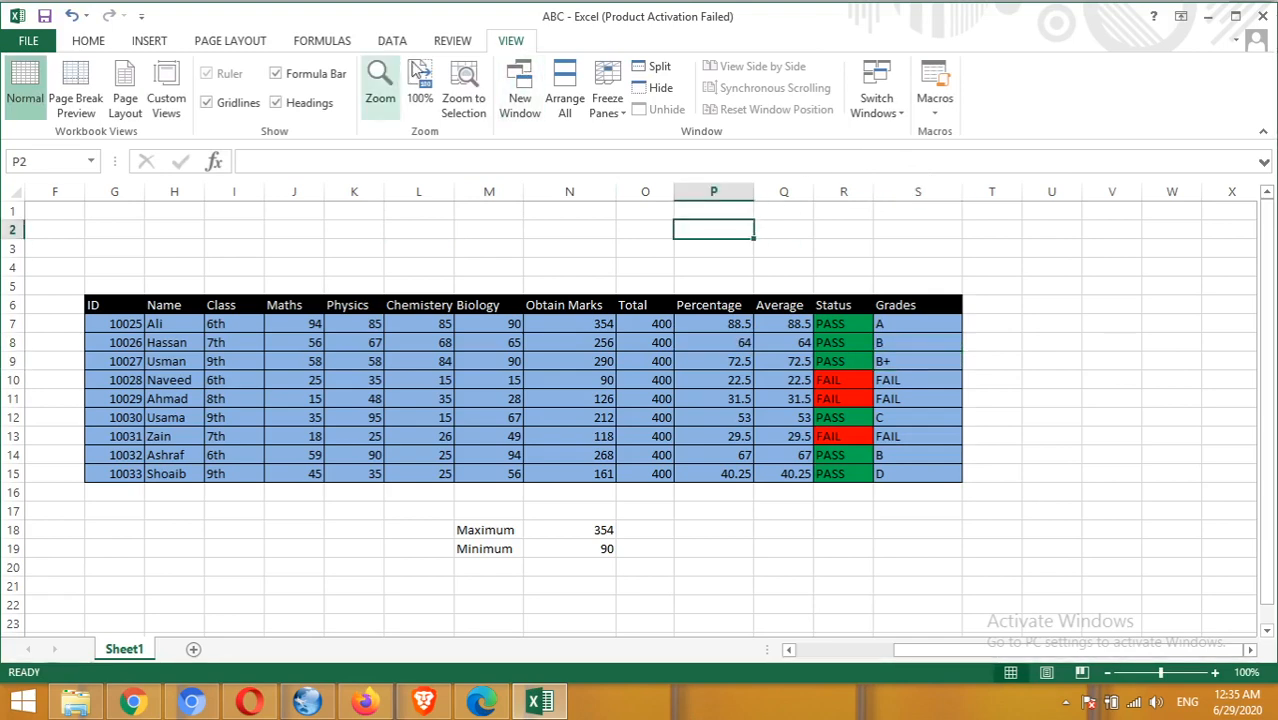
click(462, 103)
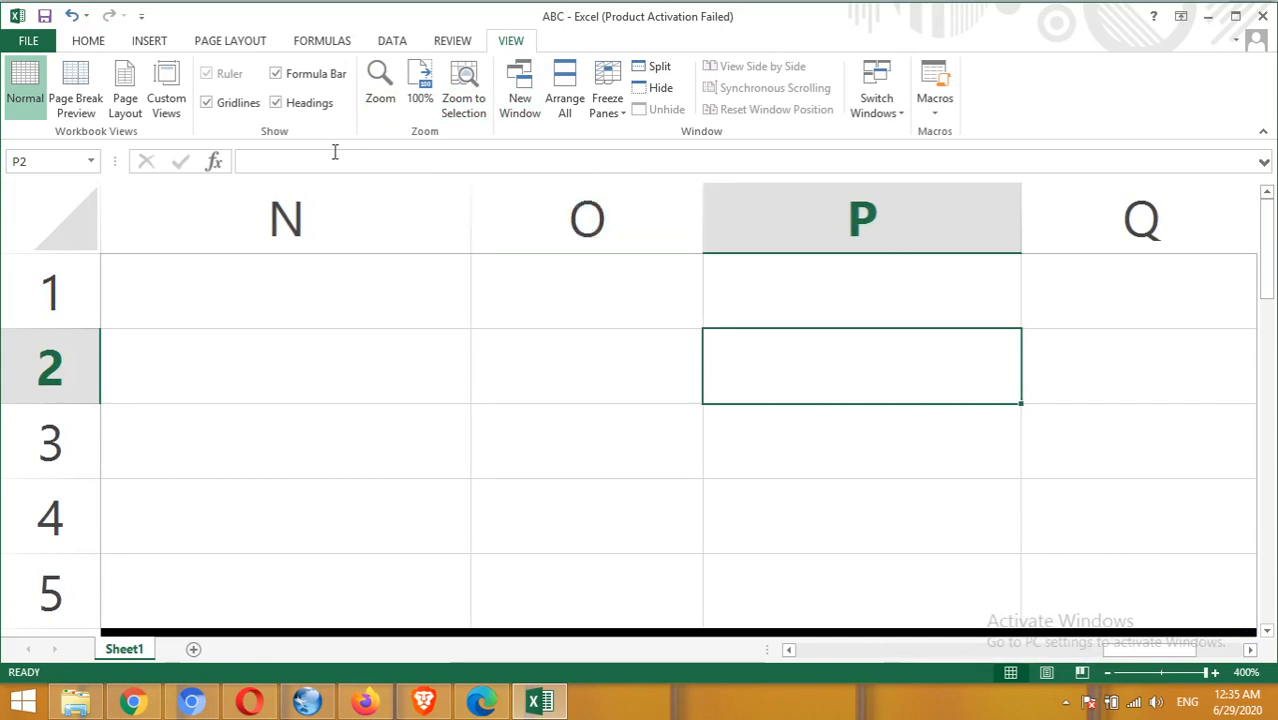
mouse_move(1128, 655)
mouse_down()
mouse_move(1140, 655)
mouse_move(1055, 652)
mouse_move(1127, 651)
mouse_move(1104, 651)
mouse_up()
click(463, 110)
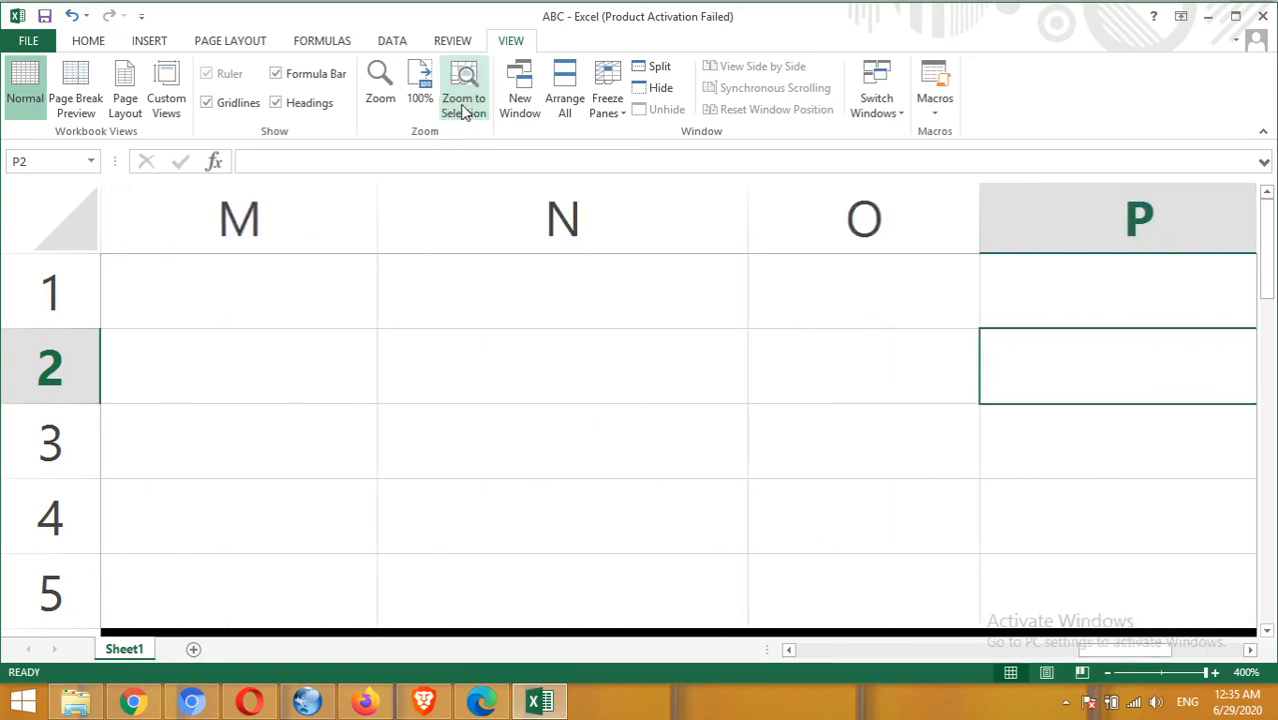
drag(1075, 655, 980, 652)
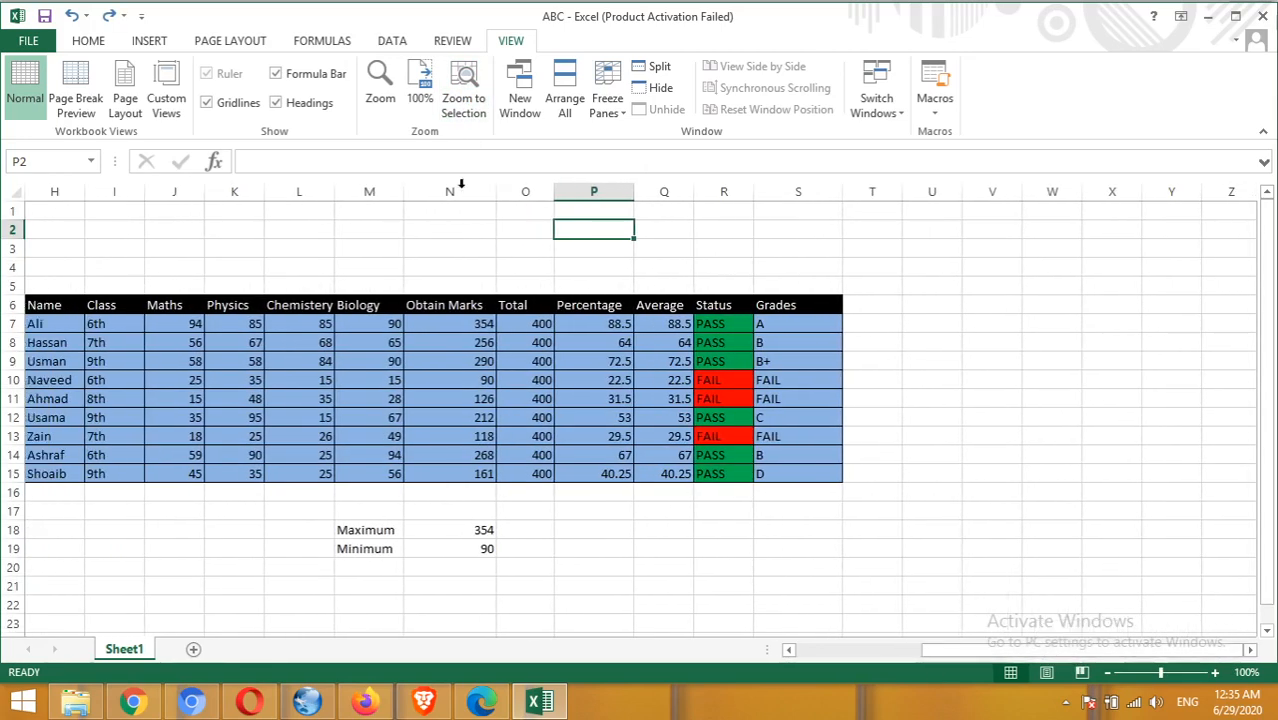
click(380, 98)
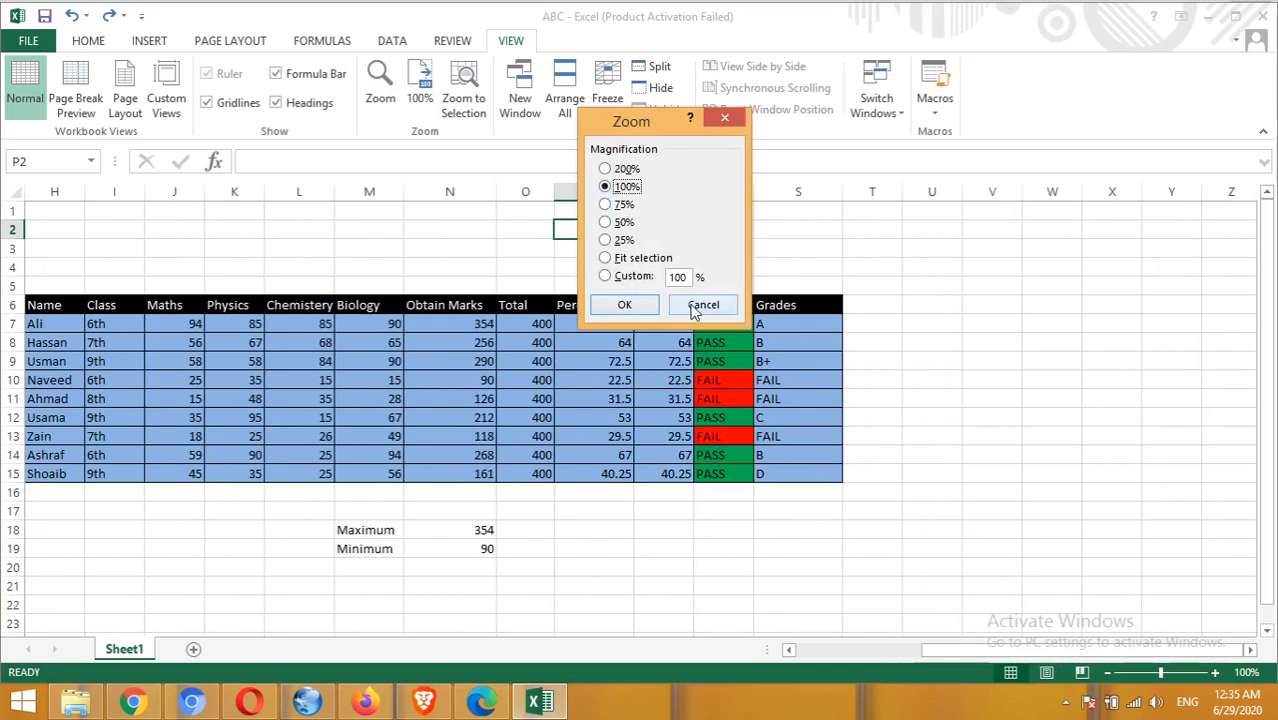
click(624, 304)
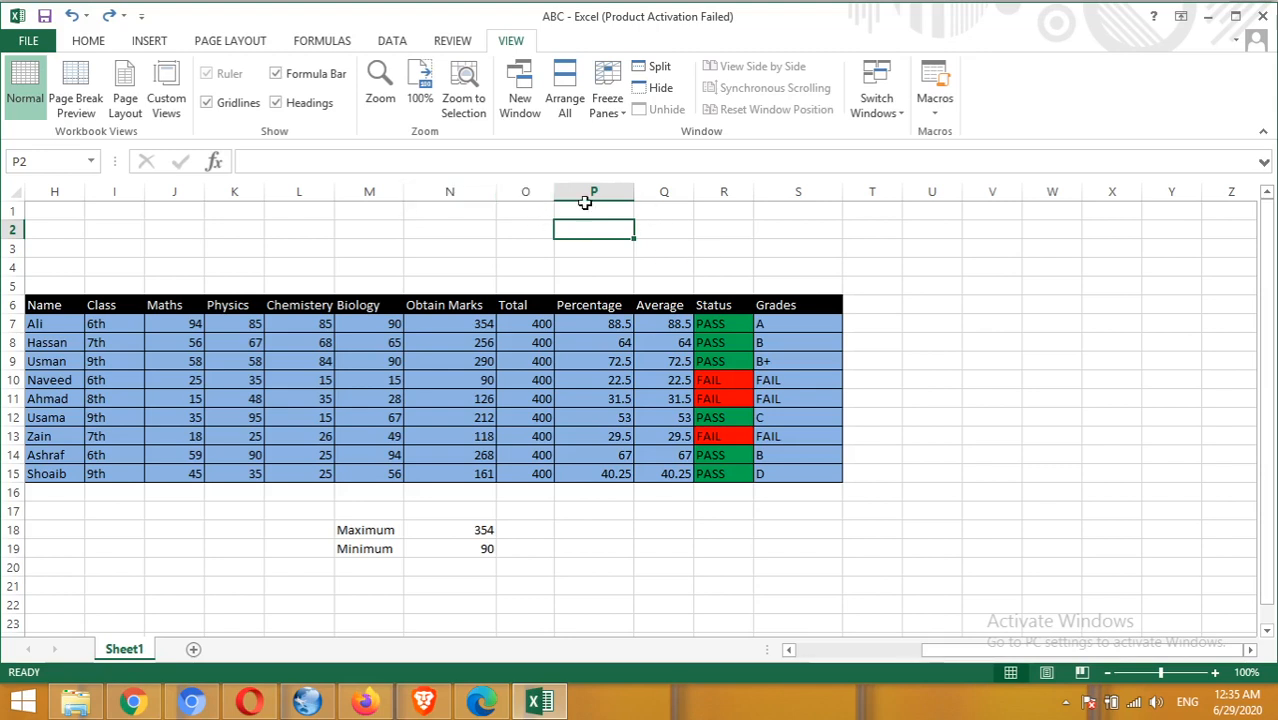
Highlight the entire nested IF grade formula of cell S7 to review its conditions and closing parentheses.
click(720, 325)
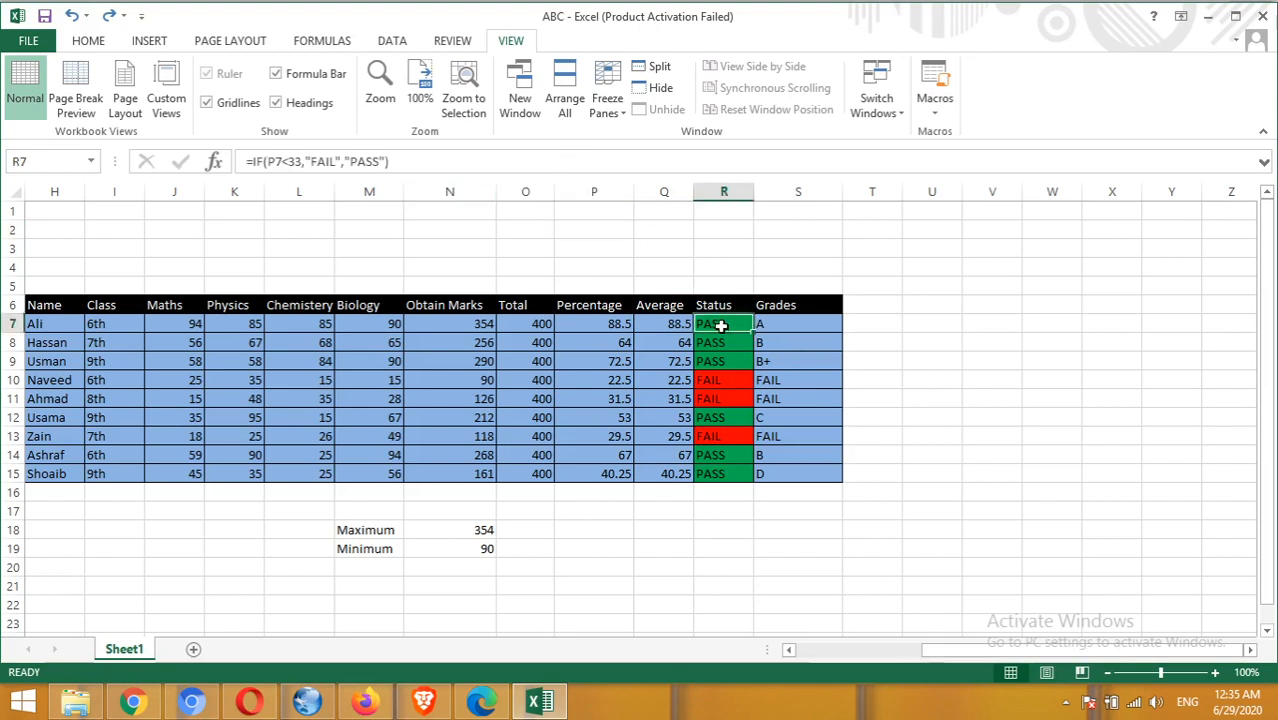
click(790, 326)
drag(868, 162, 256, 165)
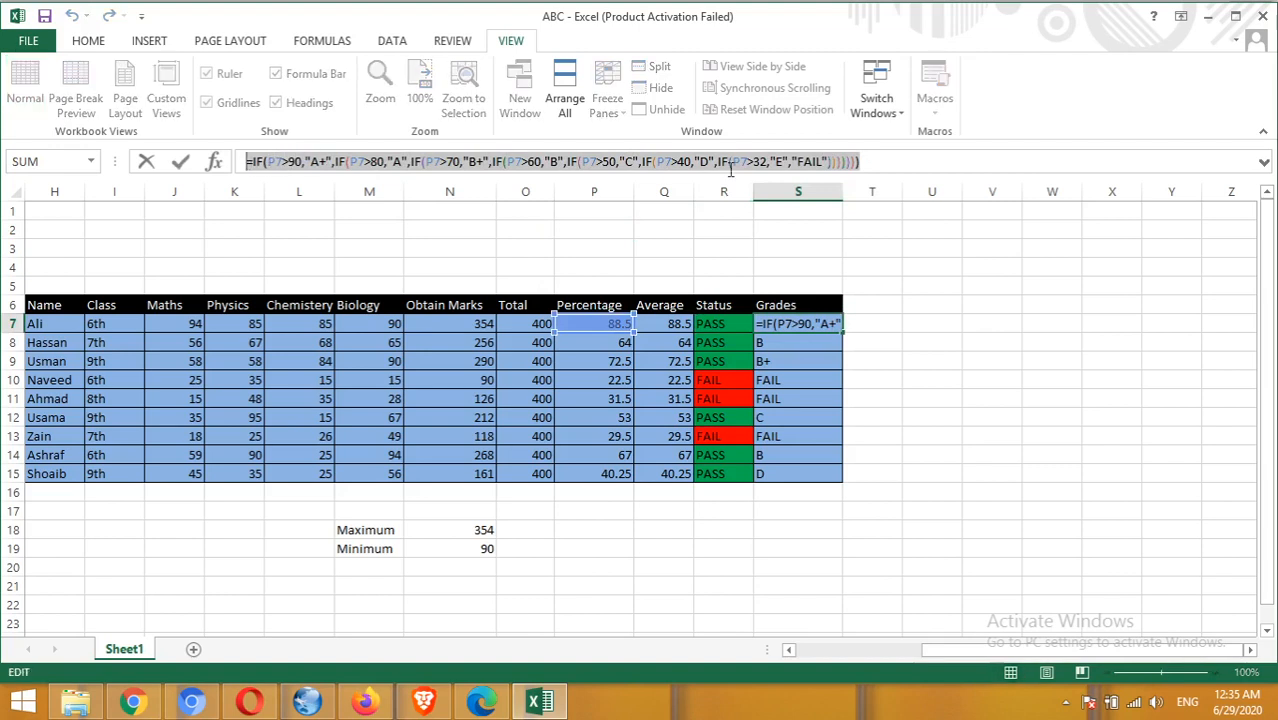
click(910, 160)
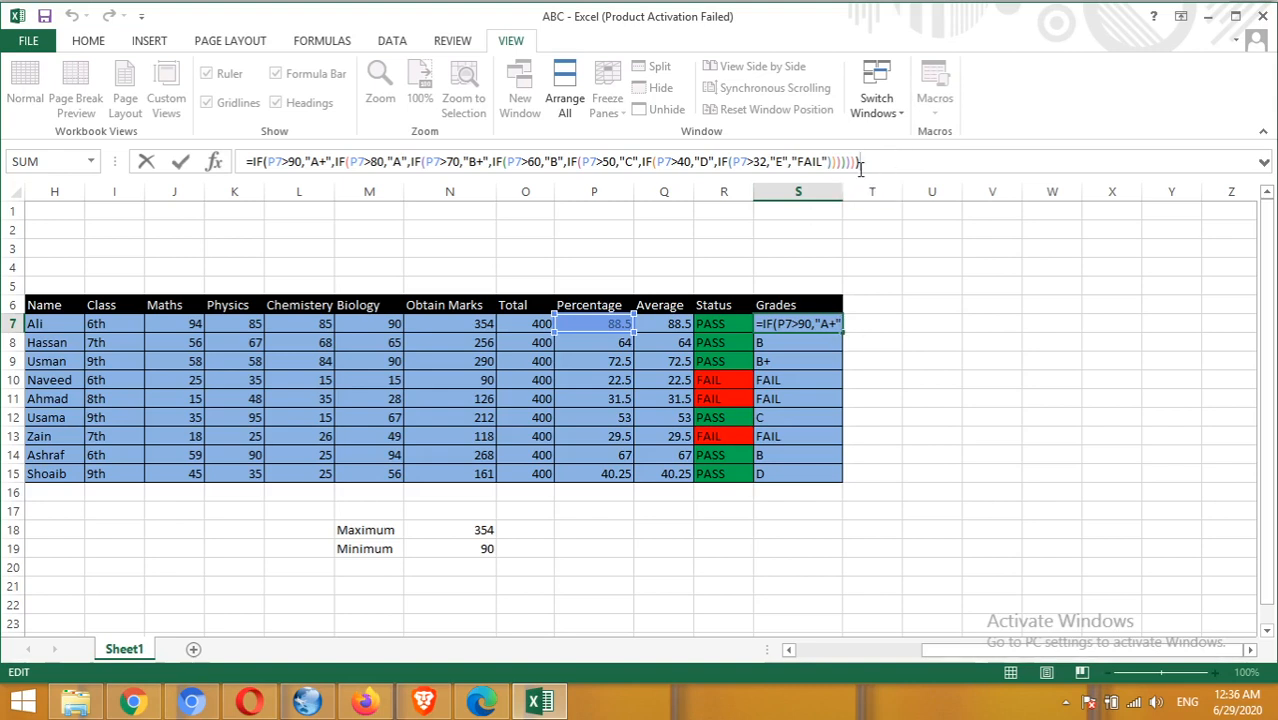
click(810, 361)
click(801, 326)
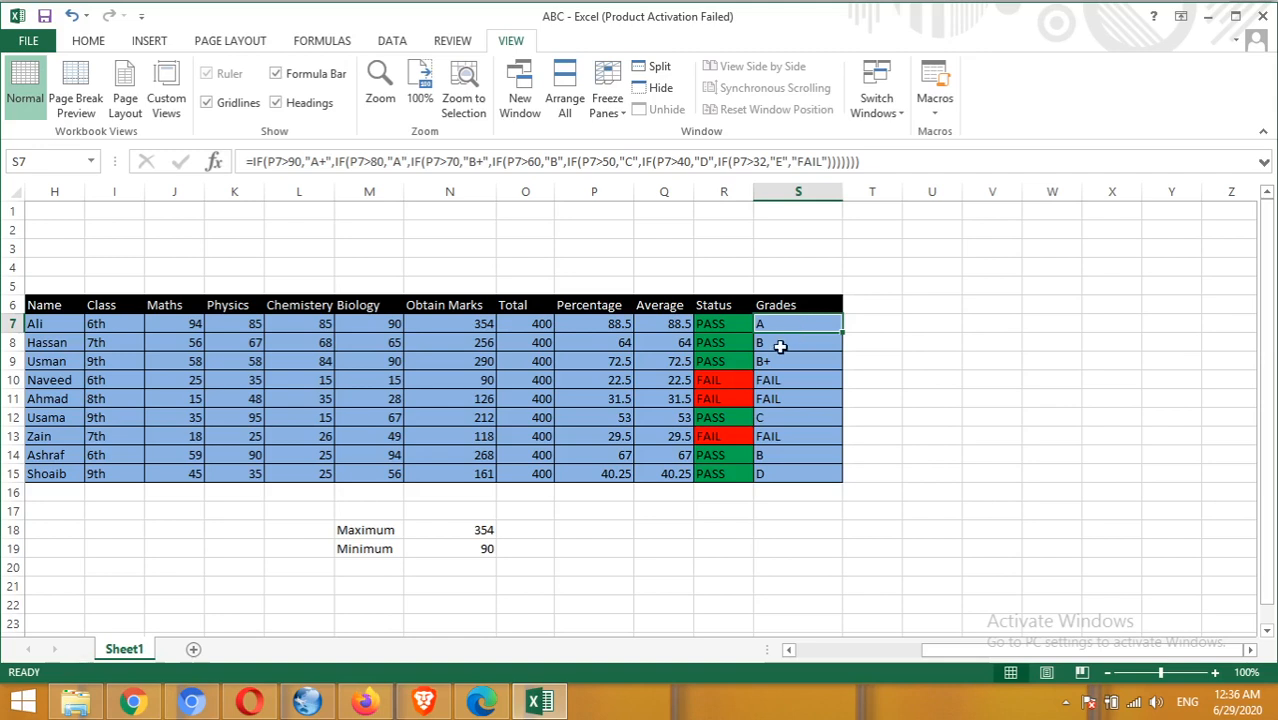
Examine the grade formulas in the Grades column from S7 down to S15.
click(784, 348)
click(787, 334)
click(788, 374)
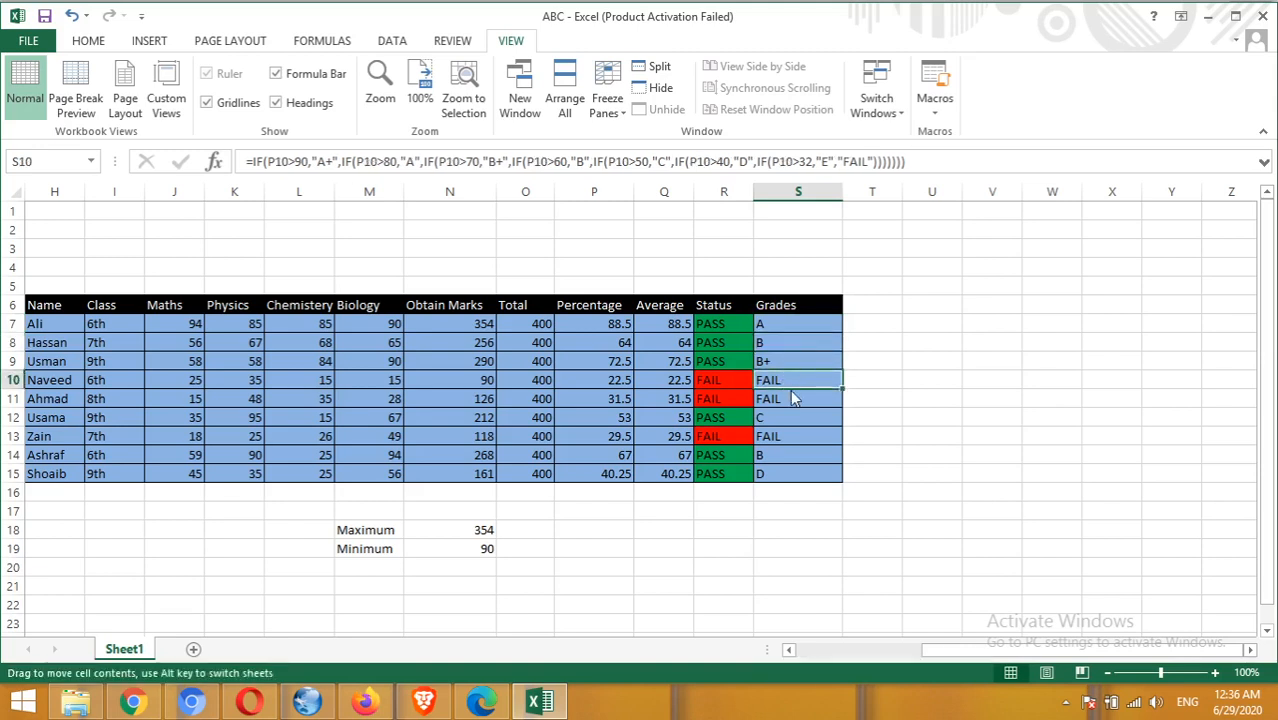
click(787, 418)
click(795, 437)
click(802, 462)
click(807, 478)
click(788, 324)
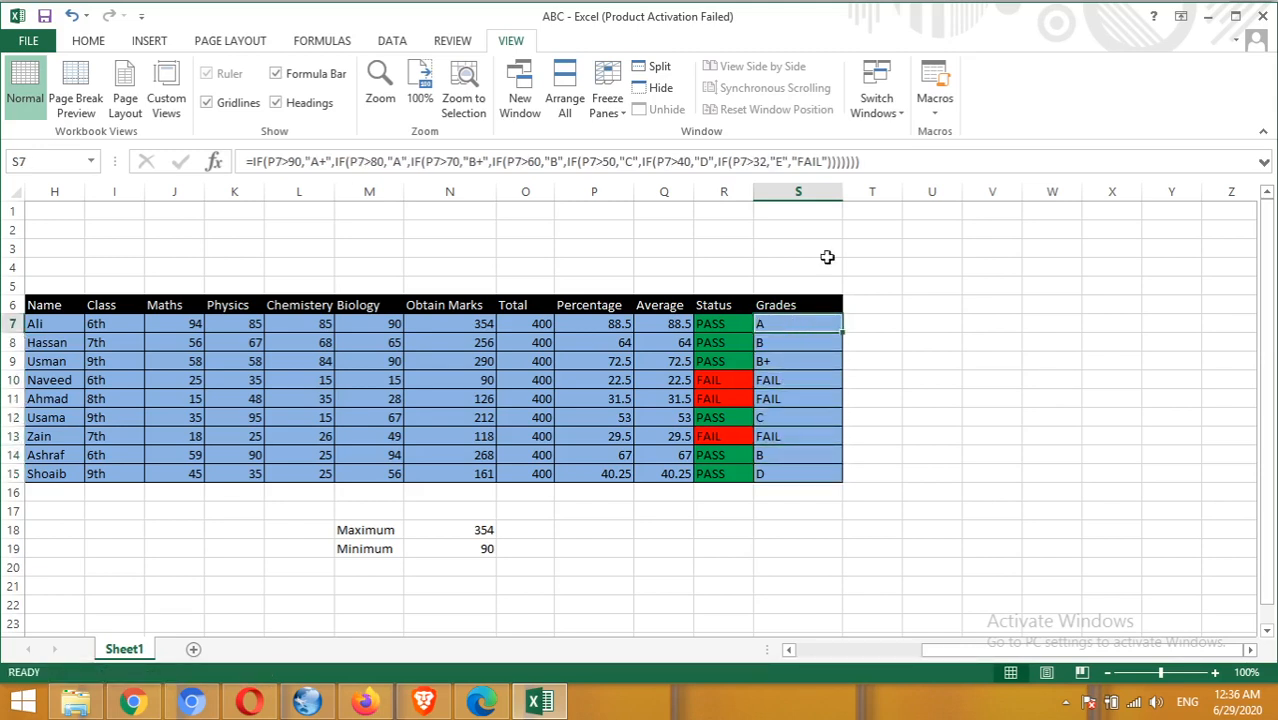
Create a conditional formatting rule for S7 that formats only cells whose value is equal to FAIL.
click(101, 46)
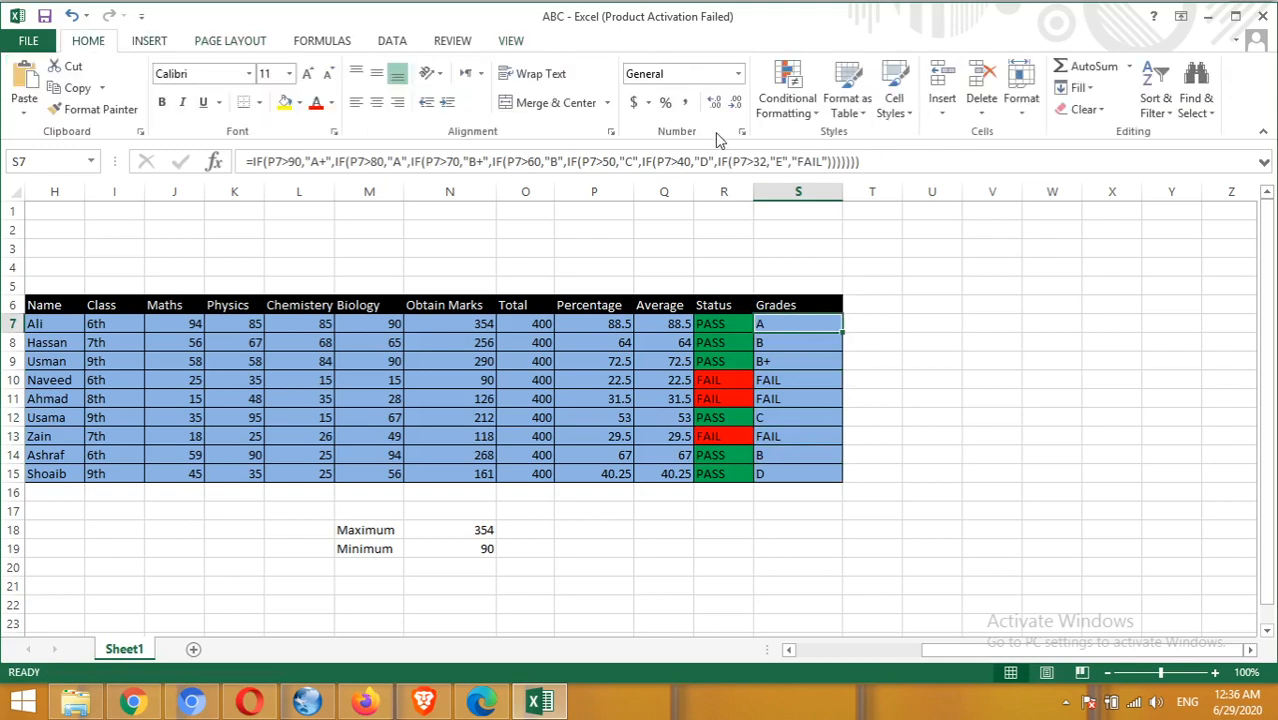
click(811, 116)
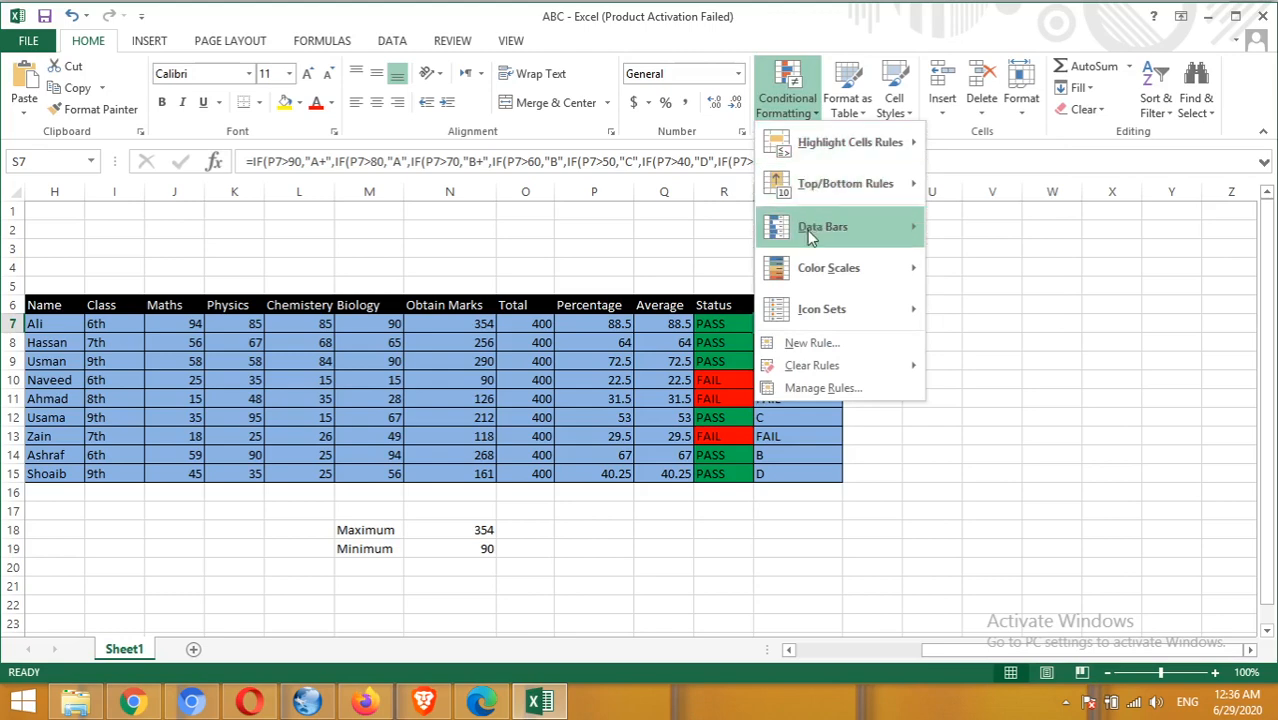
click(805, 342)
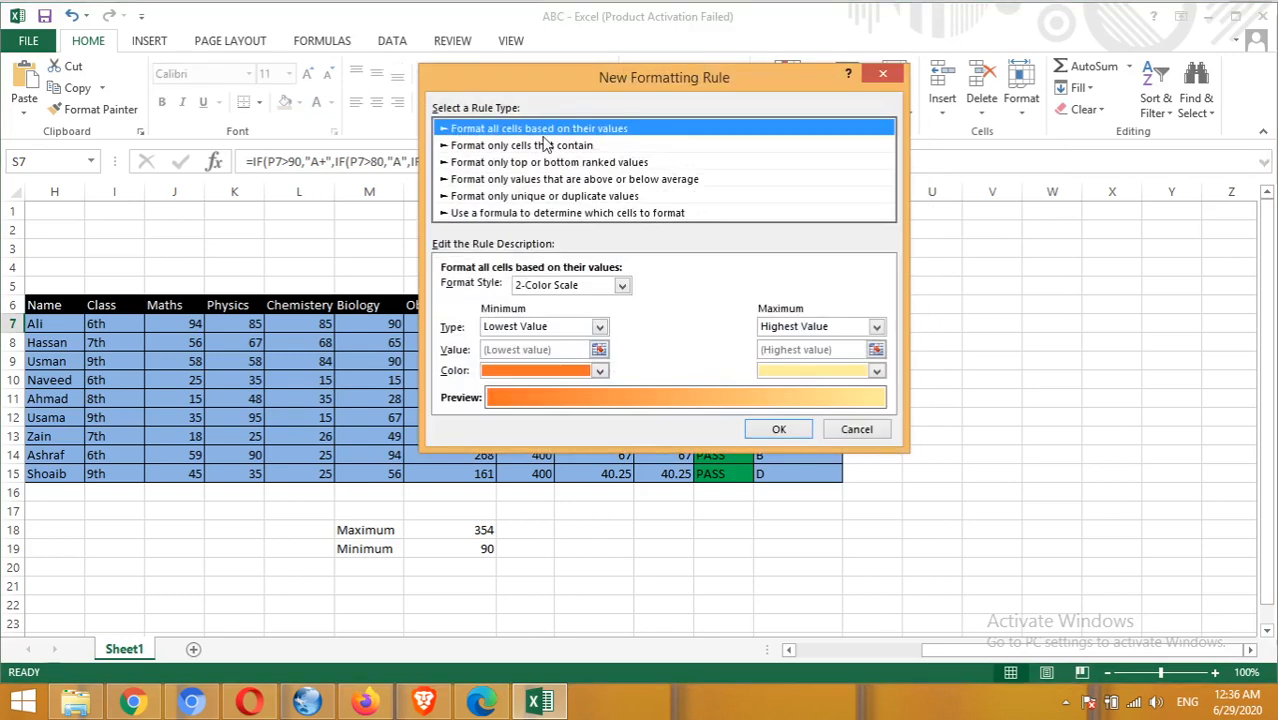
click(545, 145)
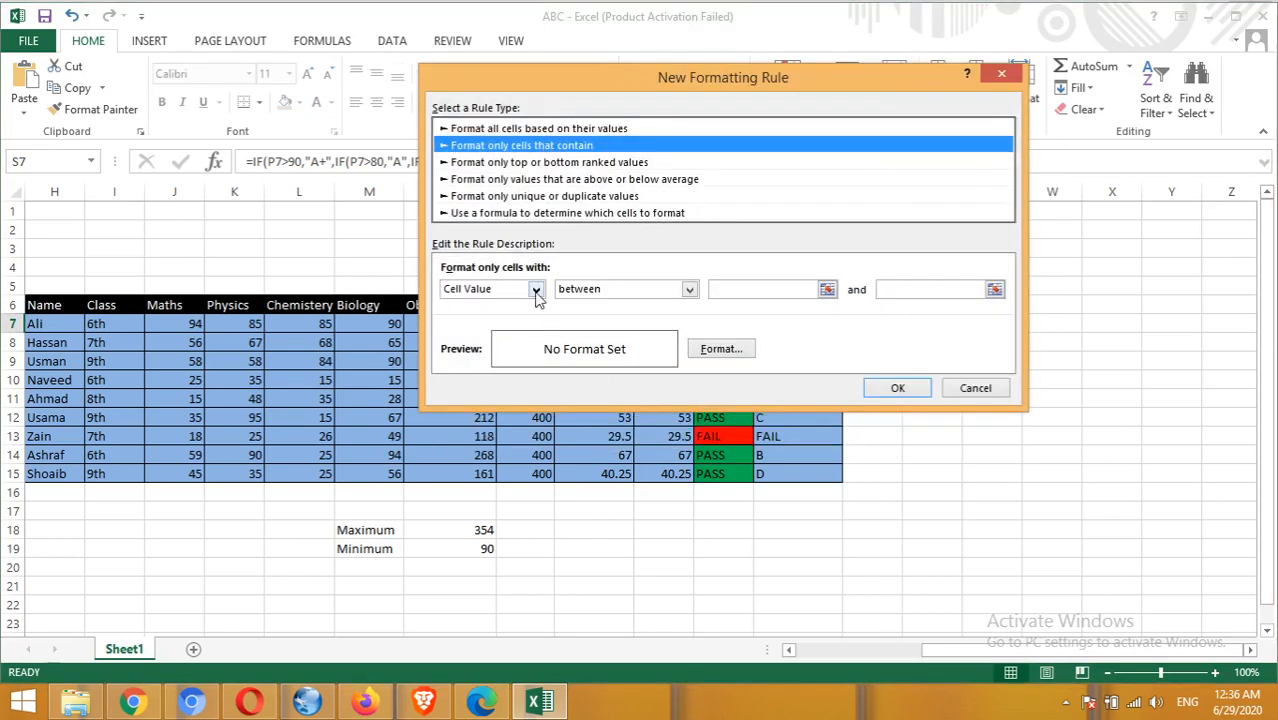
click(690, 289)
click(600, 330)
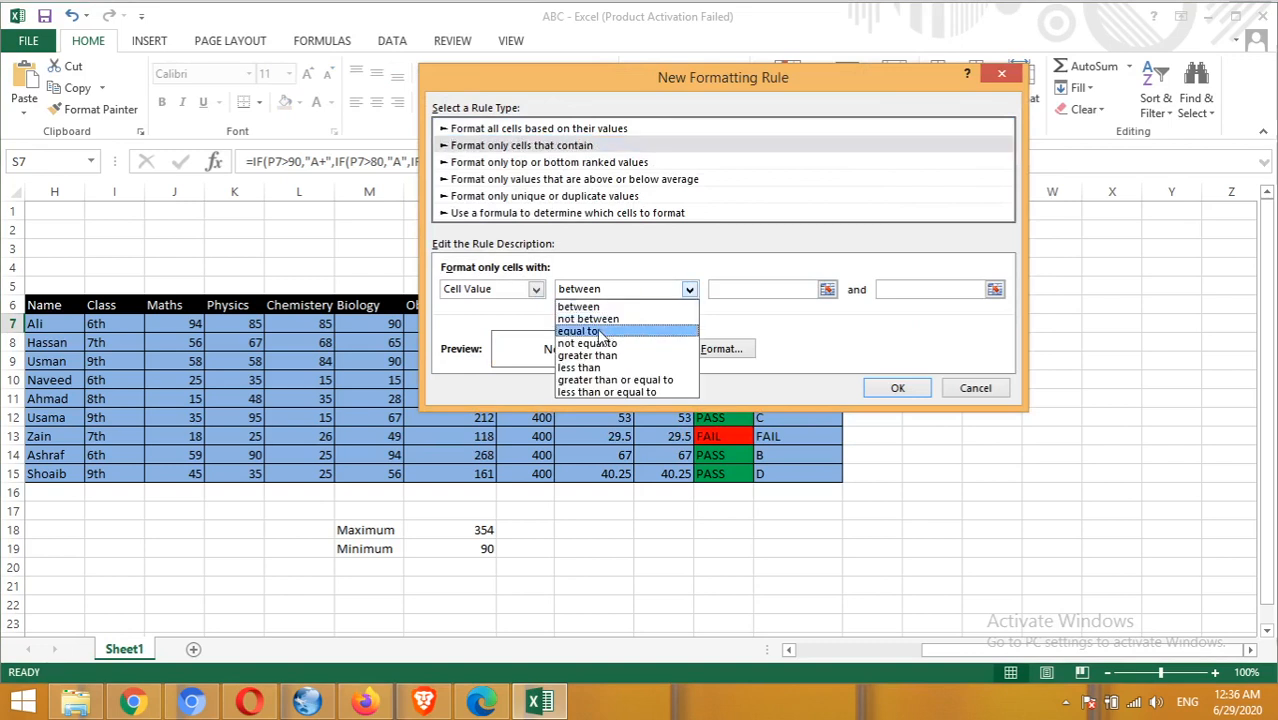
click(736, 290)
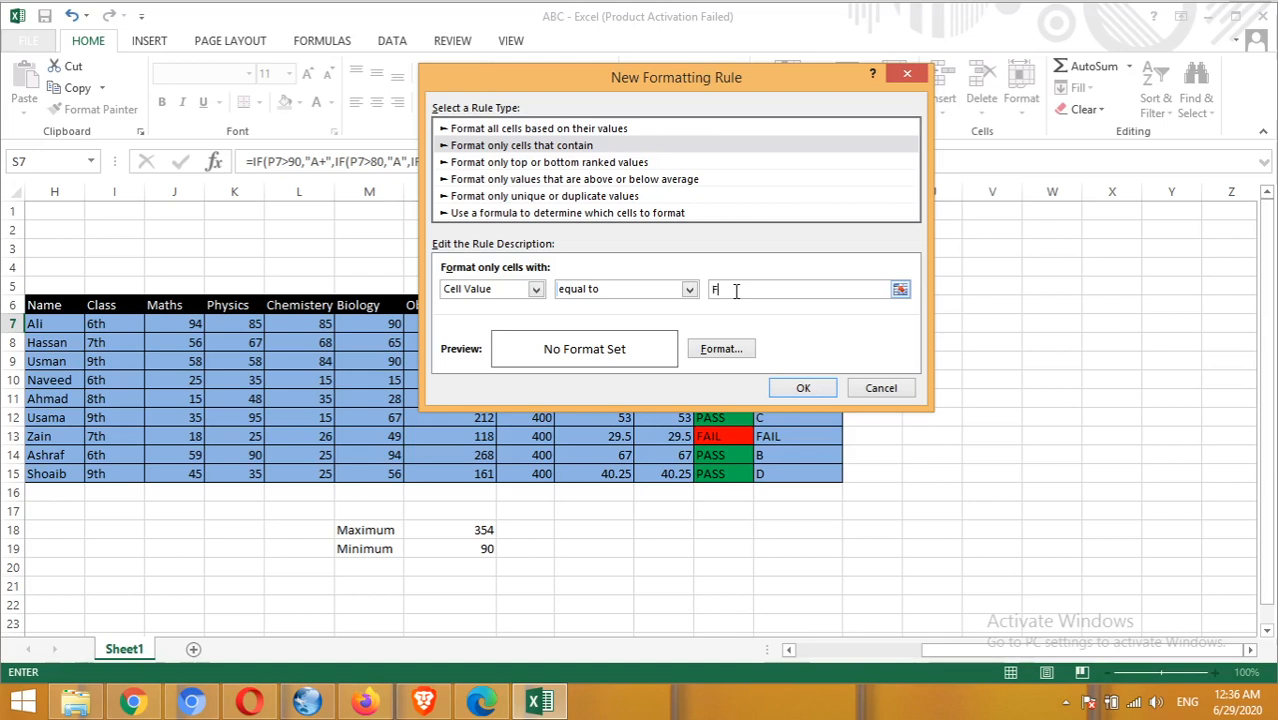
text(L)
Give the FAIL rule a red fill, apply it, and fill S7 down the Grades column through S15.
click(720, 349)
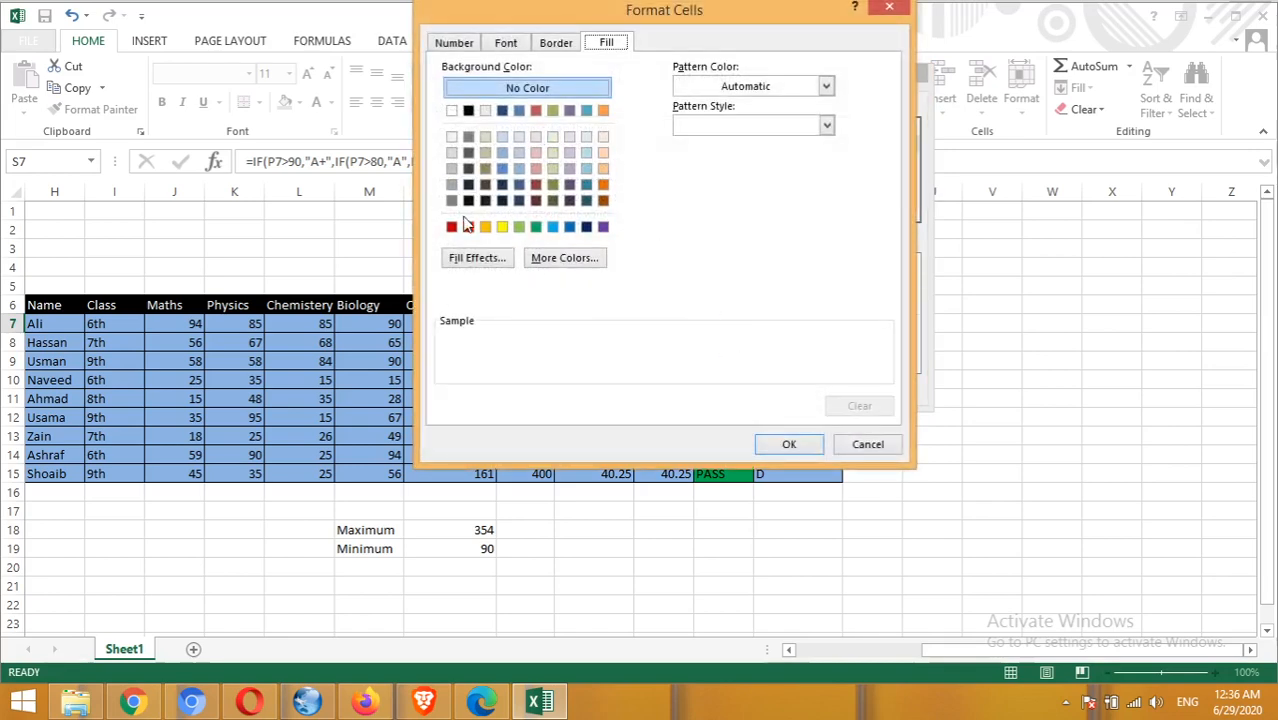
click(469, 228)
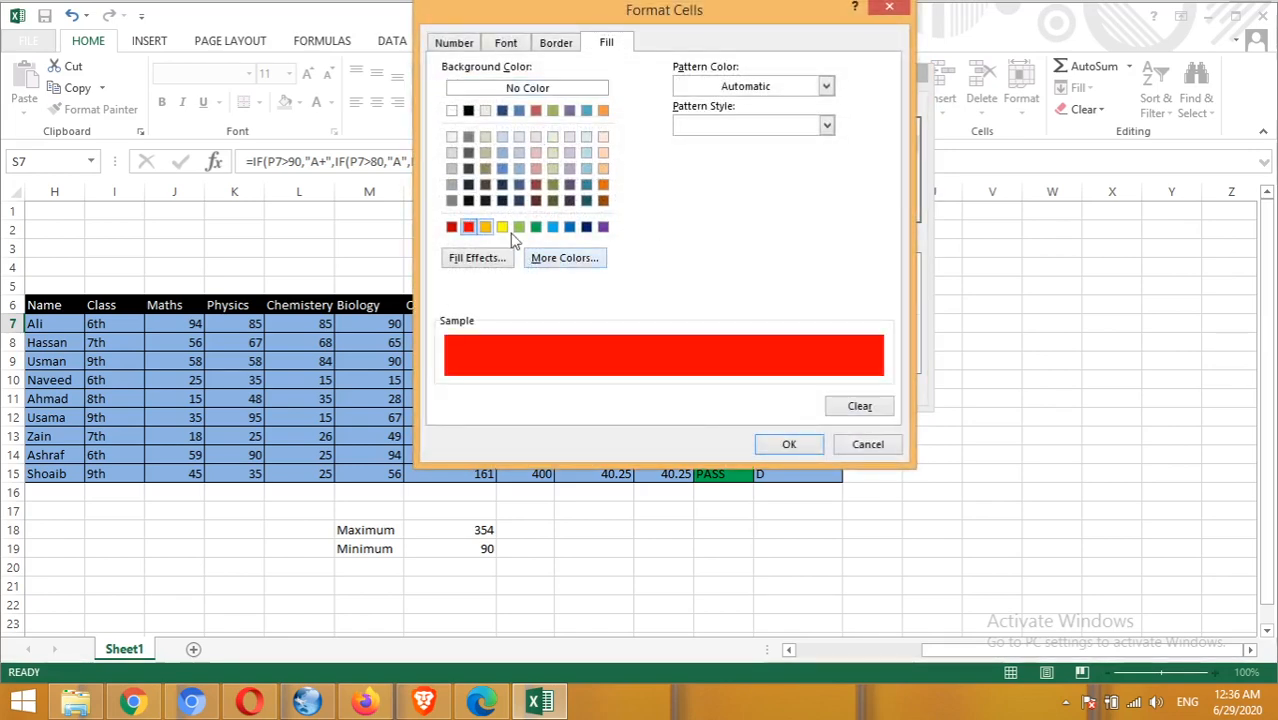
click(789, 444)
click(803, 388)
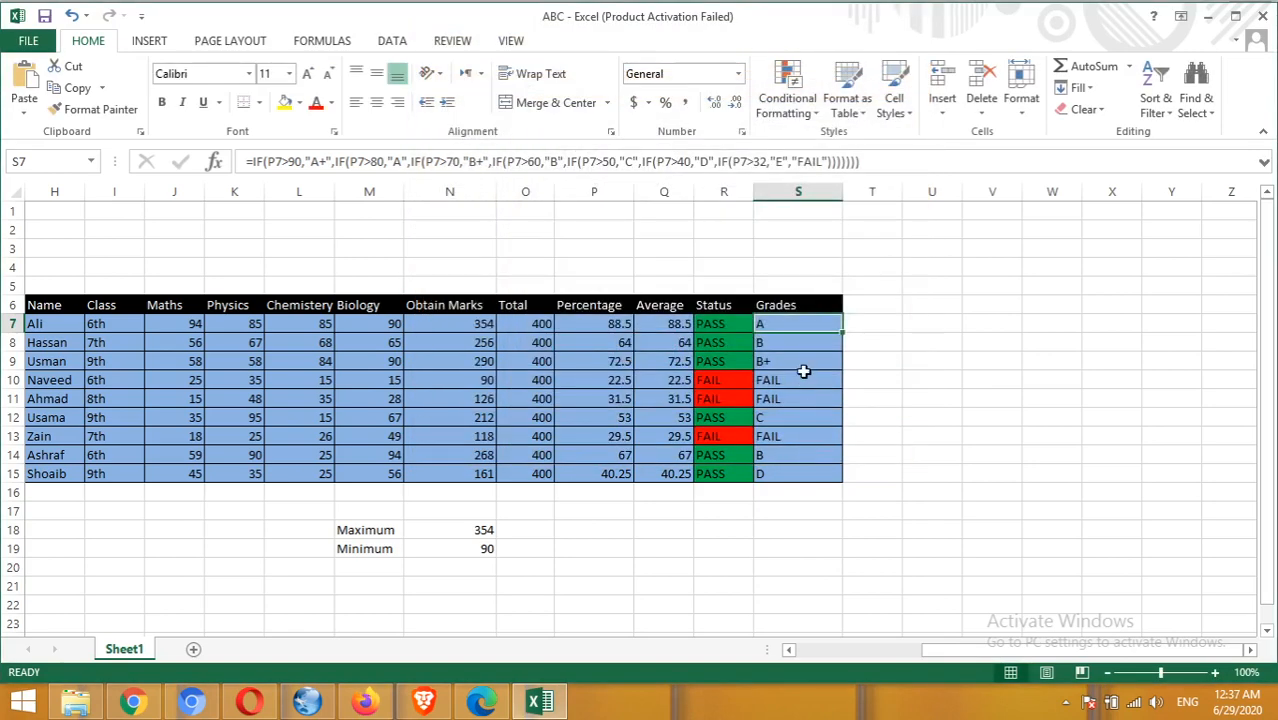
drag(842, 338, 838, 487)
click(784, 364)
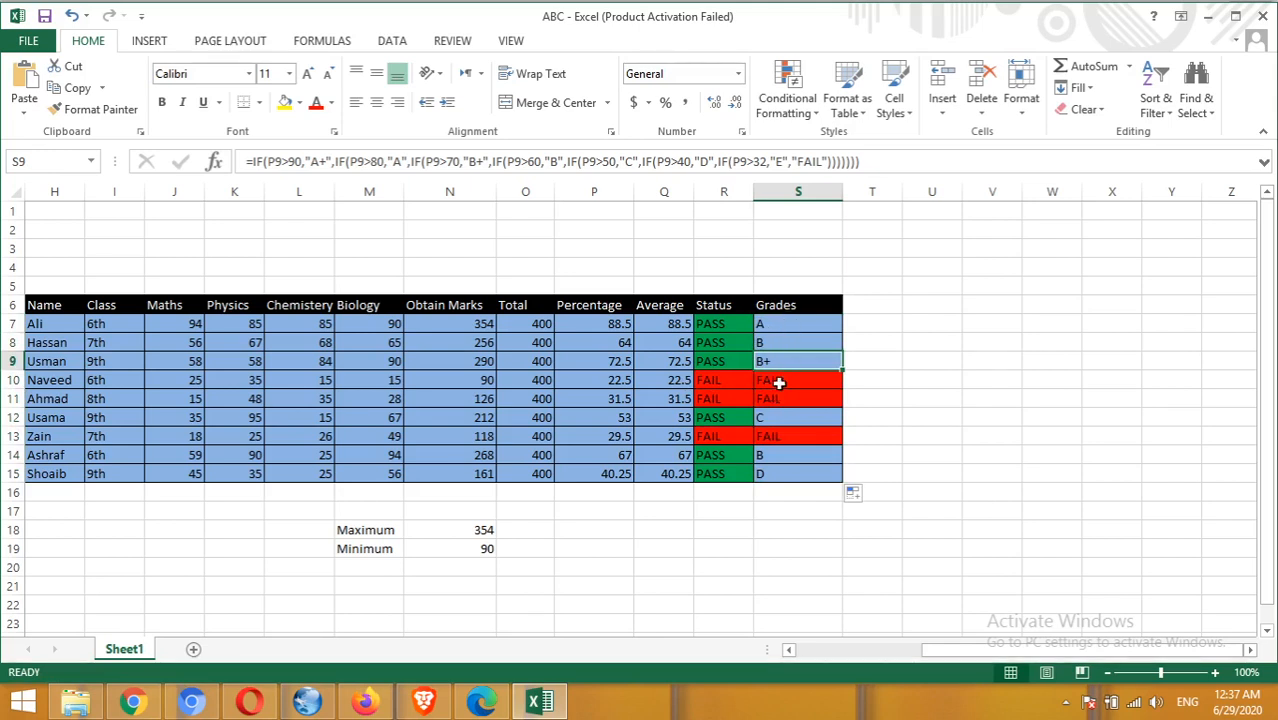
Create a second conditional formatting rule for S7 that formats only cells whose value is not equal to FAIL.
click(789, 327)
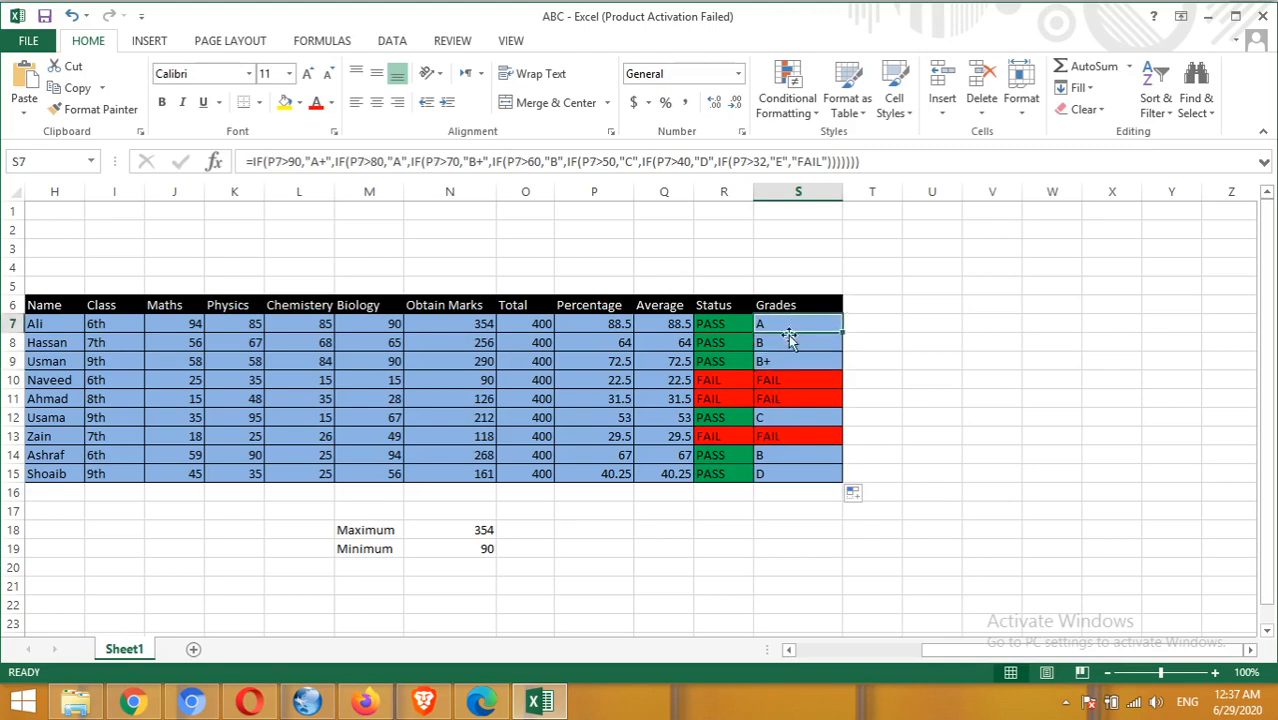
click(818, 116)
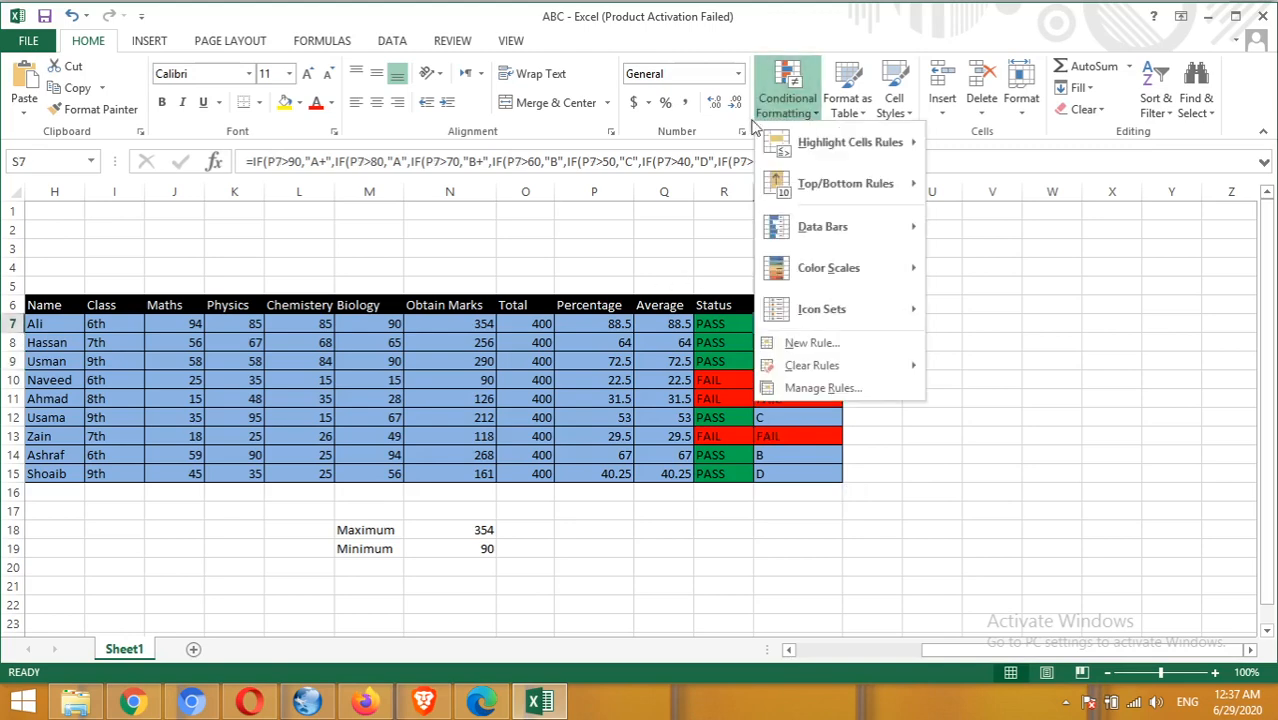
click(810, 344)
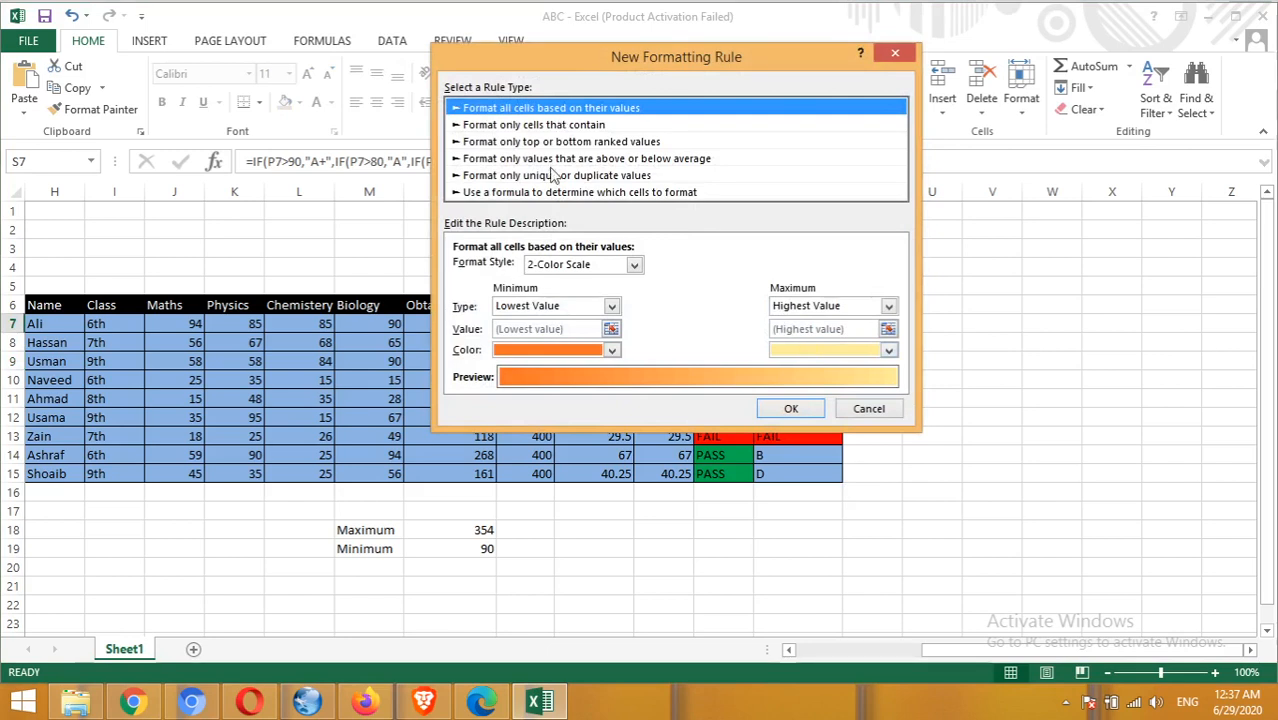
click(558, 125)
click(701, 268)
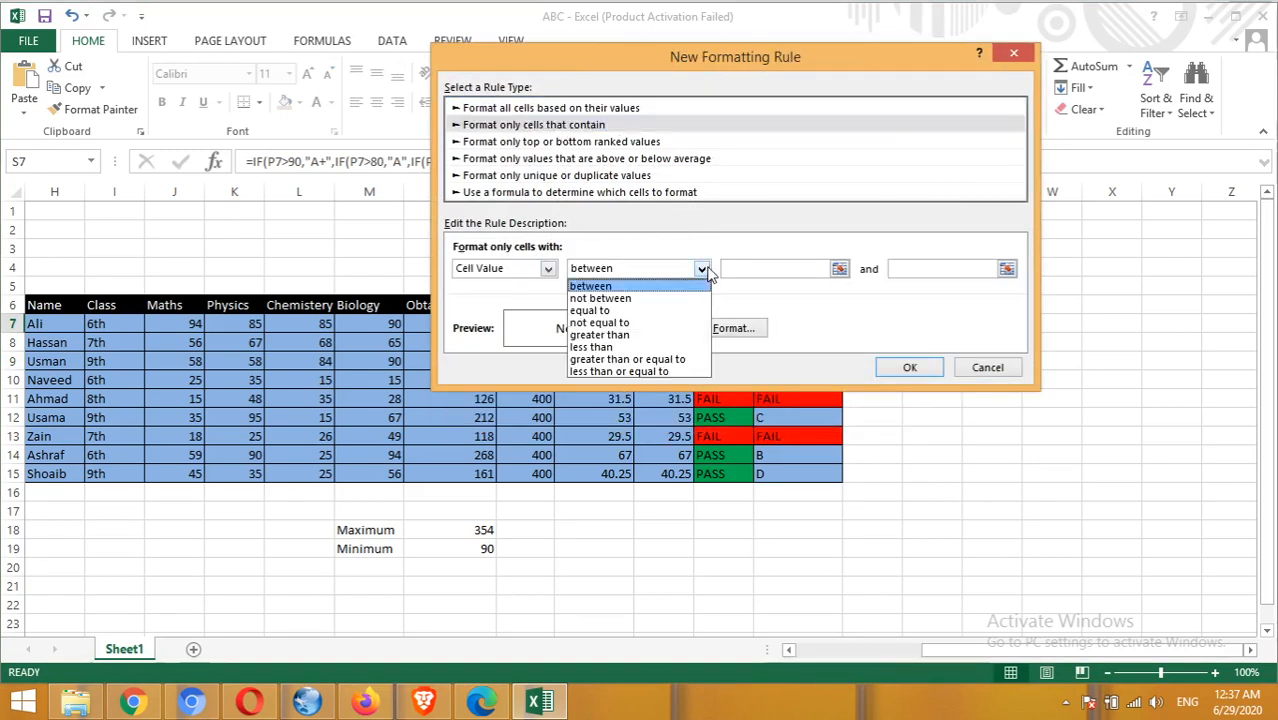
click(600, 322)
click(797, 267)
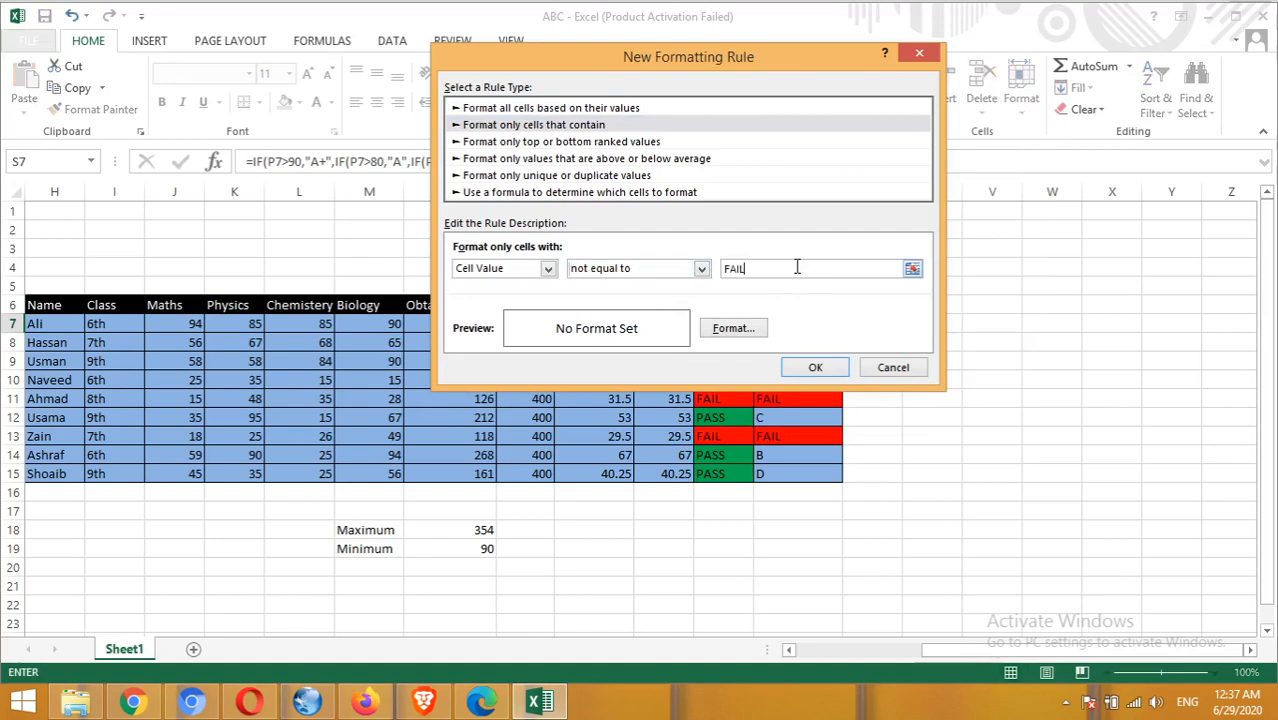
Give the not-equal-to-FAIL rule a green fill and apply it to S7.
click(734, 329)
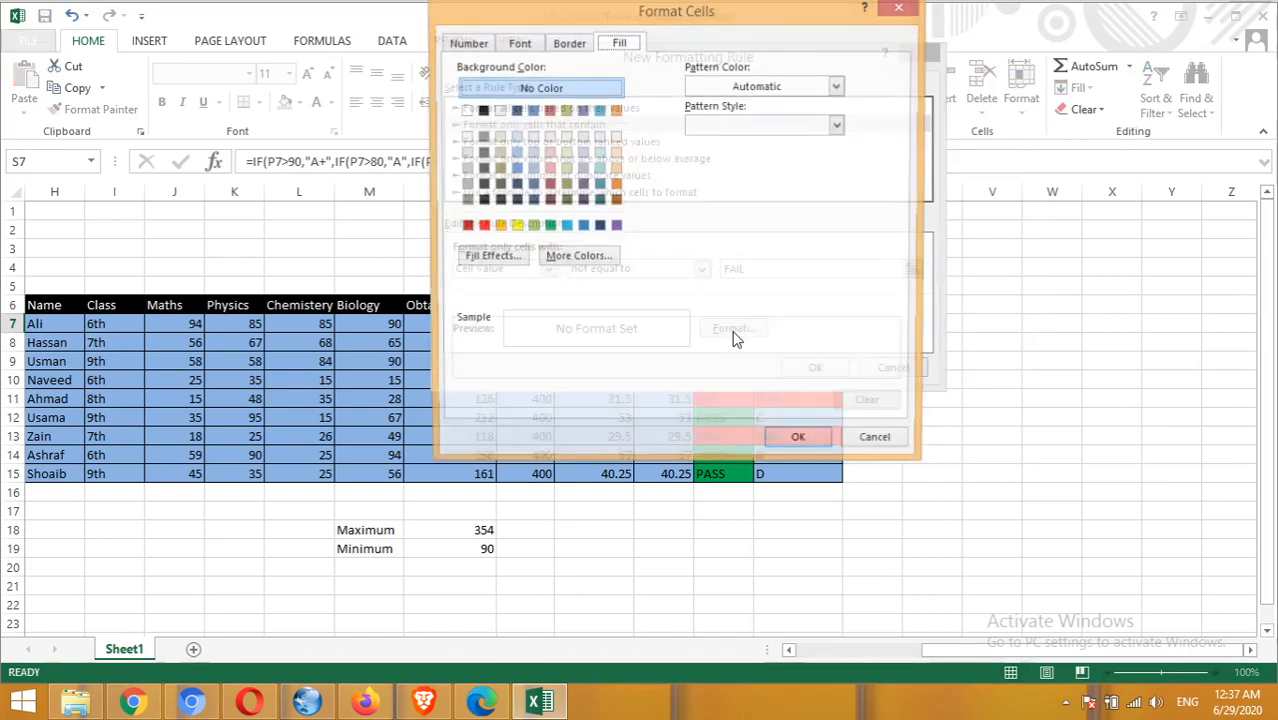
click(548, 227)
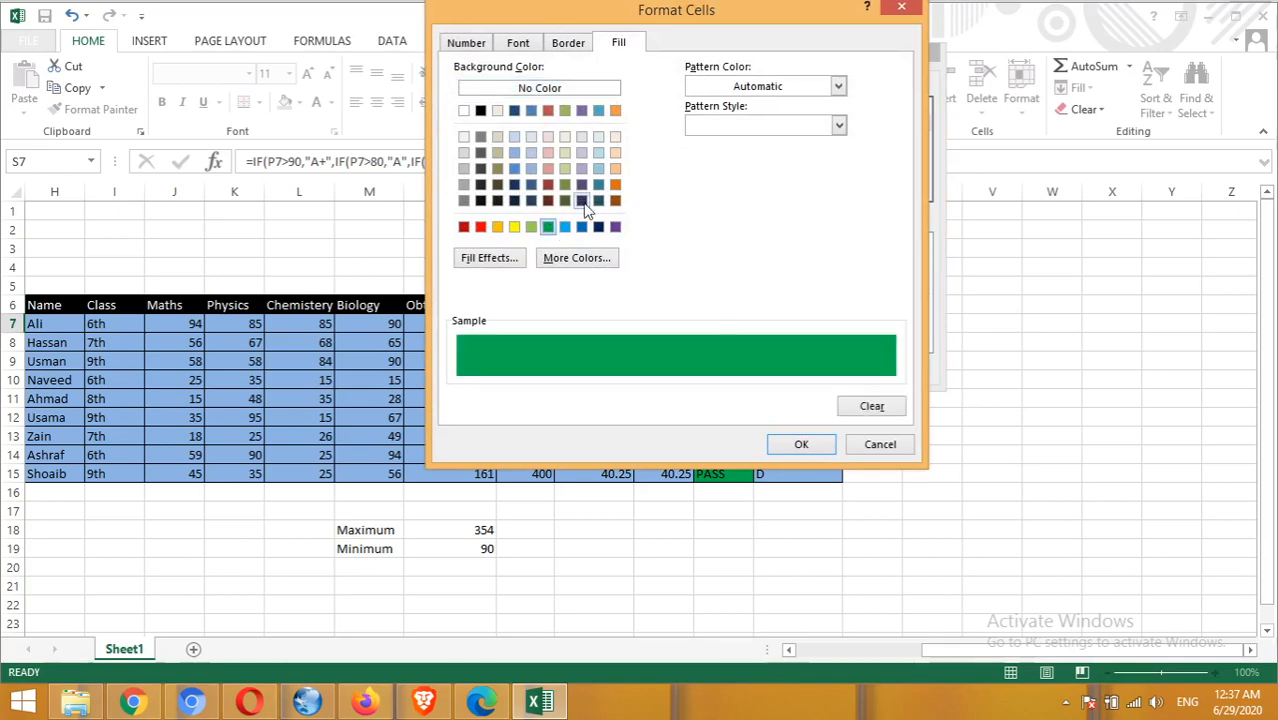
click(801, 446)
click(816, 366)
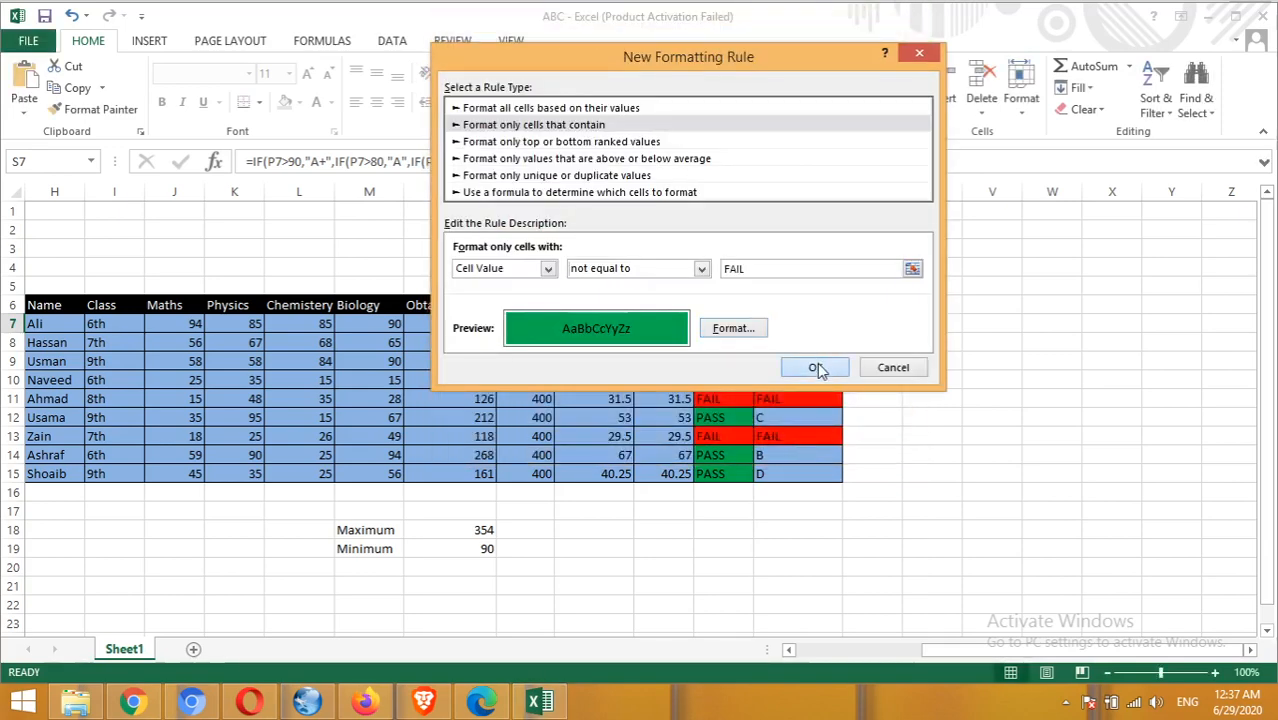
Fill S7 with its green not-equal-to-FAIL formatting down the Grades column through S15 and deselect the range.
drag(842, 332, 840, 480)
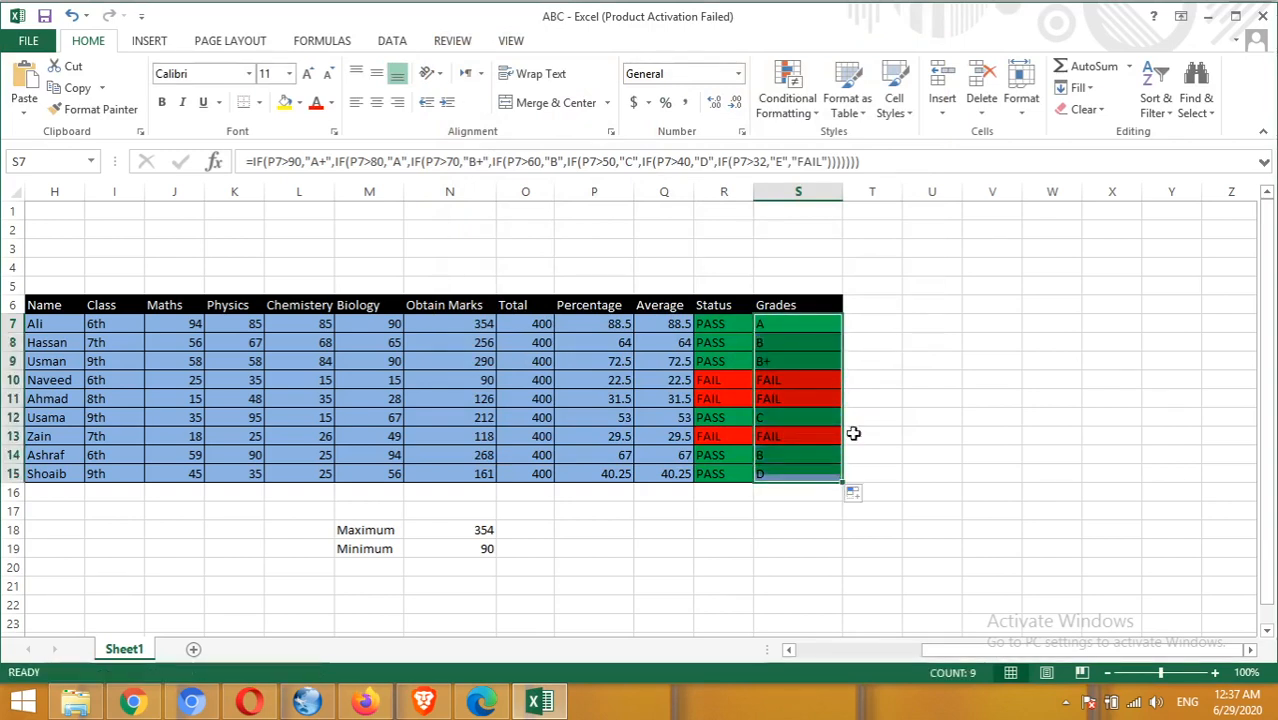
click(918, 320)
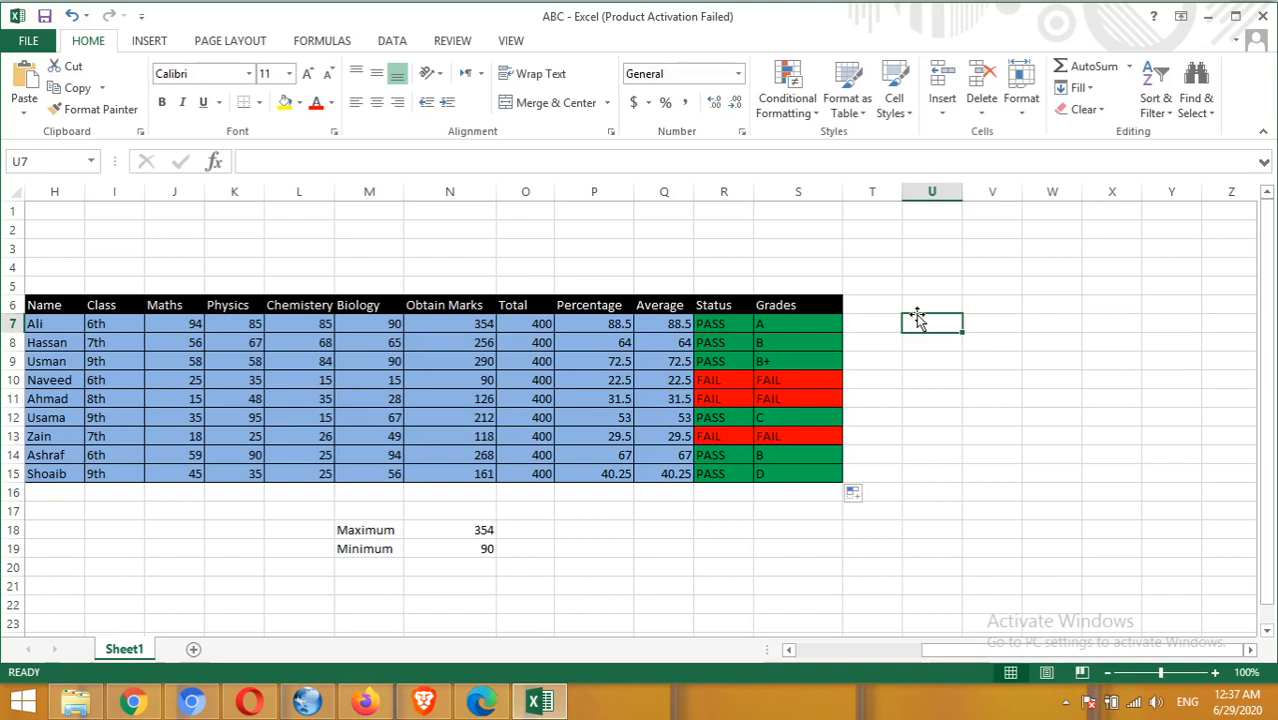
Review the row 7 formulas in the Obtain Marks, Percentage, Average, Status and Grades columns.
drag(1035, 652, 984, 662)
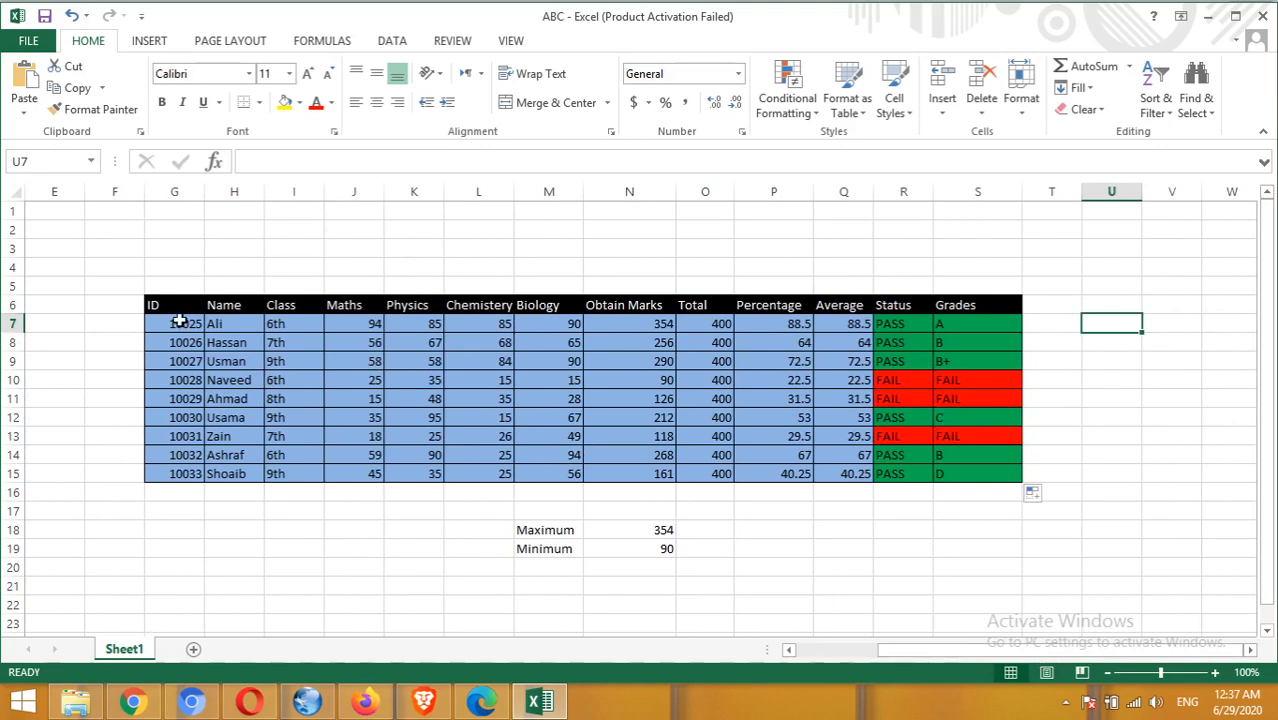
click(616, 324)
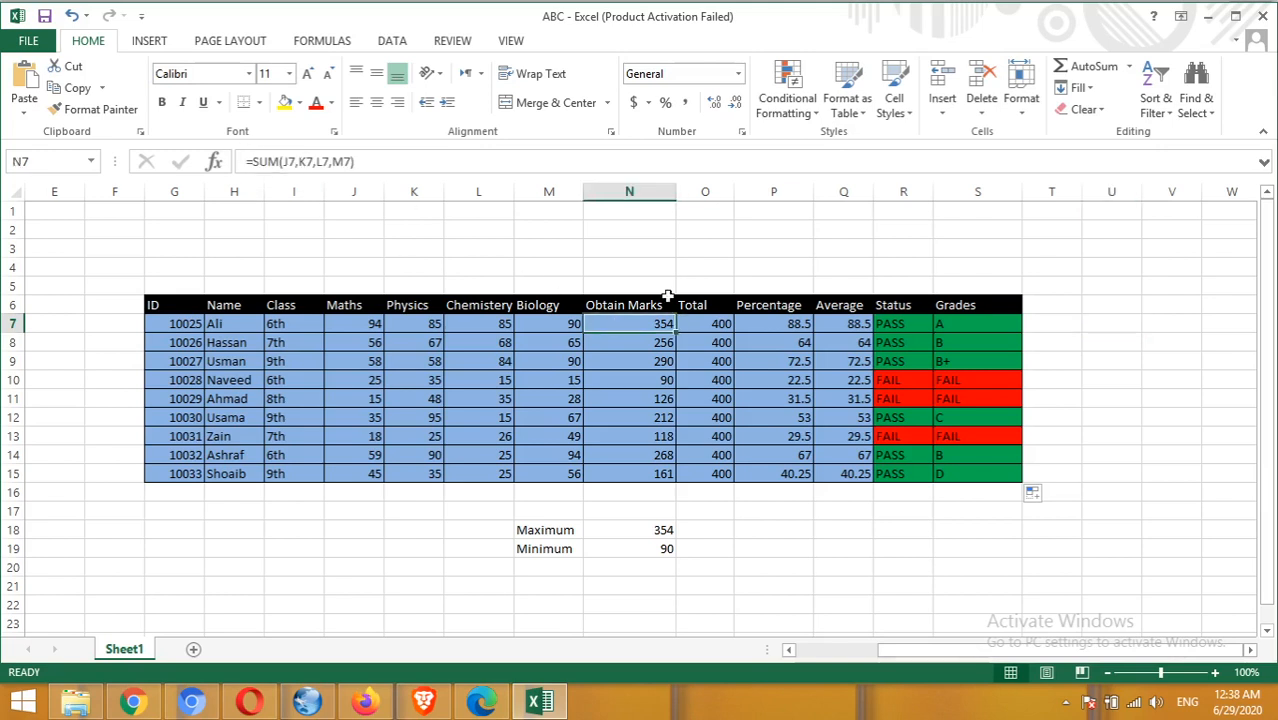
click(760, 322)
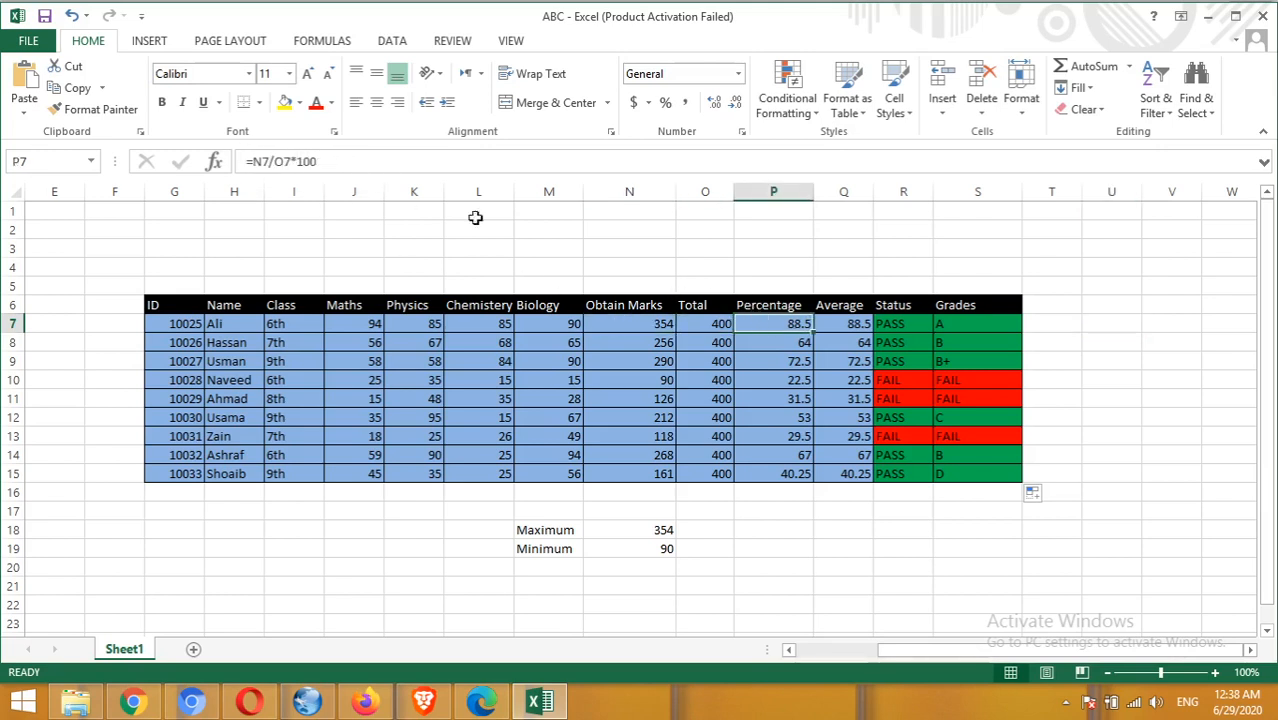
click(830, 326)
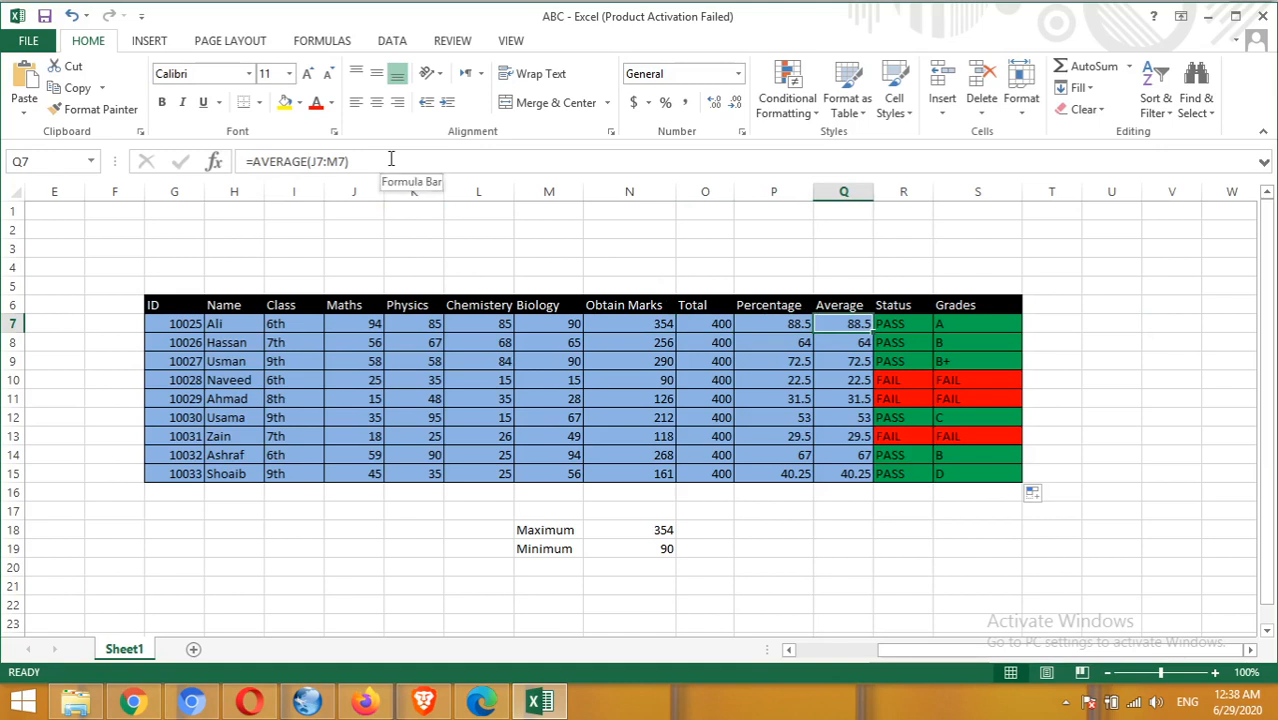
click(905, 327)
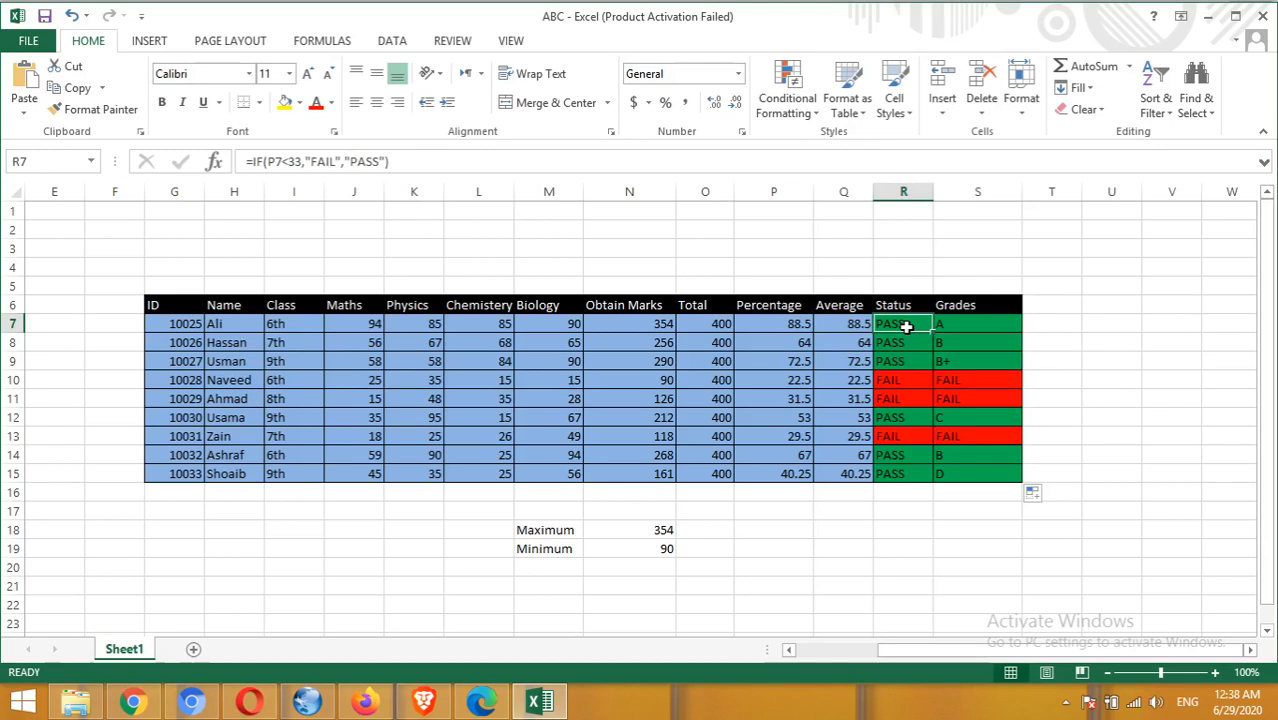
click(965, 324)
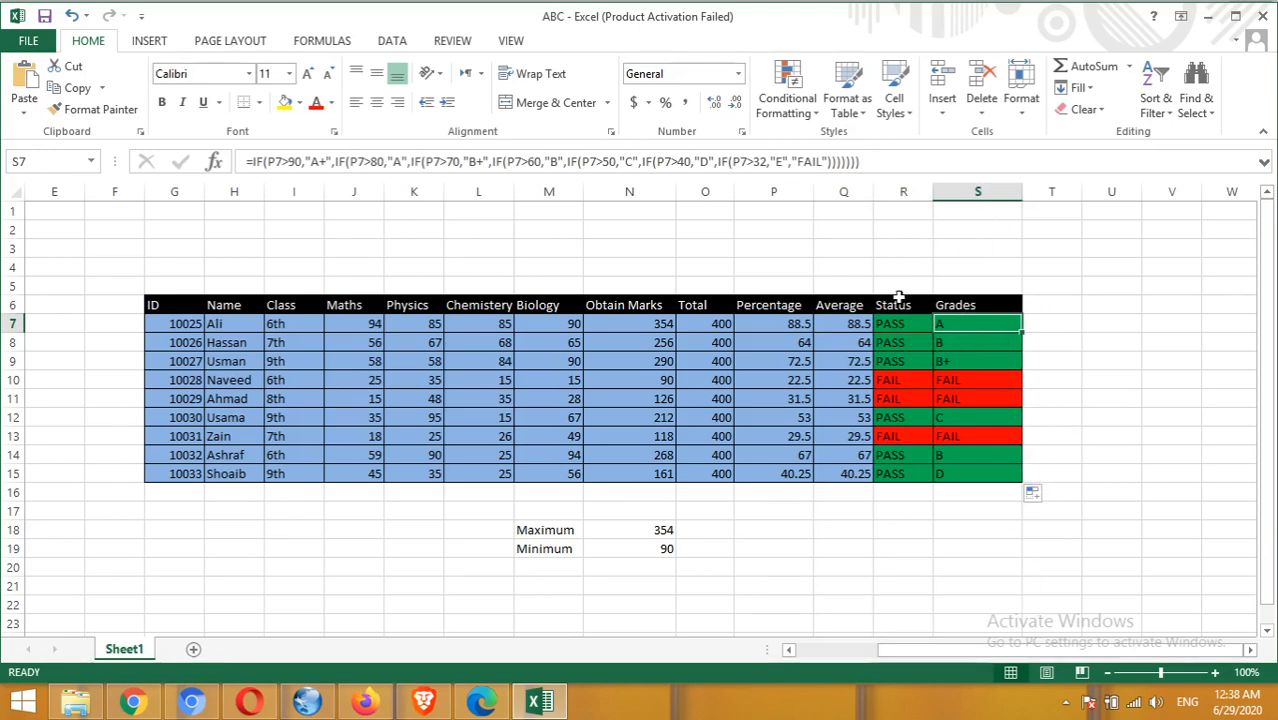
click(1065, 702)
right_click(1033, 606)
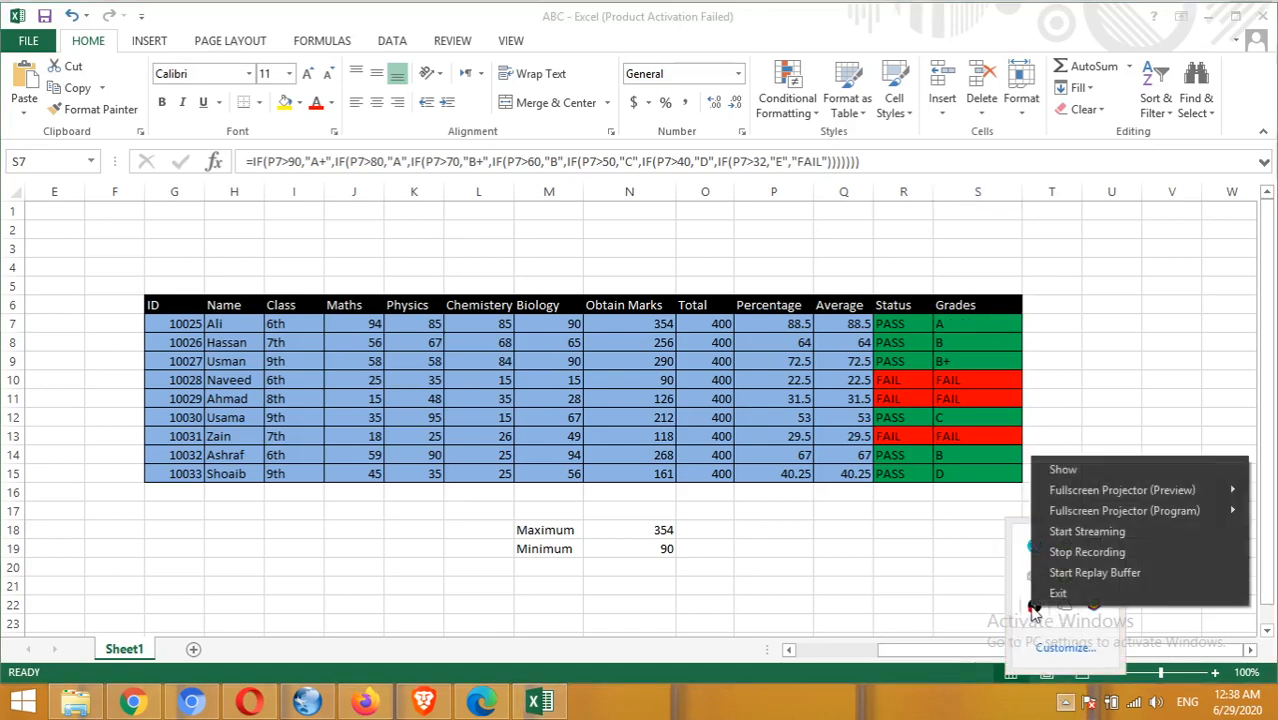